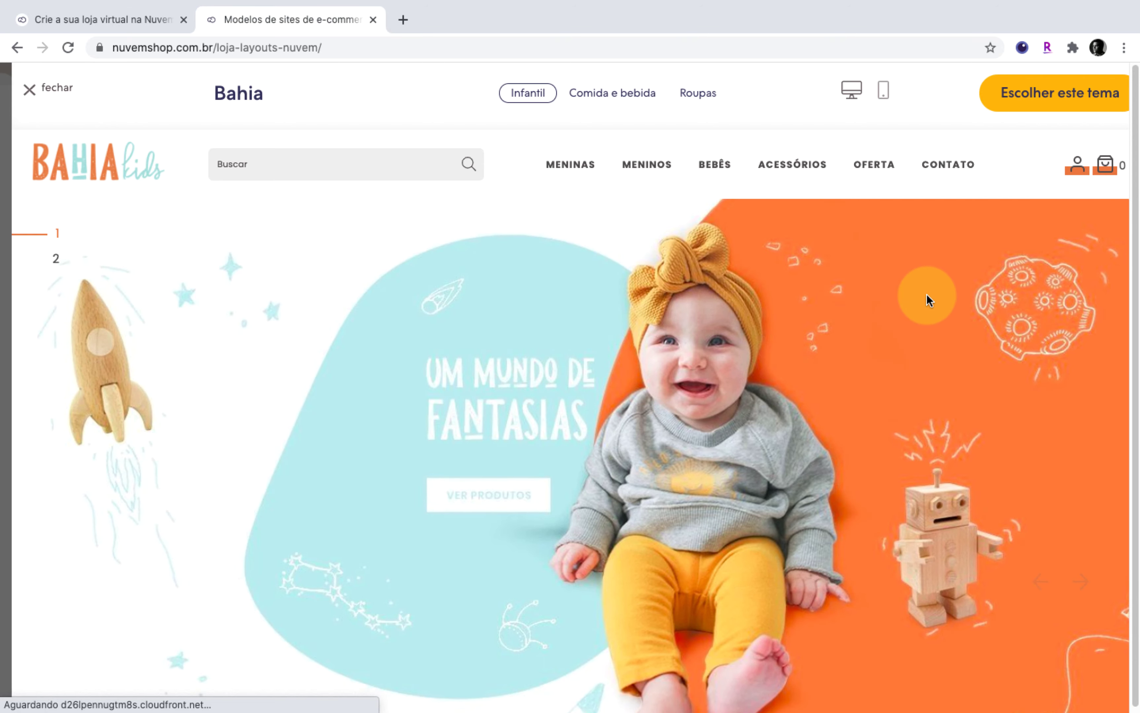
Look through the Bahia theme's Infantil storefront preview and close it.
scroll(926, 300, "down", 10)
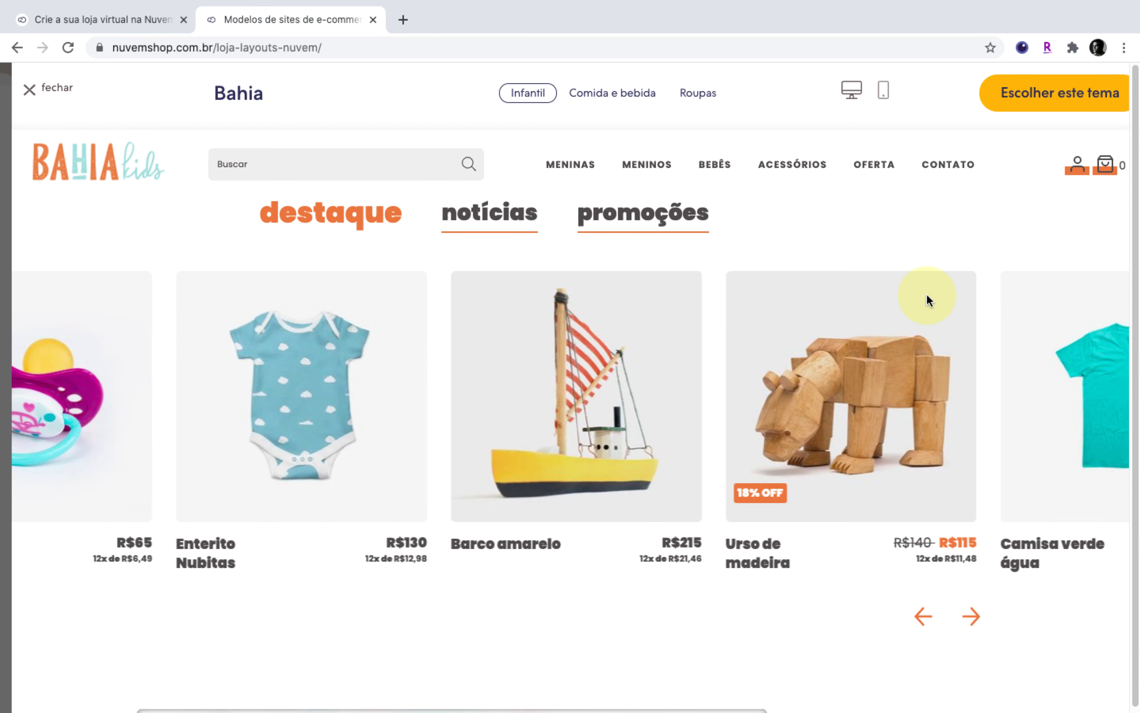
scroll(924, 300, "down", 10)
scroll(800, 363, "up", 20)
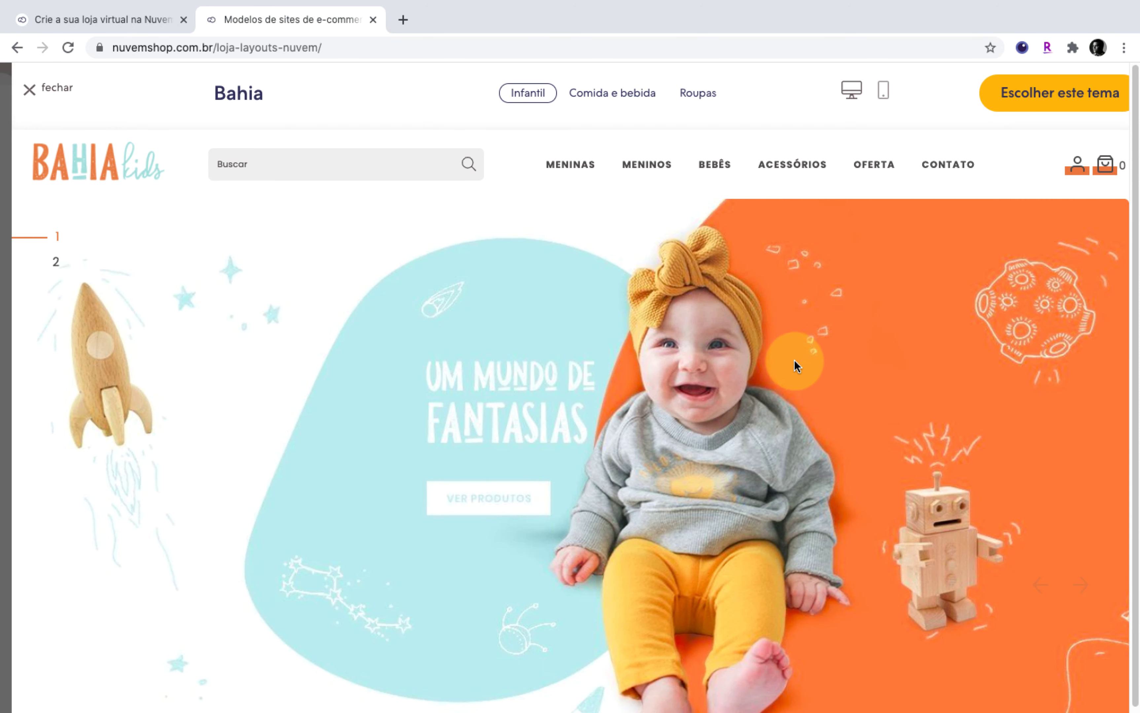
left_click(30, 89)
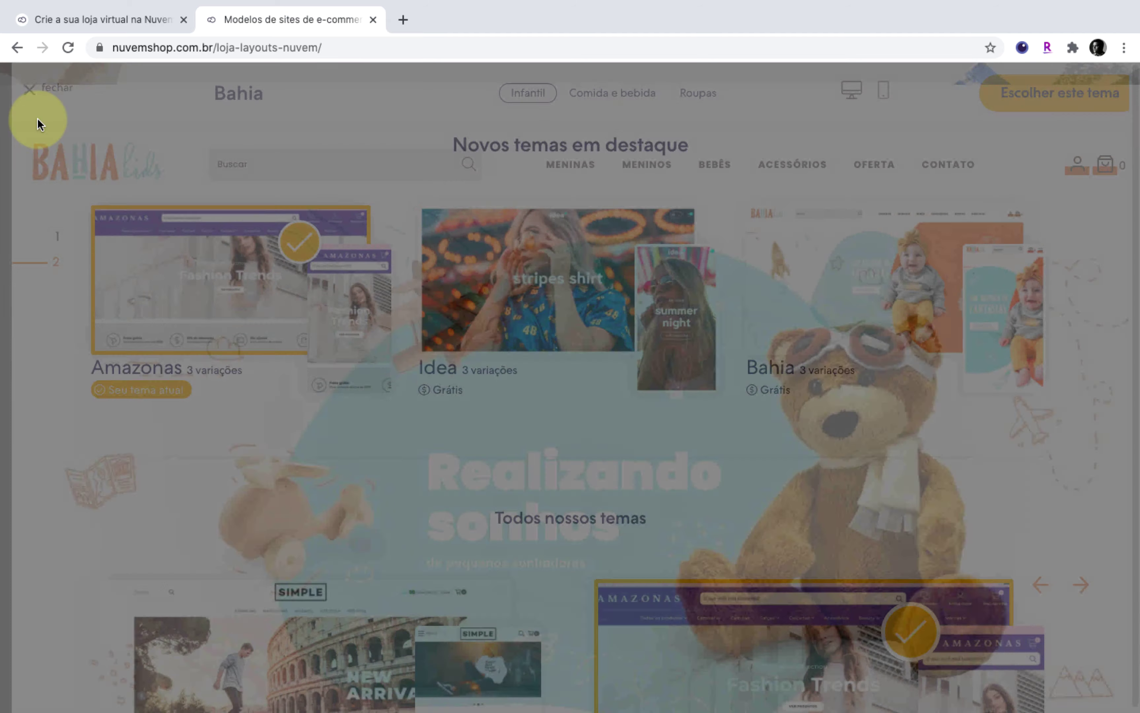
Preview the Idea theme's Roupas storefront, look through its page, and close the preview.
mouse_move(600, 311)
left_click(537, 278)
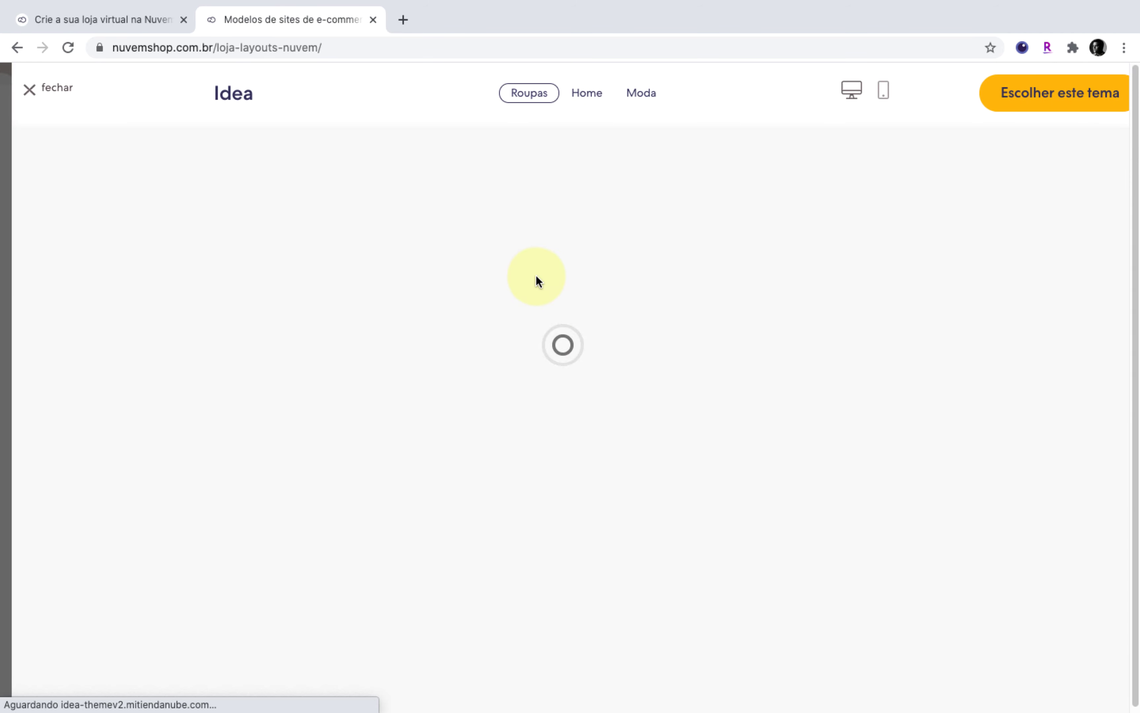
scroll(666, 342, "down", 15)
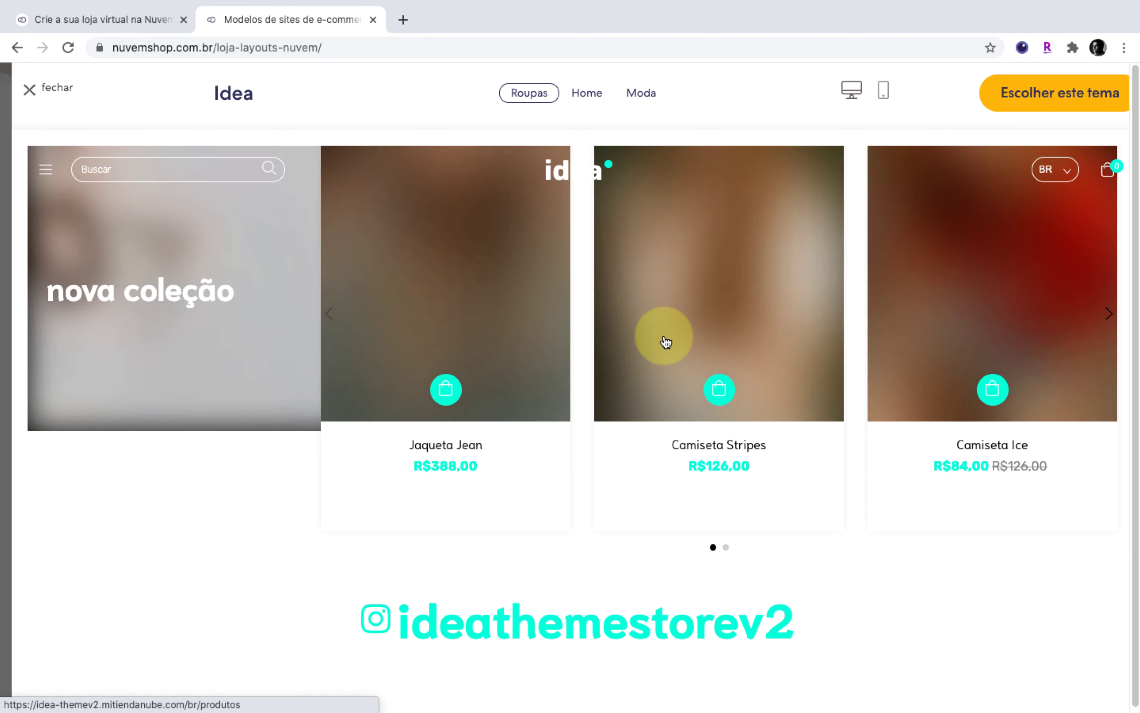
scroll(666, 342, "up", 15)
left_click(28, 88)
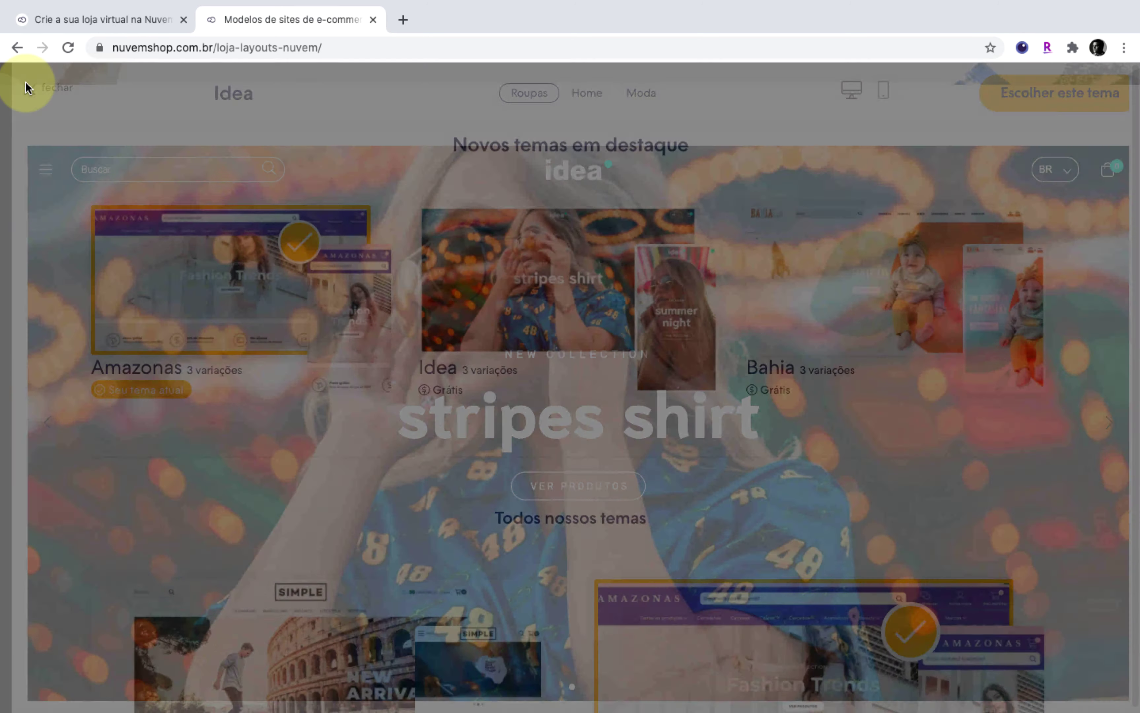
Examine the full gallery of store themes, from the featured ones to the last theme in the complete list.
scroll(664, 355, "down", 5)
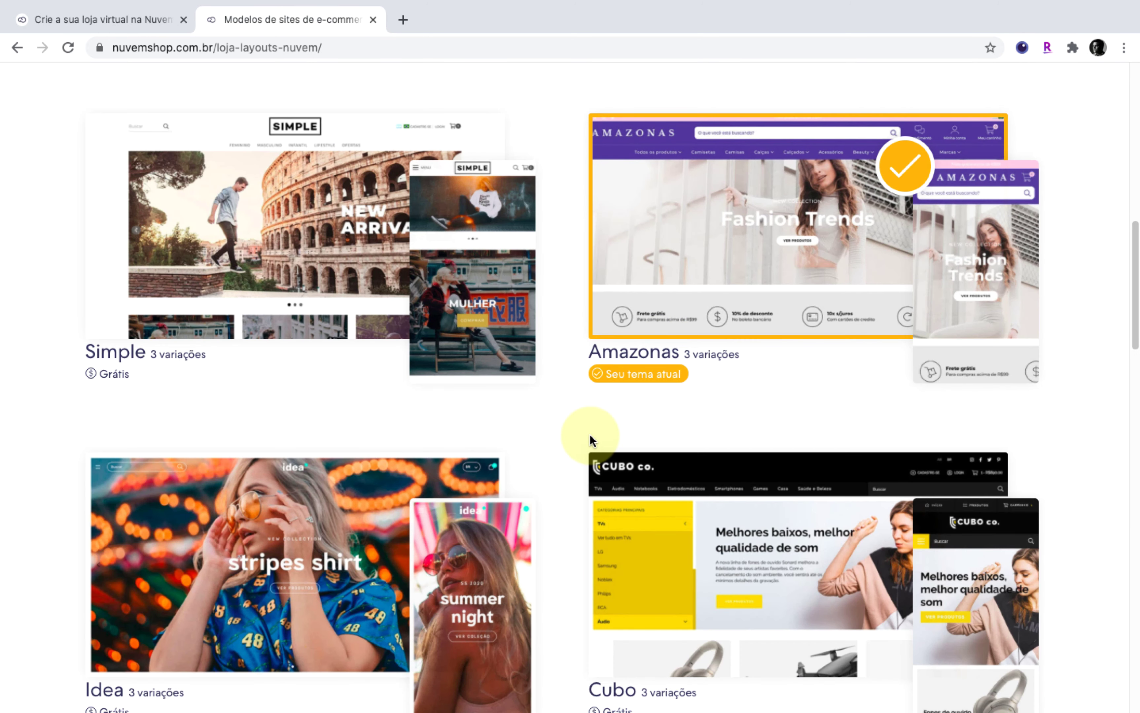
scroll(591, 436, "down", 6)
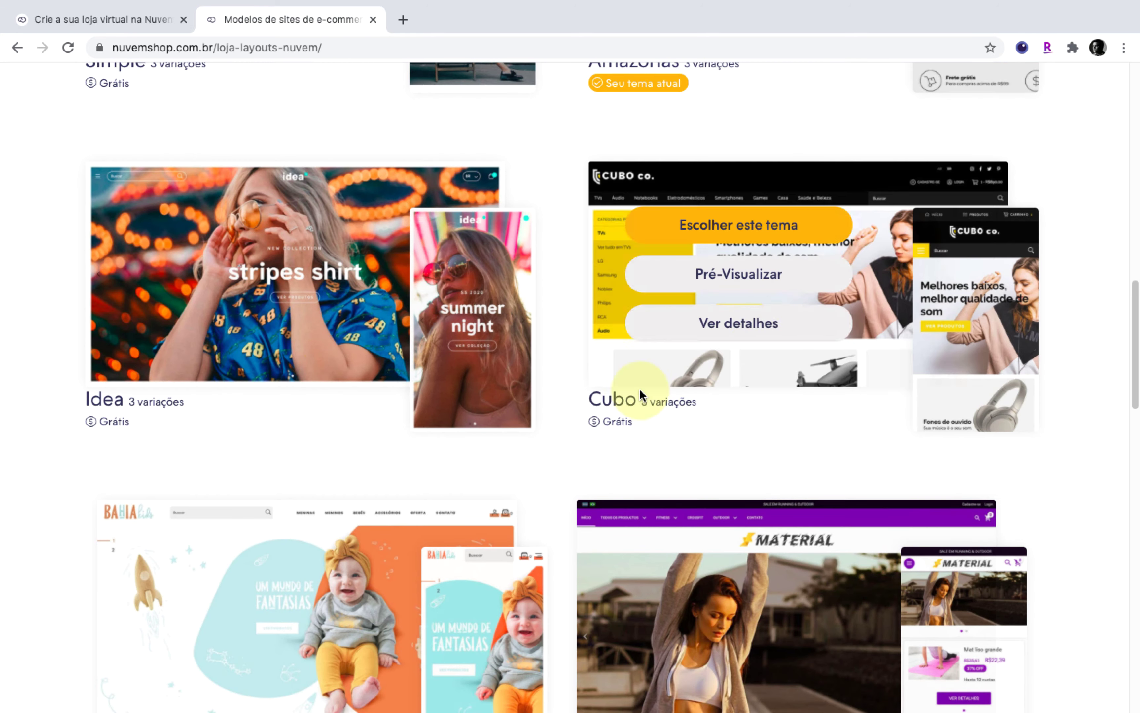
scroll(640, 395, "down", 10)
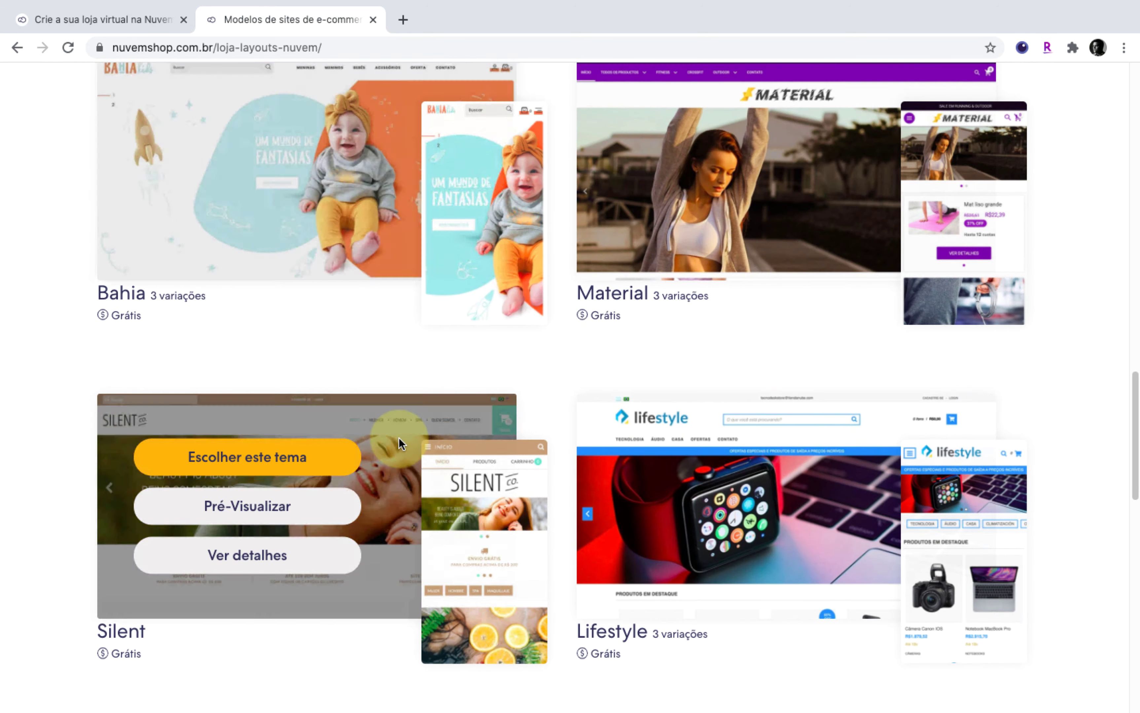
scroll(399, 439, "down", 10)
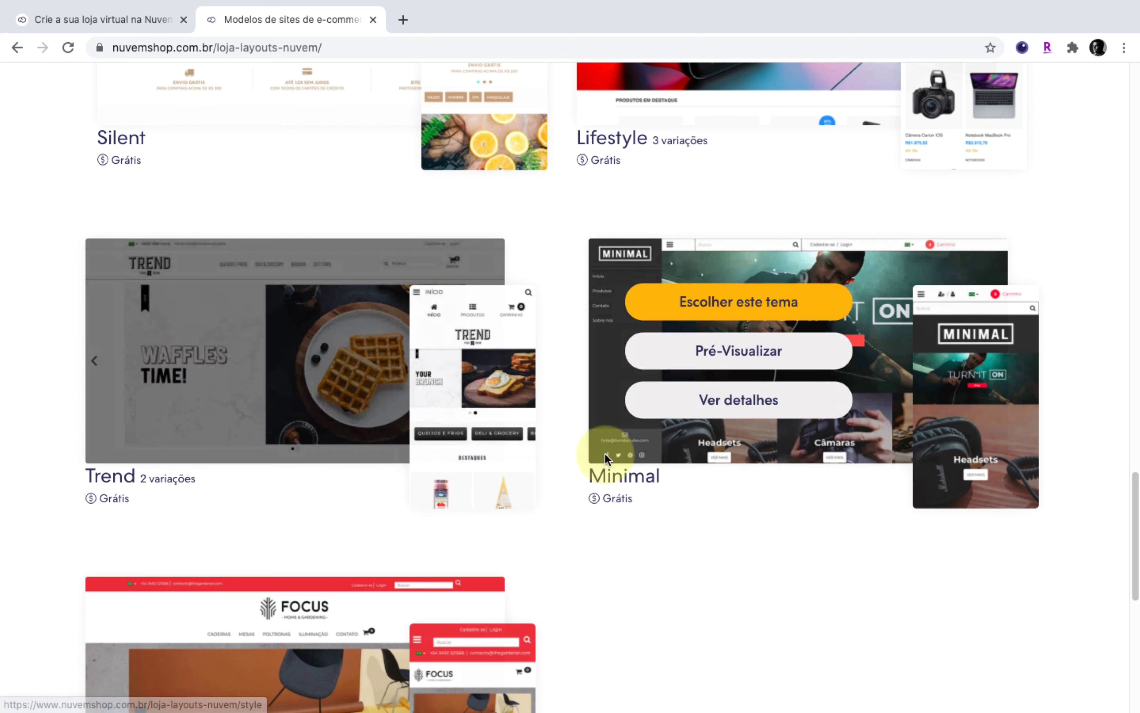
scroll(511, 455, "down", 5)
scroll(774, 529, "down", 2)
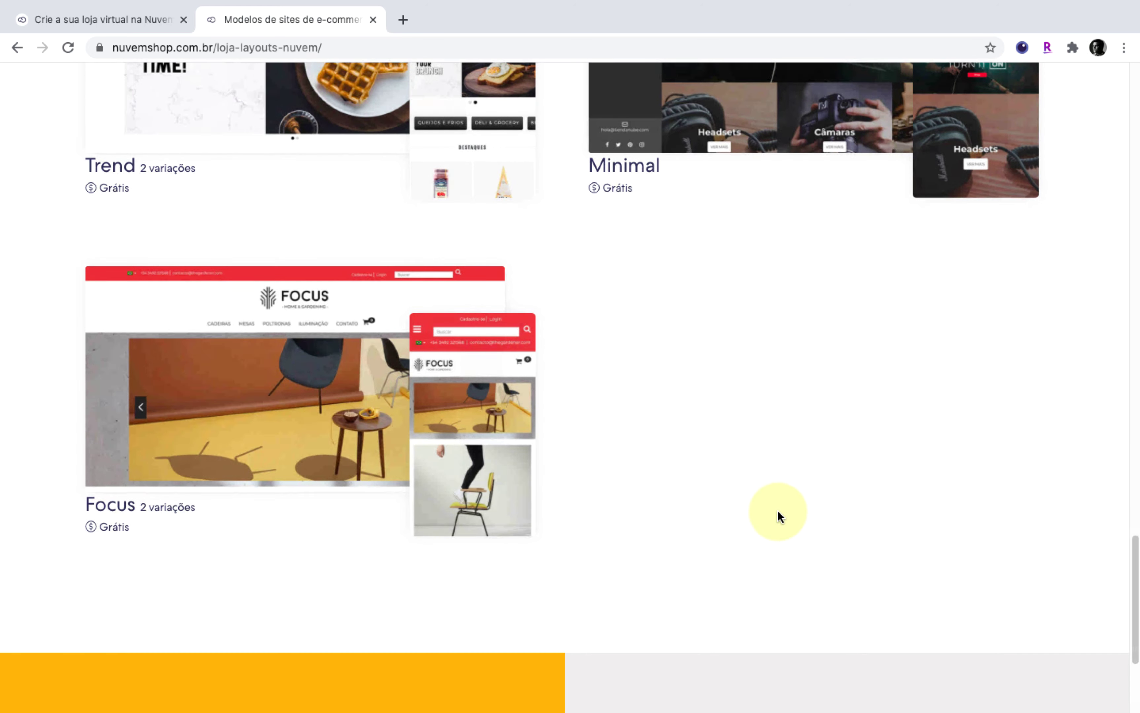
scroll(774, 471, "down", 5)
scroll(768, 433, "down", 1)
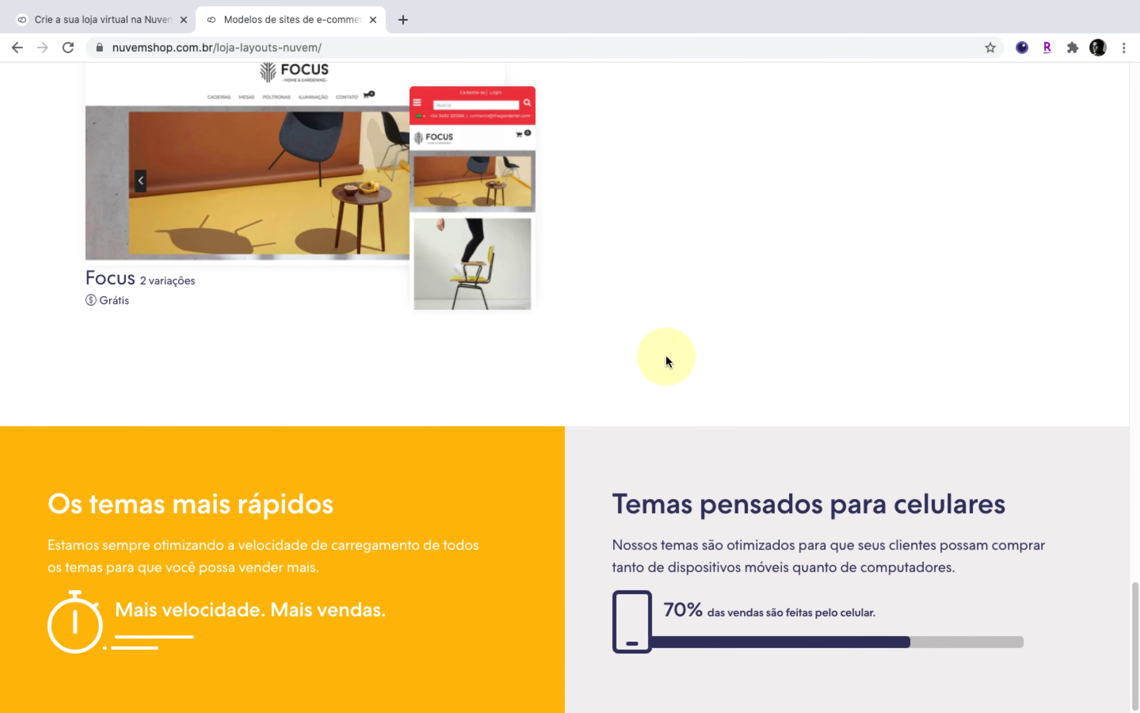
scroll(662, 355, "up", 20)
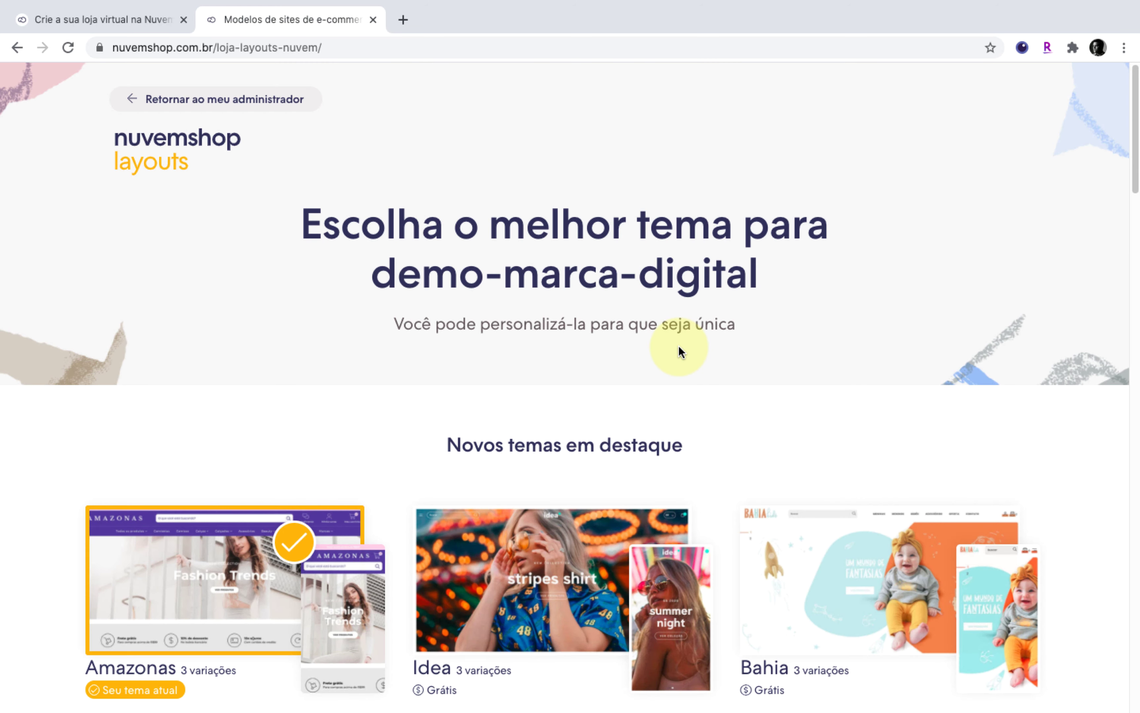
scroll(637, 321, "down", 10)
scroll(543, 292, "up", 5)
scroll(511, 297, "down", 4)
scroll(378, 274, "up", 3)
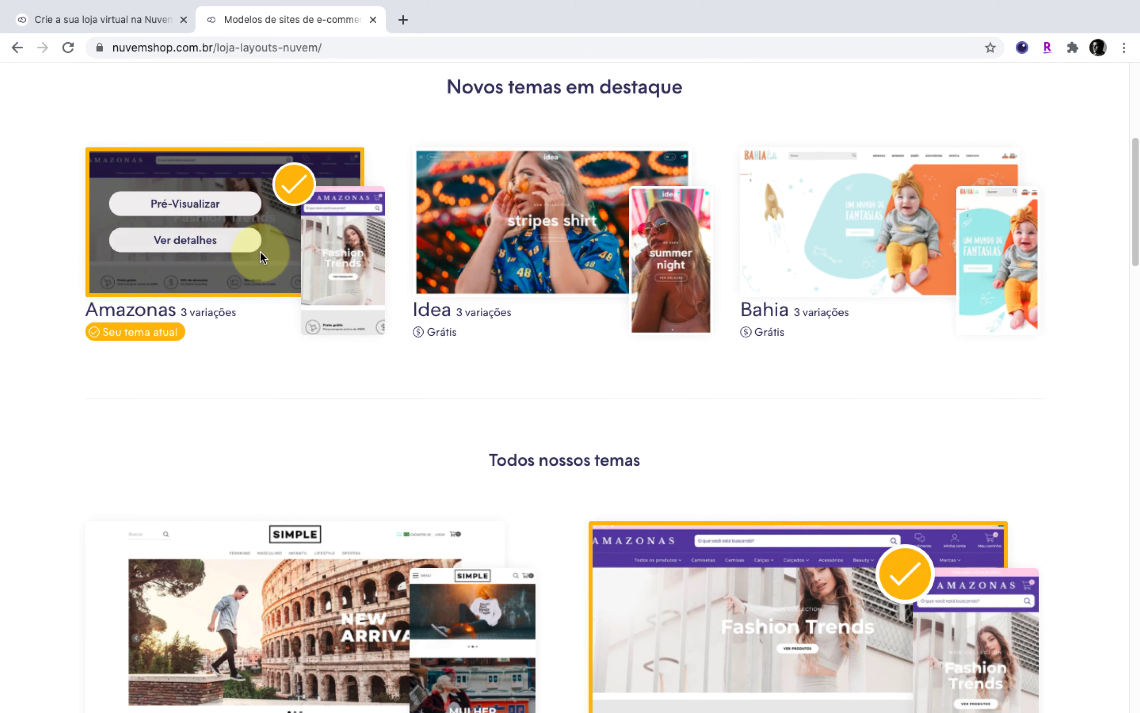
scroll(333, 213, "down", 4)
scroll(408, 273, "up", 4)
scroll(302, 300, "down", 4)
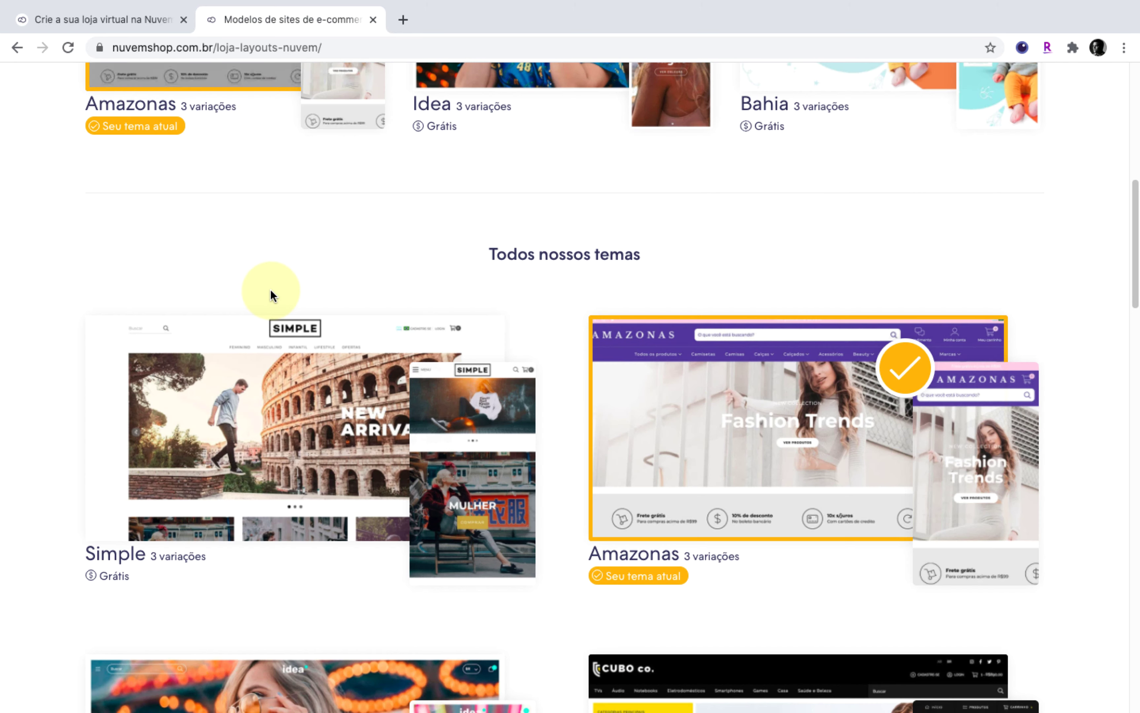
scroll(270, 294, "down", 4)
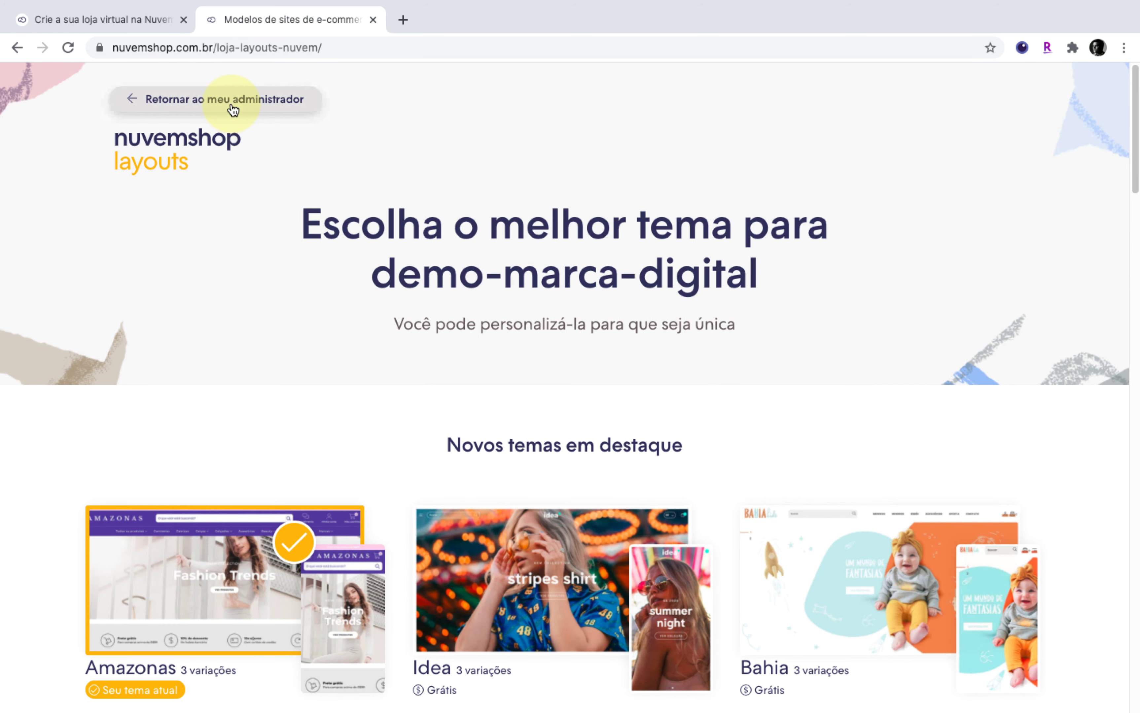
Return from the theme gallery to the store administrator and open the customization of the current Amazonas layout.
left_click(231, 101)
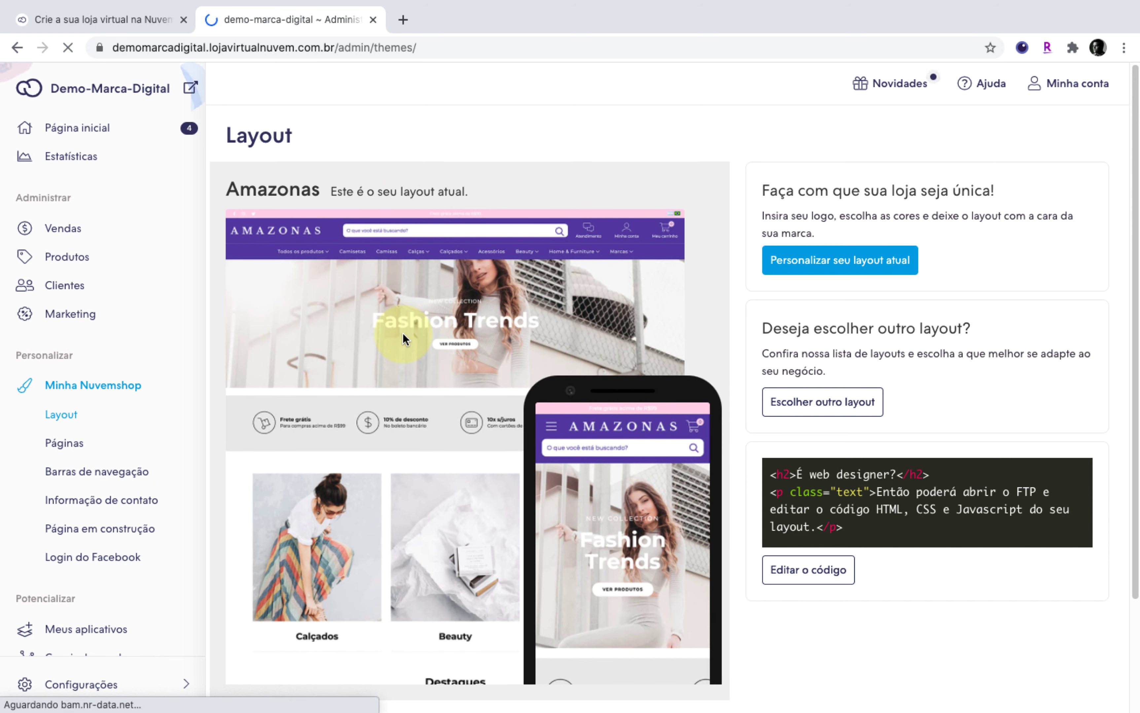
scroll(463, 249, "down", 3)
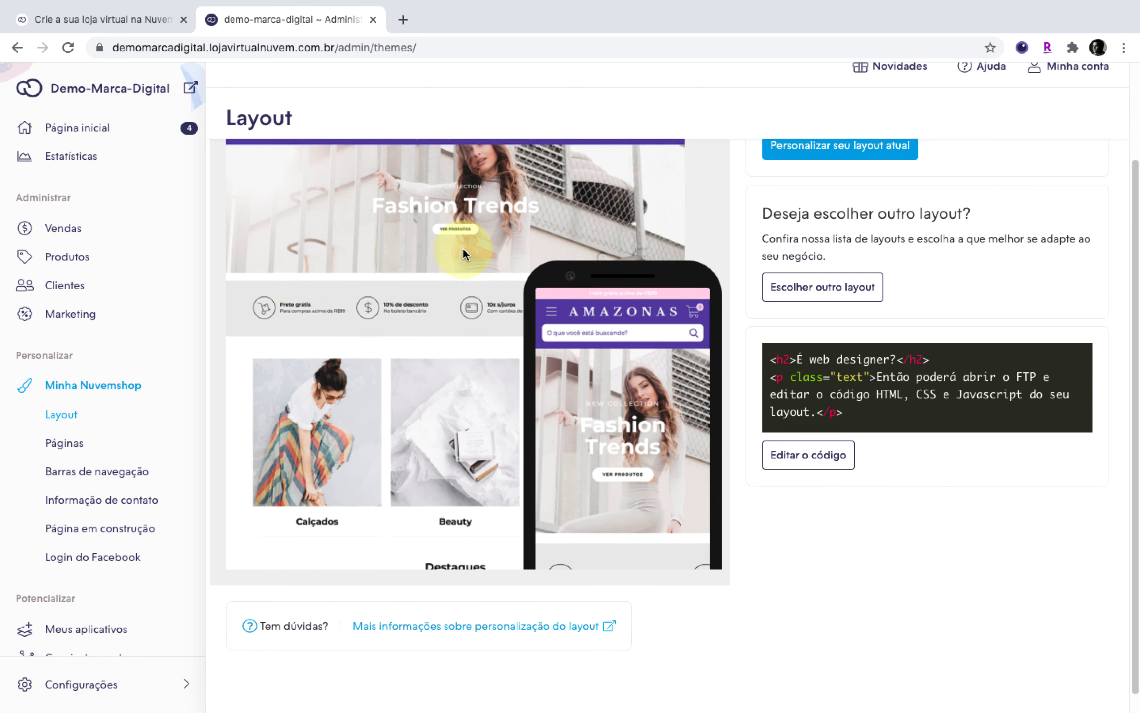
scroll(267, 255, "up", 3)
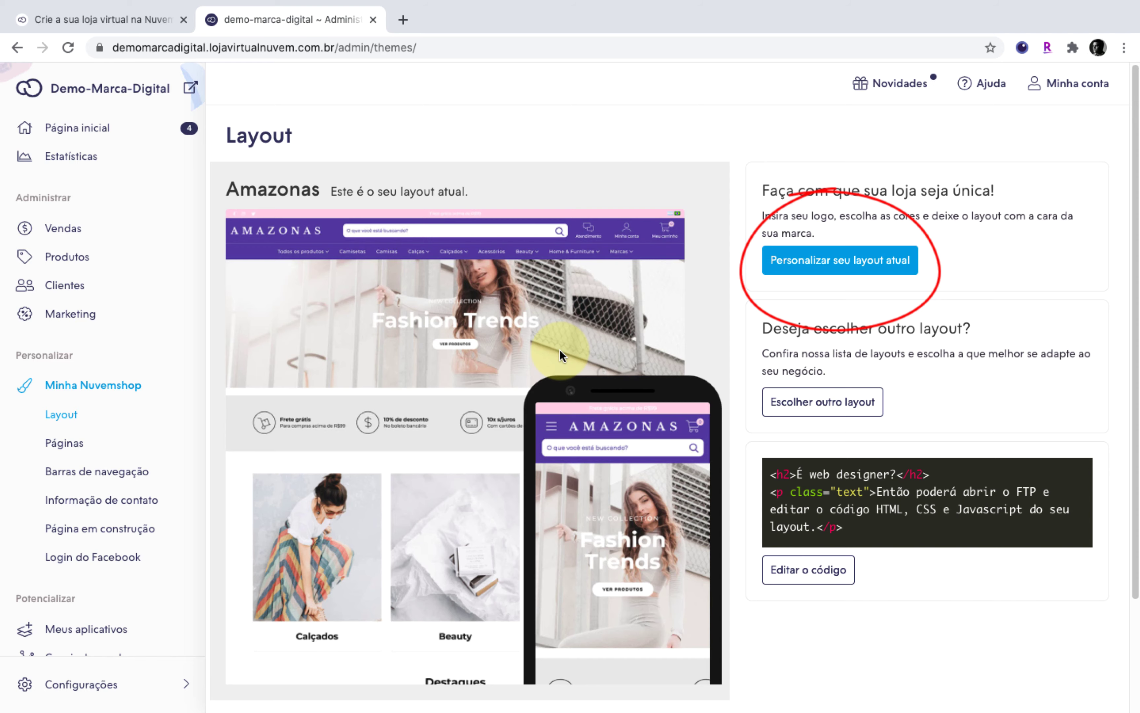
scroll(559, 351, "down", 3)
scroll(560, 350, "up", 3)
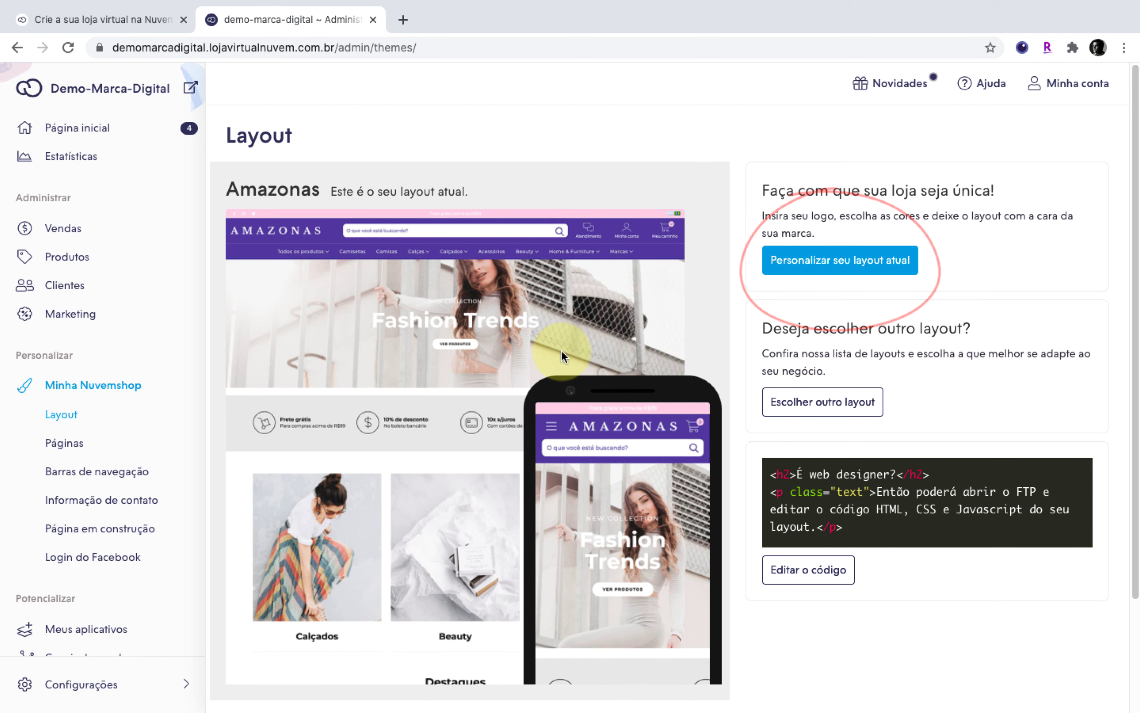
left_click(828, 259)
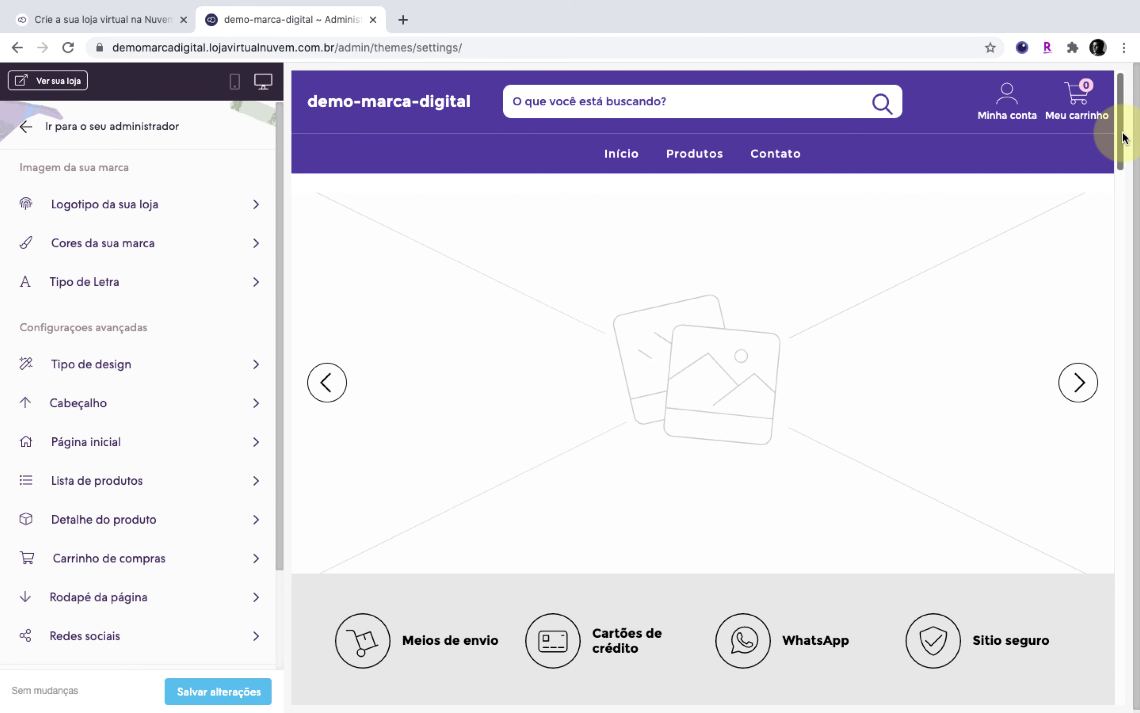
left_click_drag(1119, 118, 1127, 72)
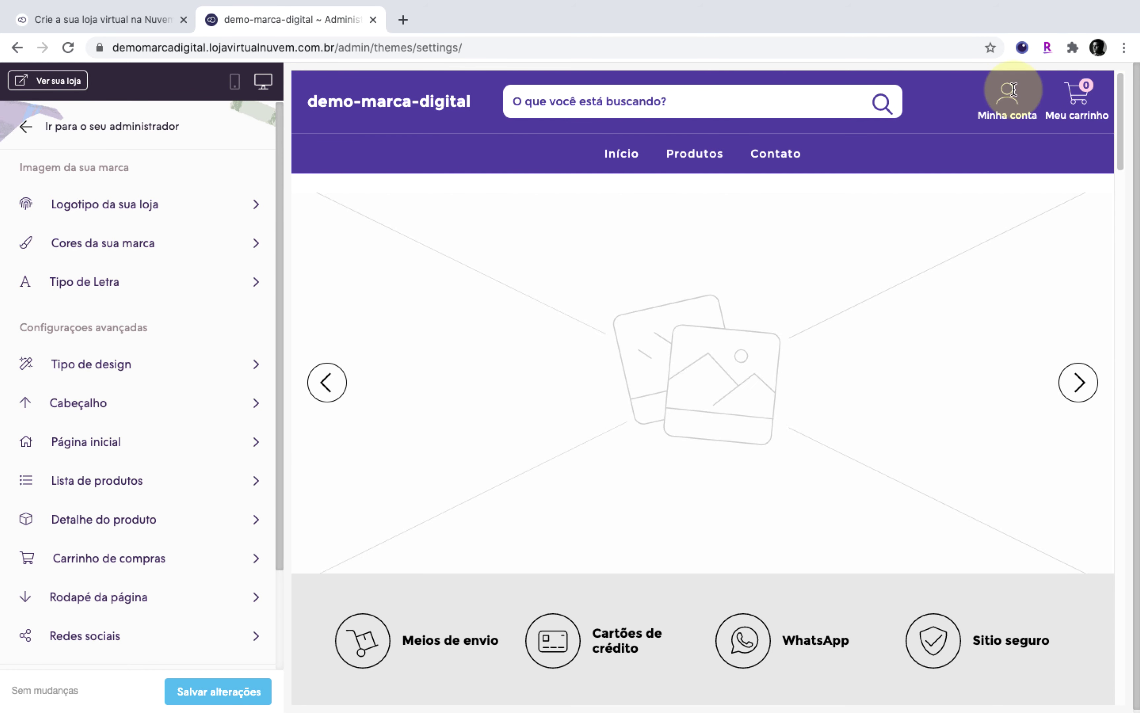
View the store logo settings and switch to the brand colour settings (Cores da sua marca).
left_click(112, 207)
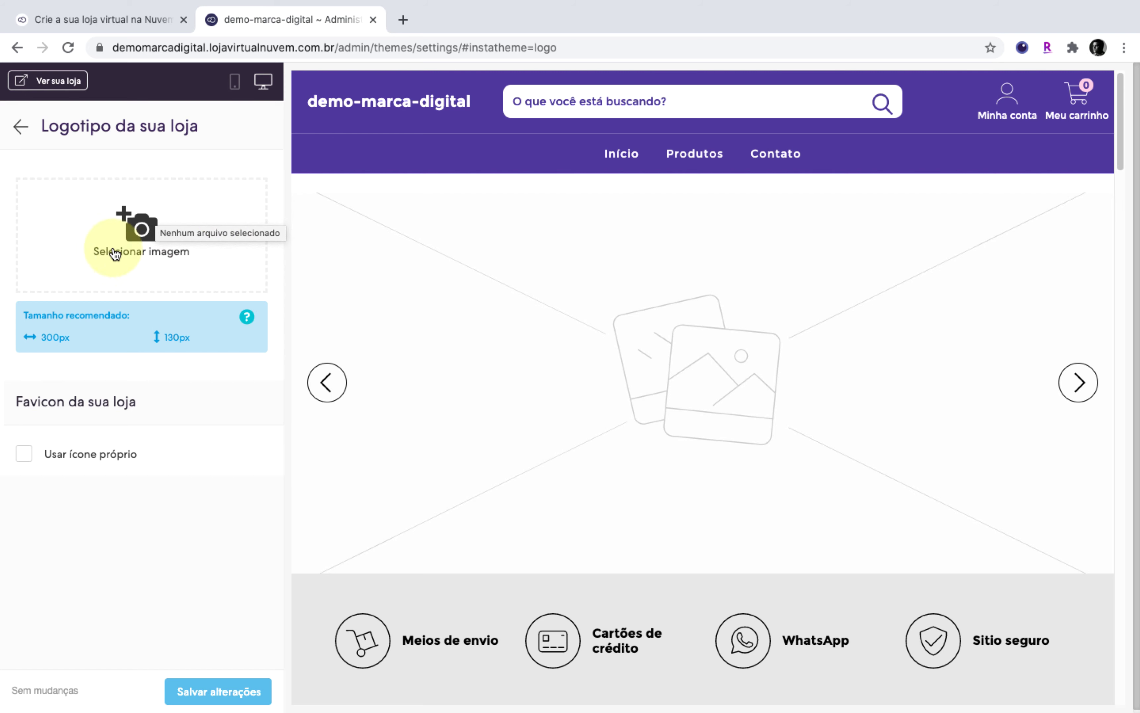
left_click(20, 126)
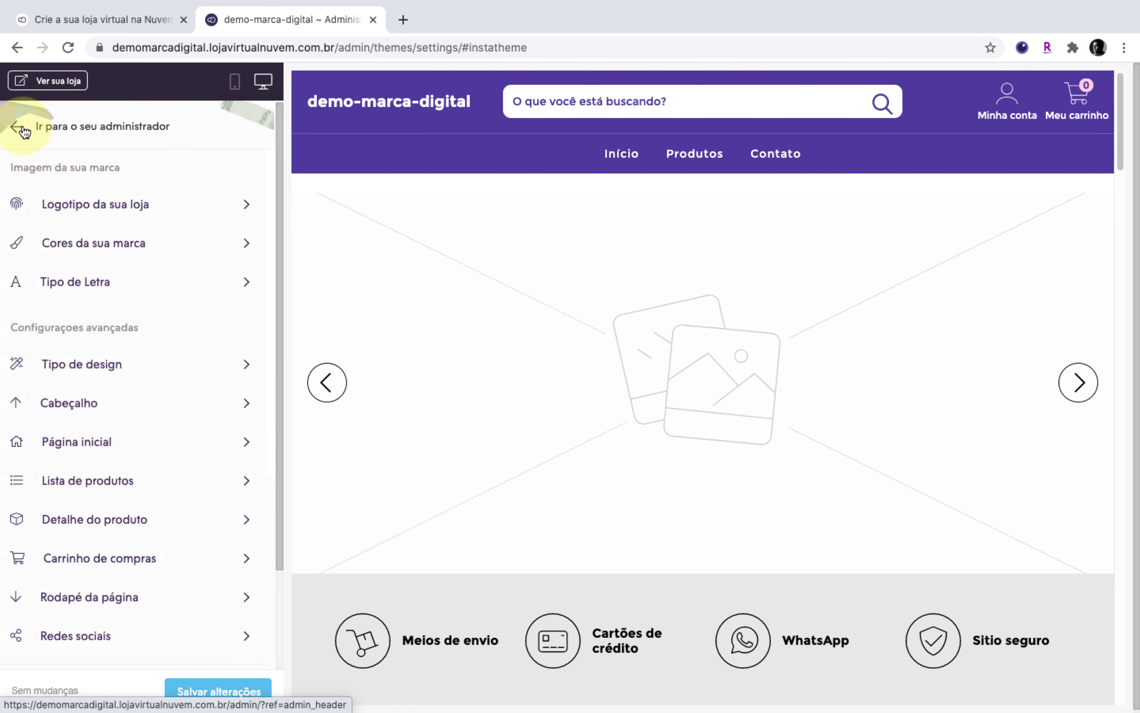
left_click(87, 252)
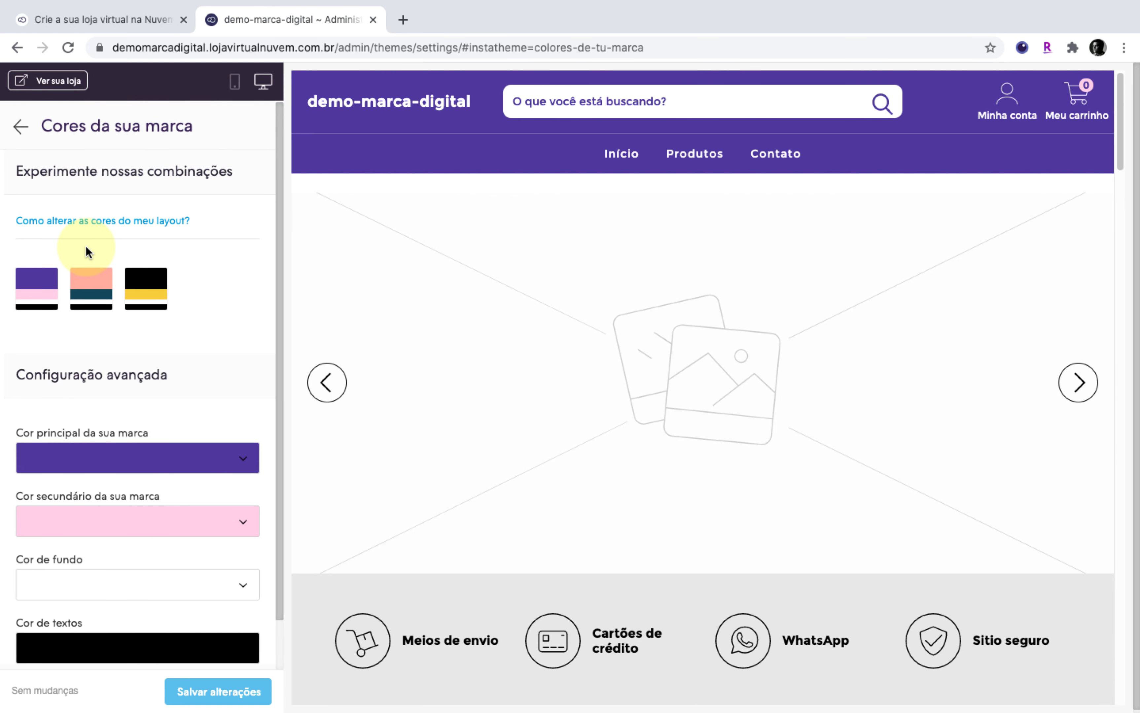
Apply the salmon and dark teal colour combination, save the changes, and review the storefront preview.
left_click(97, 291)
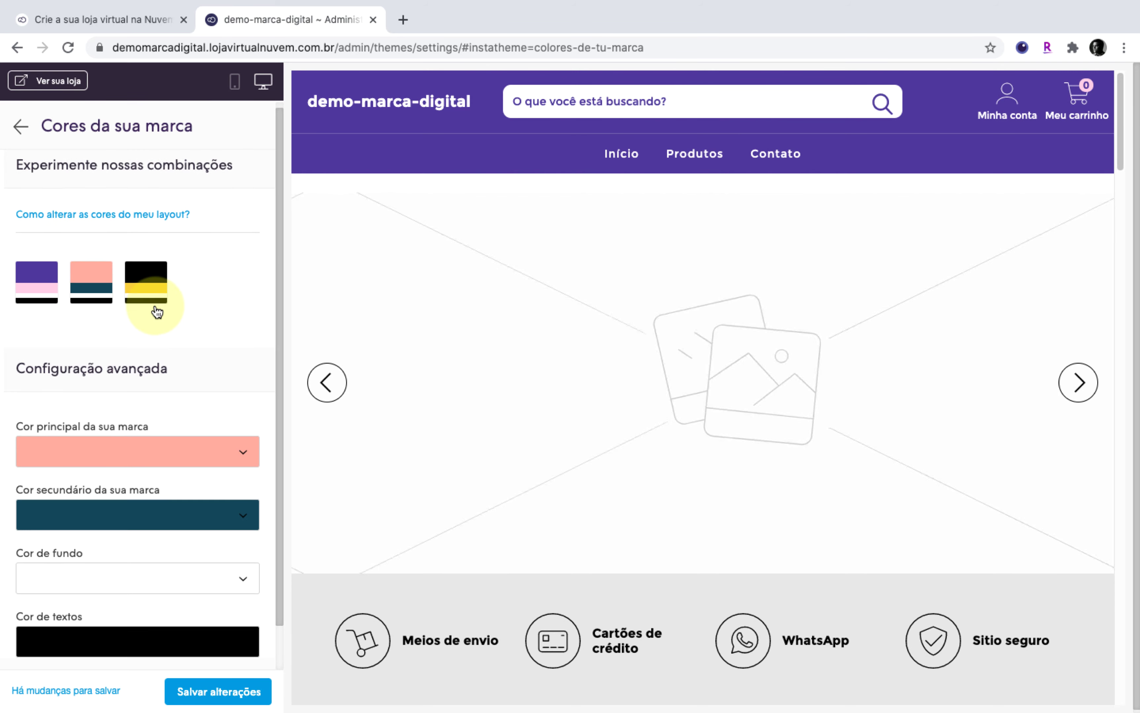
scroll(99, 366, "down", 1)
scroll(178, 426, "down", 1)
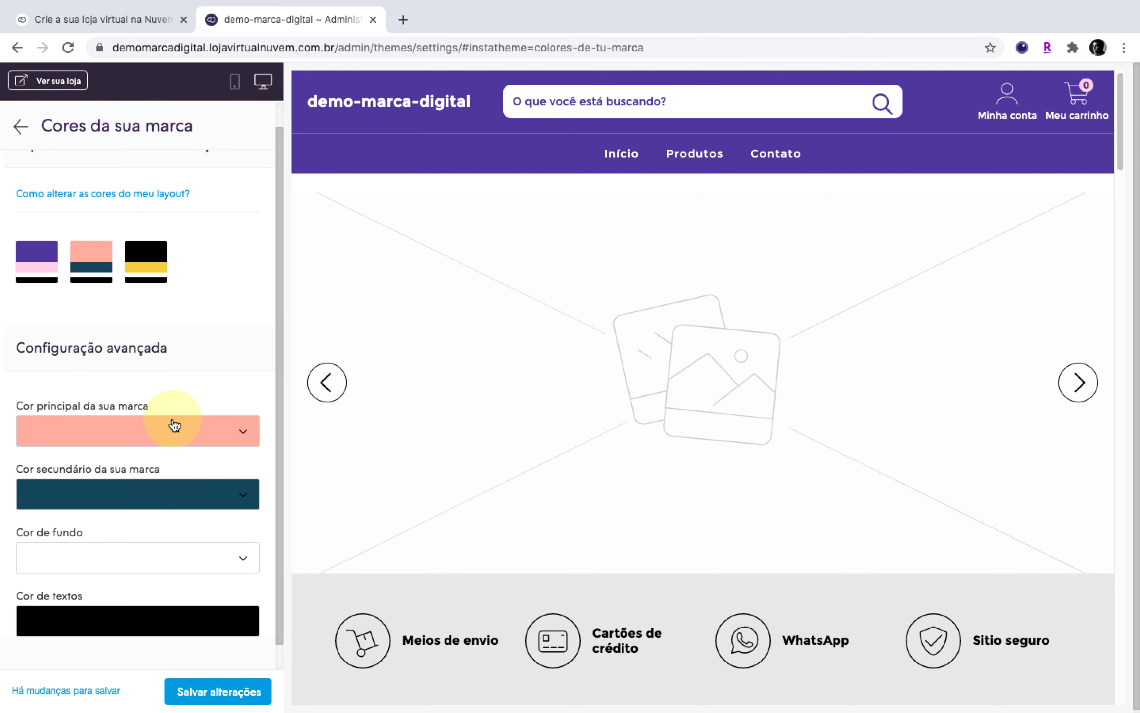
scroll(166, 415, "down", 1)
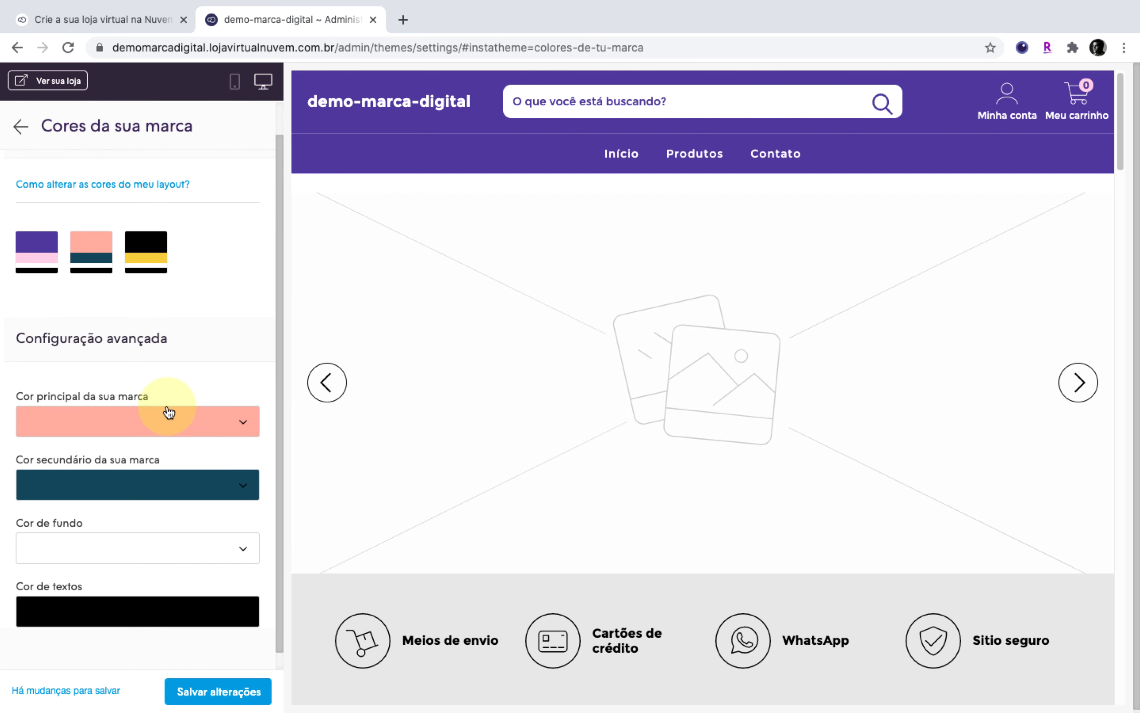
scroll(170, 417, "down", 1)
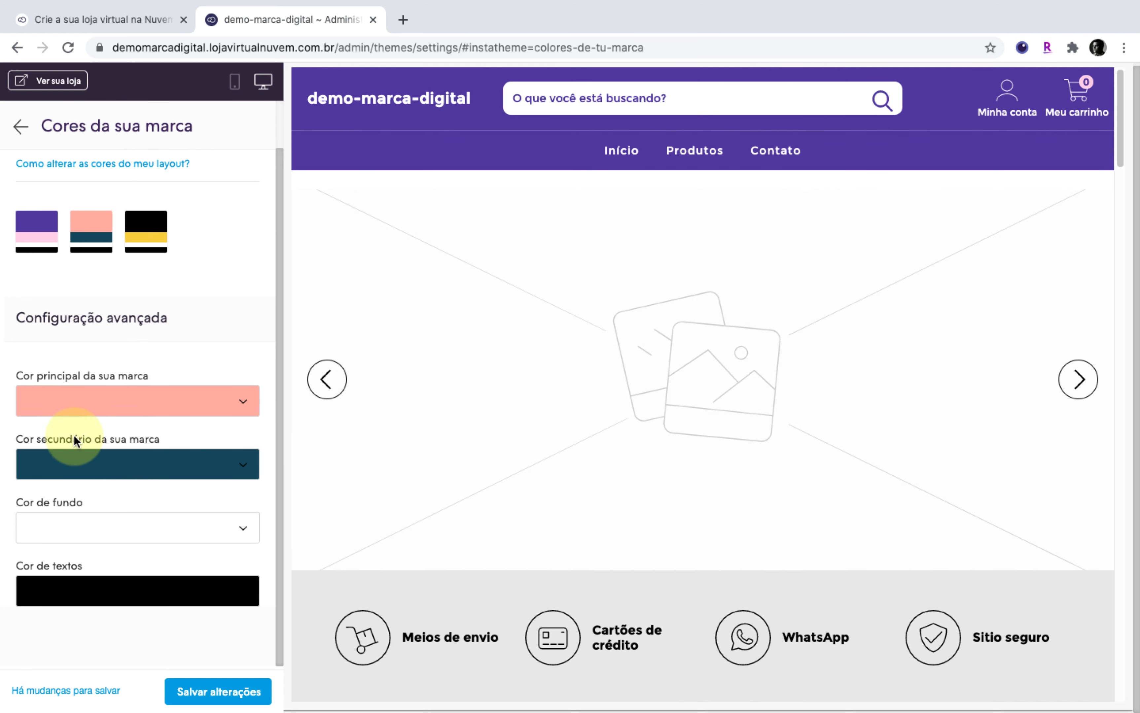
left_click(241, 698)
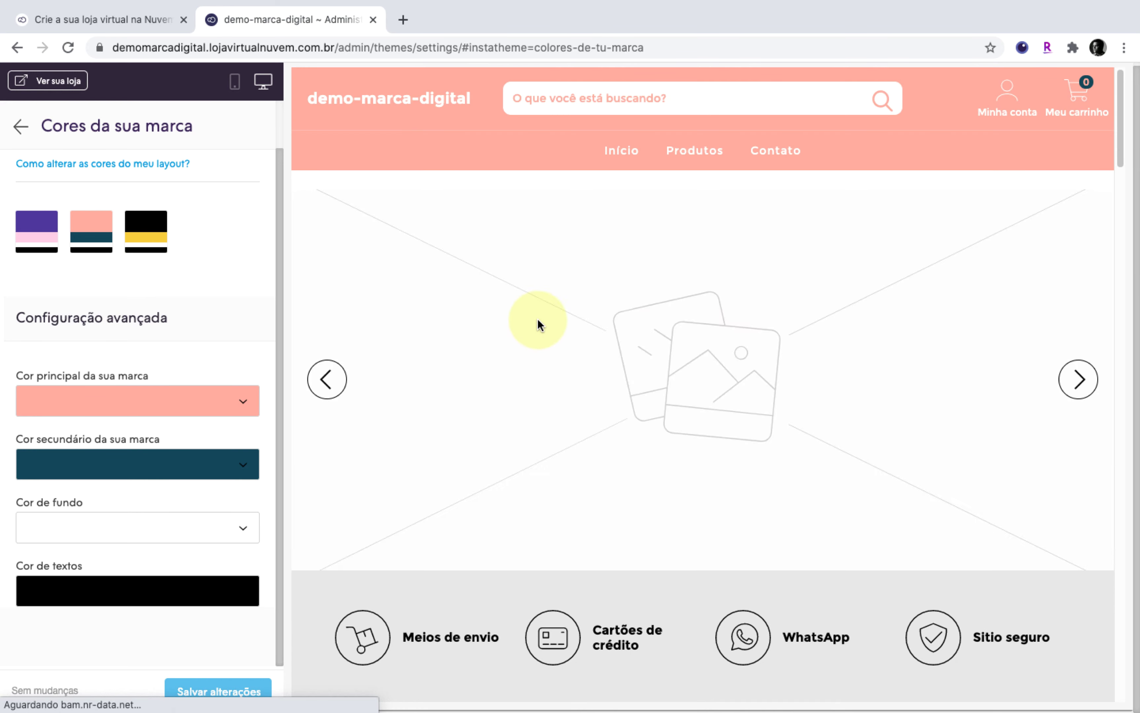
scroll(715, 206, "down", 10)
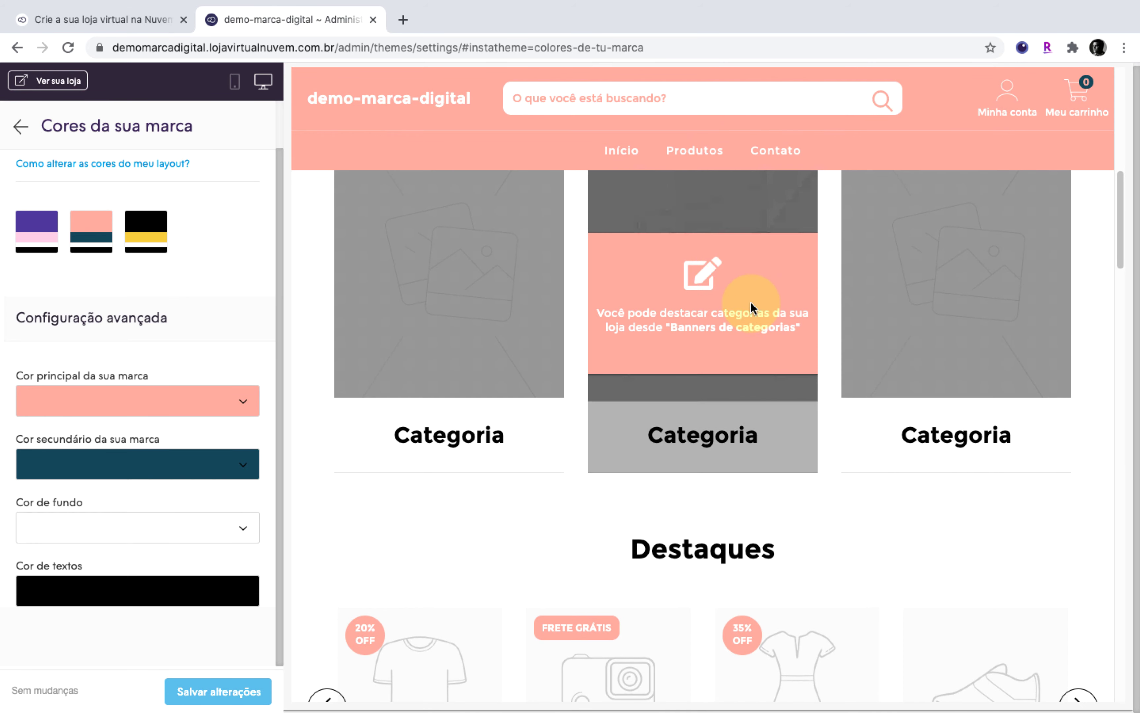
scroll(423, 328, "up", 10)
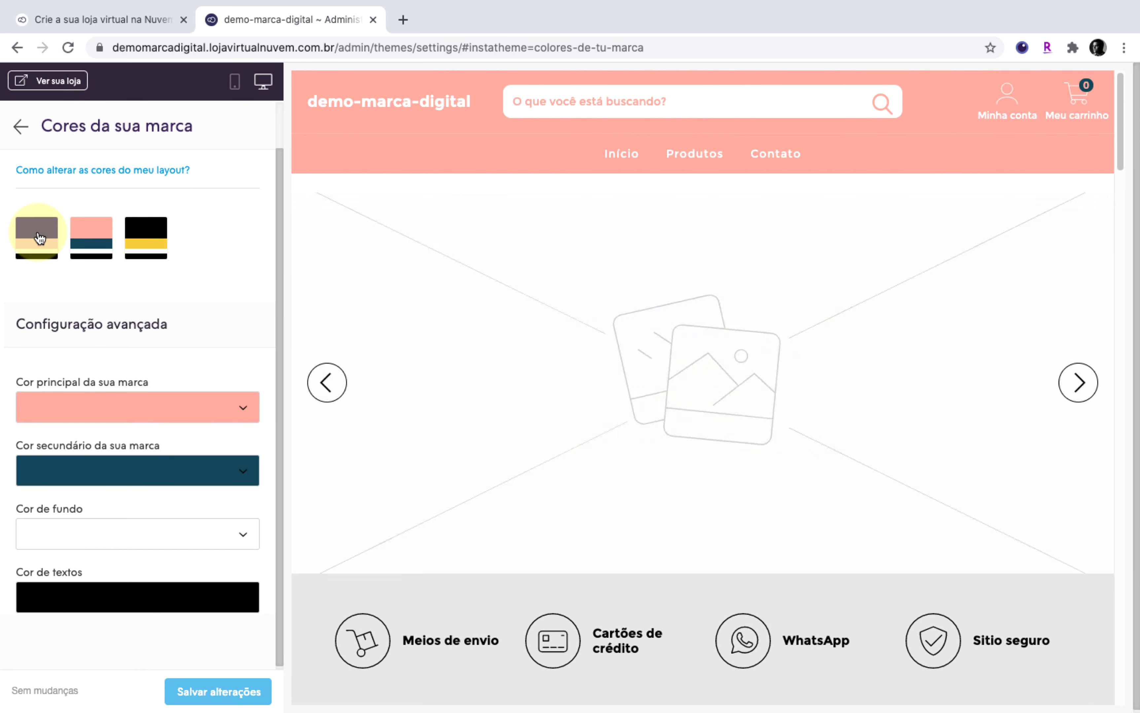
Apply the black and yellow colour combination, save the changes, and return to the main layout settings.
left_click(158, 244)
left_click(221, 702)
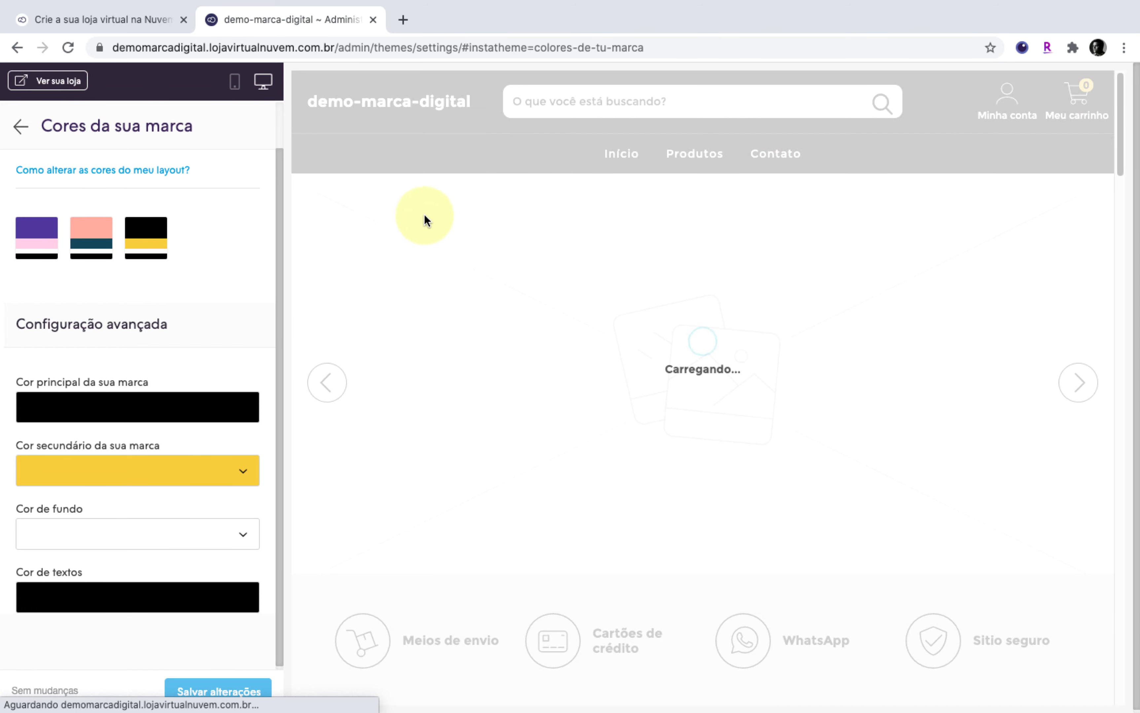
scroll(769, 204, "down", 15)
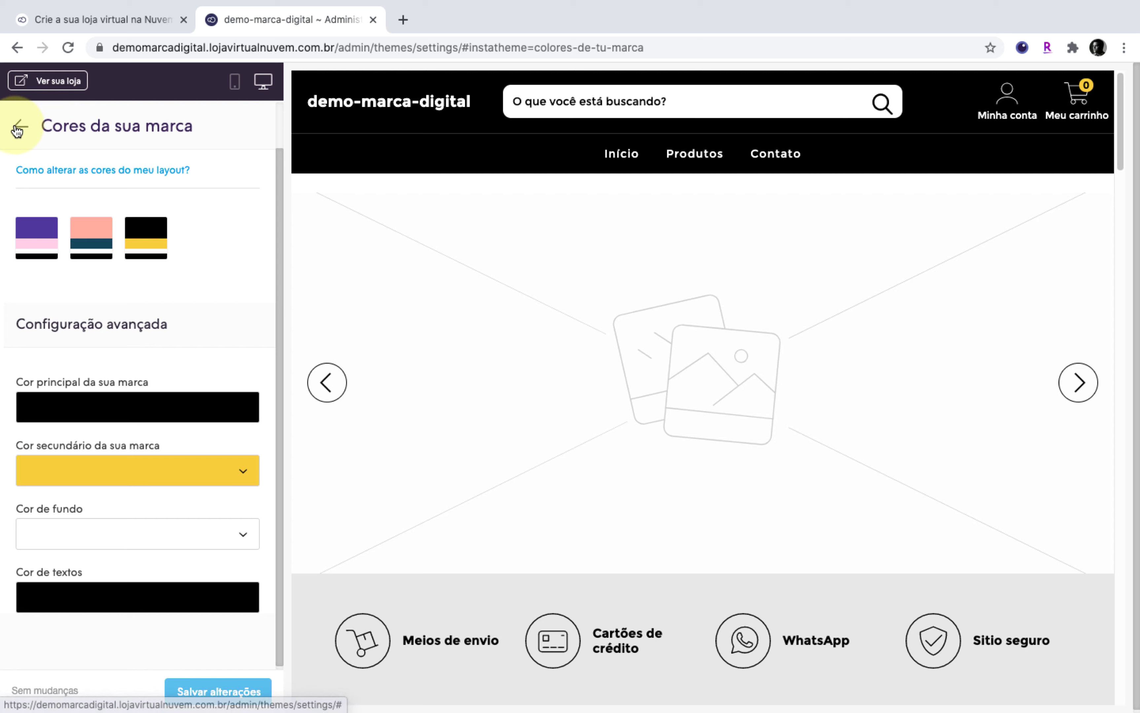
left_click(20, 126)
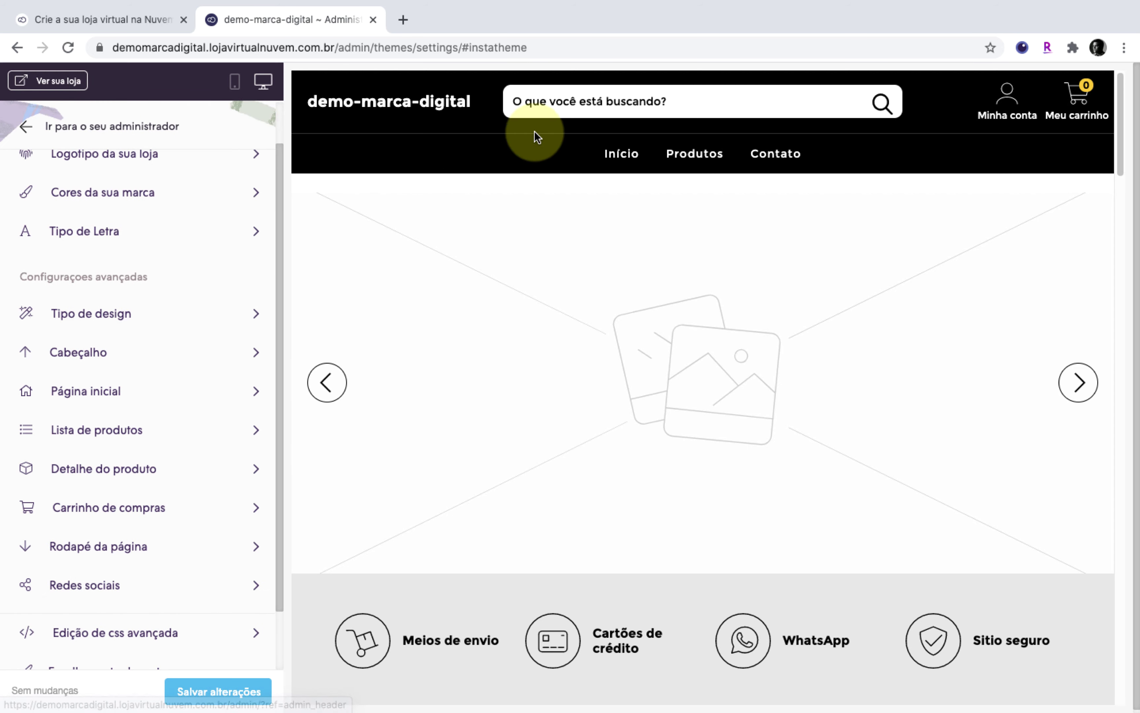
Examine the font settings (Tipo de Letra) and the border and icon options under Tipo de design, and return to the layout settings.
left_click(162, 226)
left_click(138, 193)
left_click(188, 136)
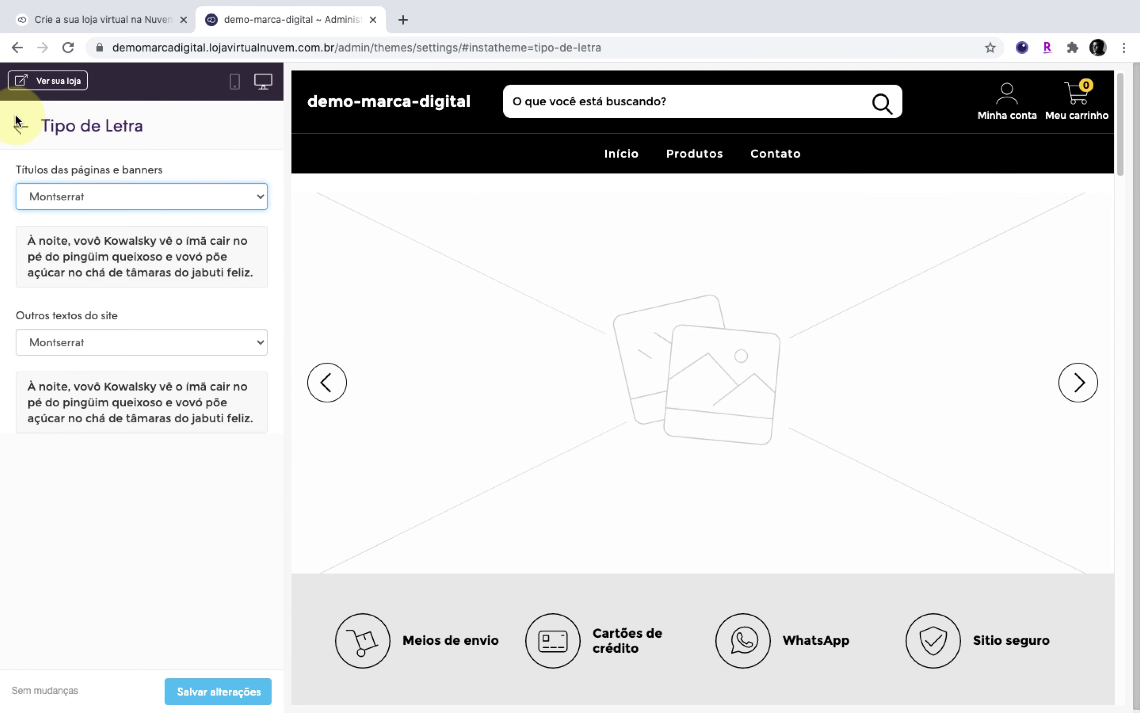
left_click(20, 126)
scroll(116, 264, "down", 2)
left_click(118, 298)
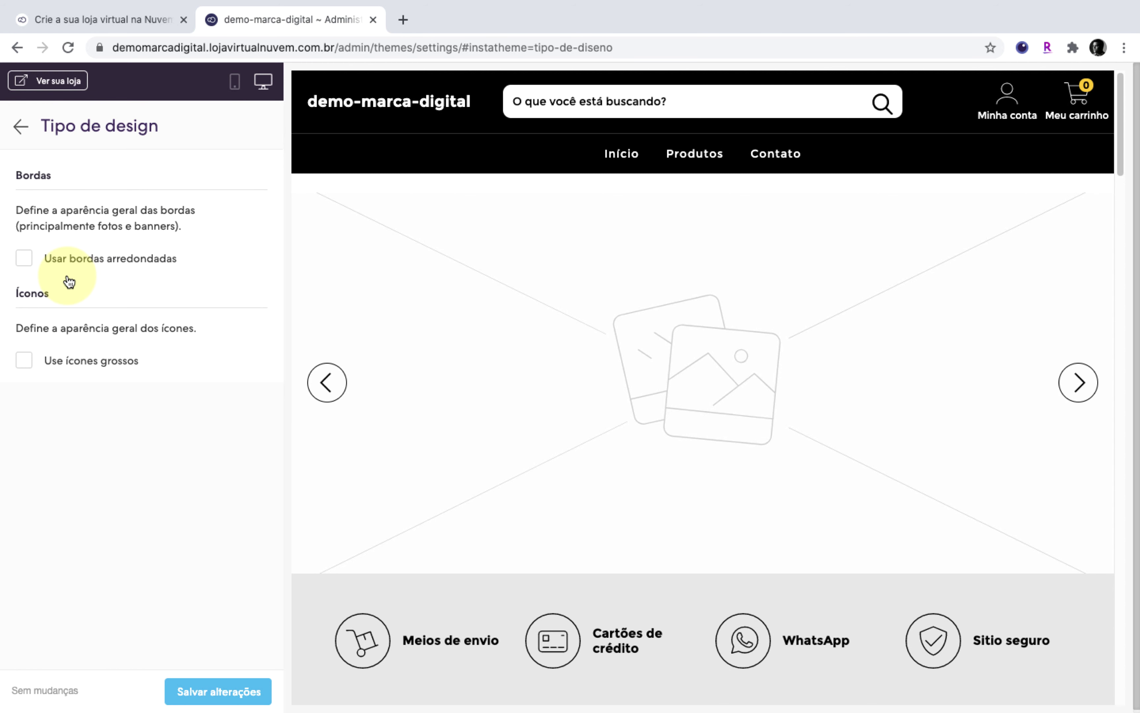
left_click(20, 127)
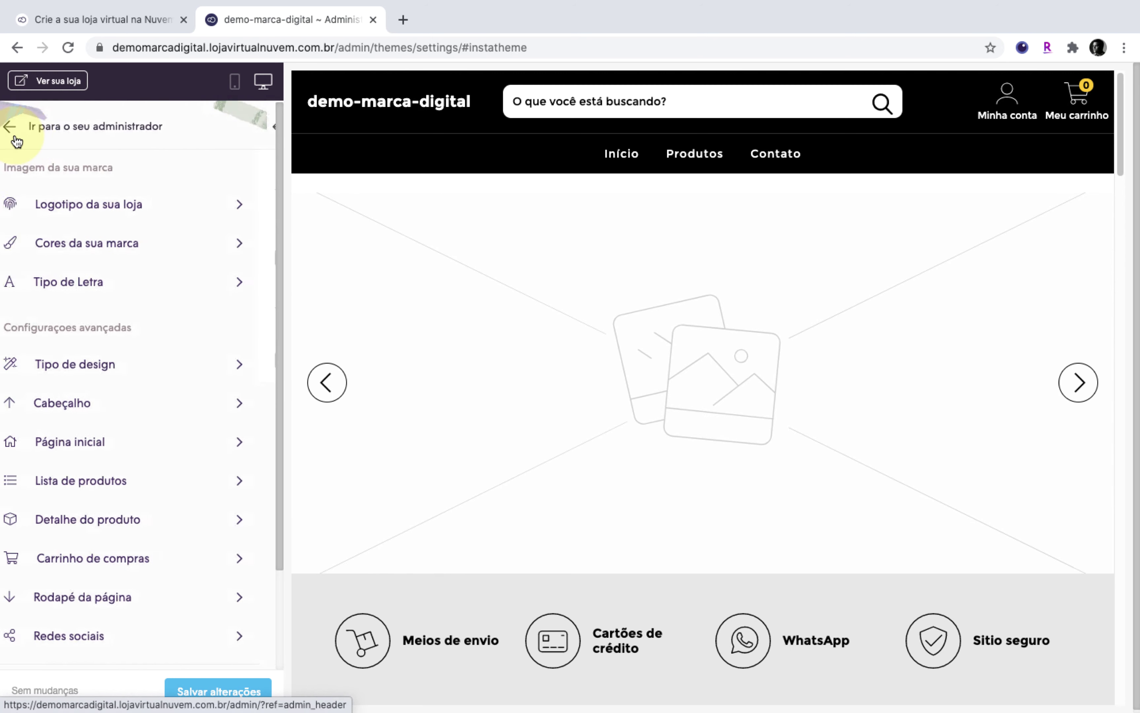
In the header settings, enable the announcement bar with the message "FRETE GRÁTIS PARA TODO O BRASIL" and save the changes.
left_click(119, 368)
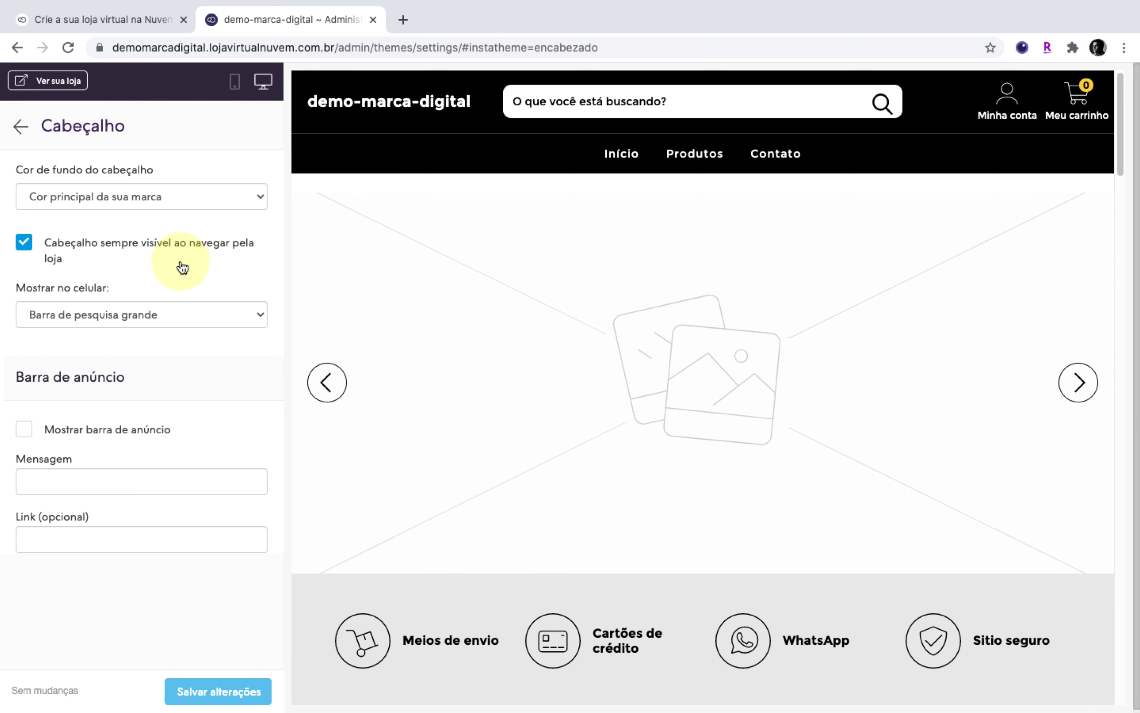
left_click(547, 108)
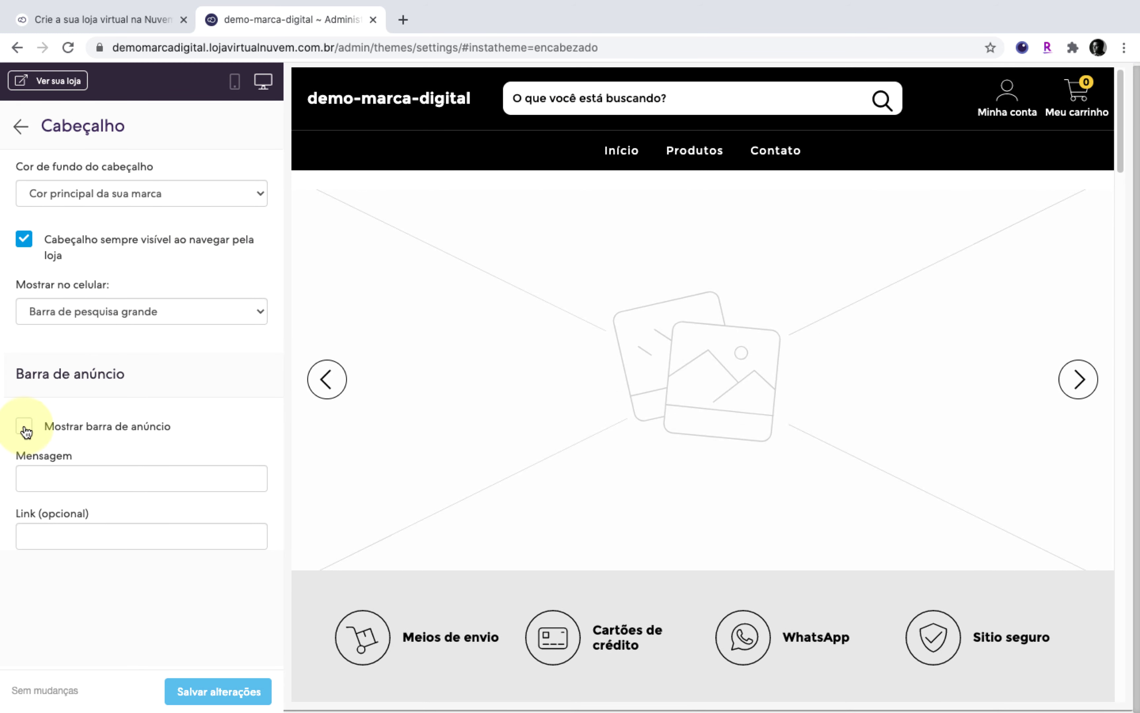
left_click(24, 427)
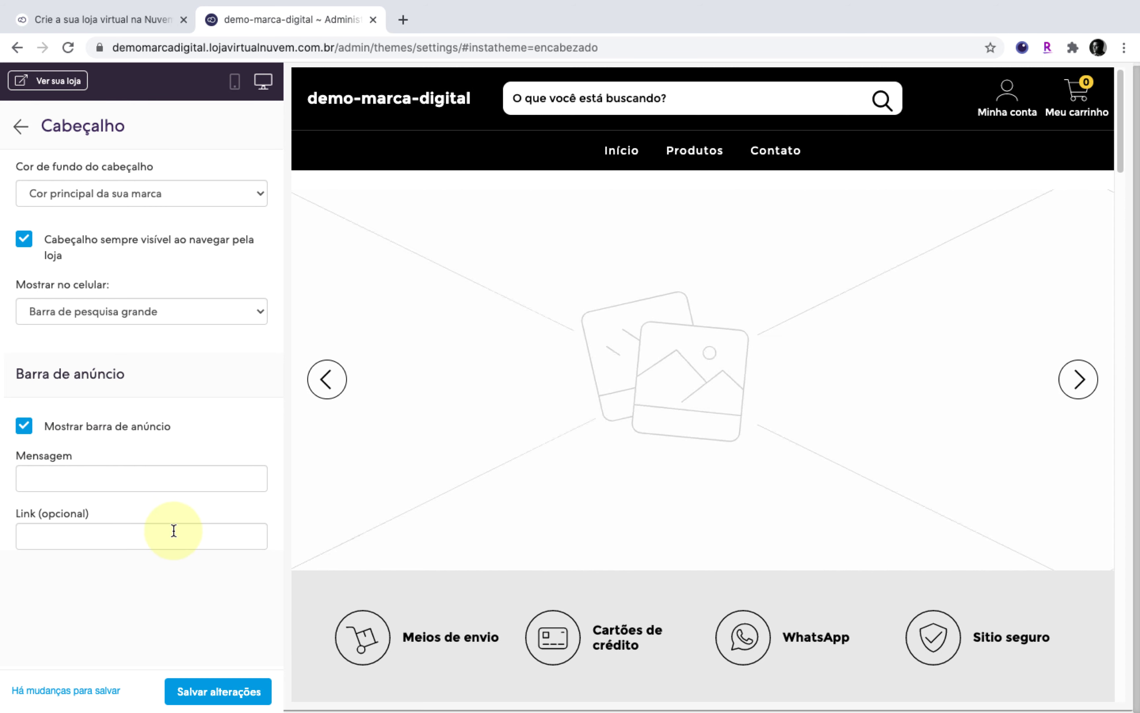
left_click(169, 488)
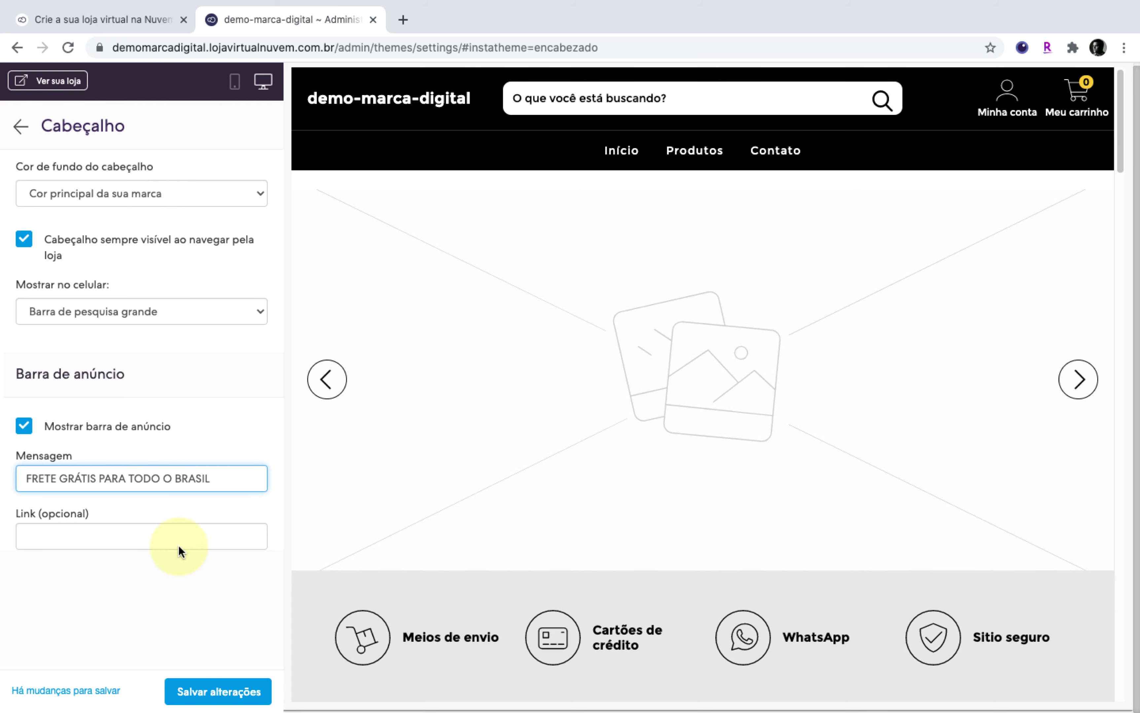
left_click(212, 689)
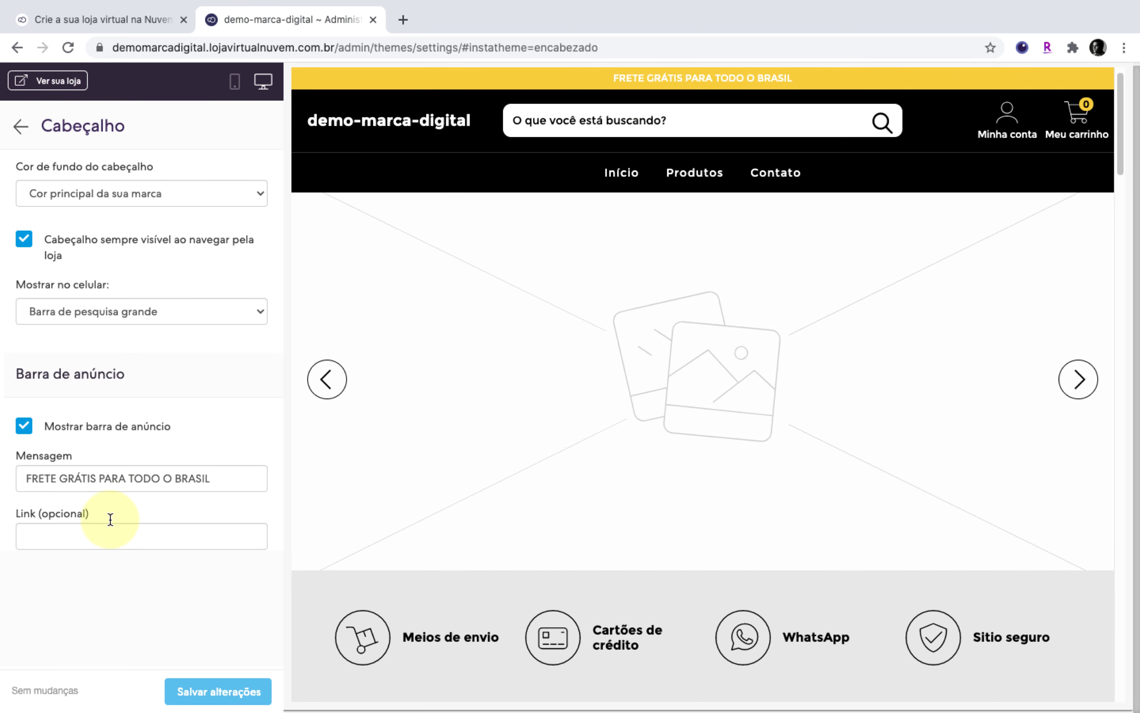
left_click(59, 532)
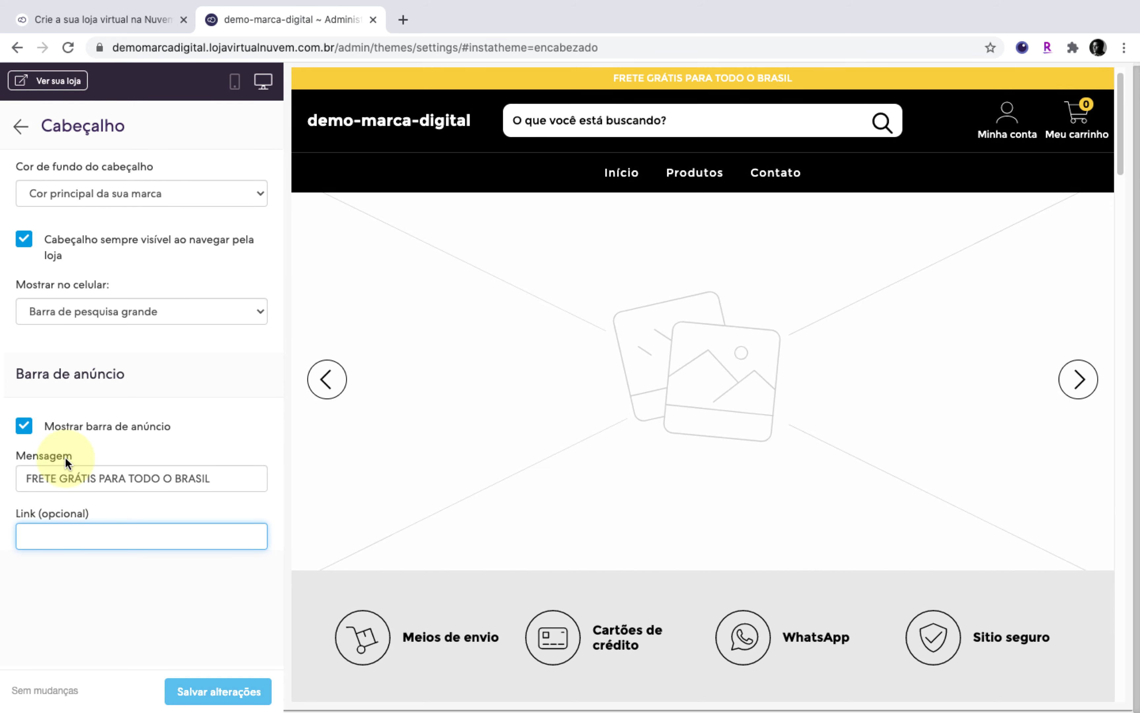
left_click(21, 127)
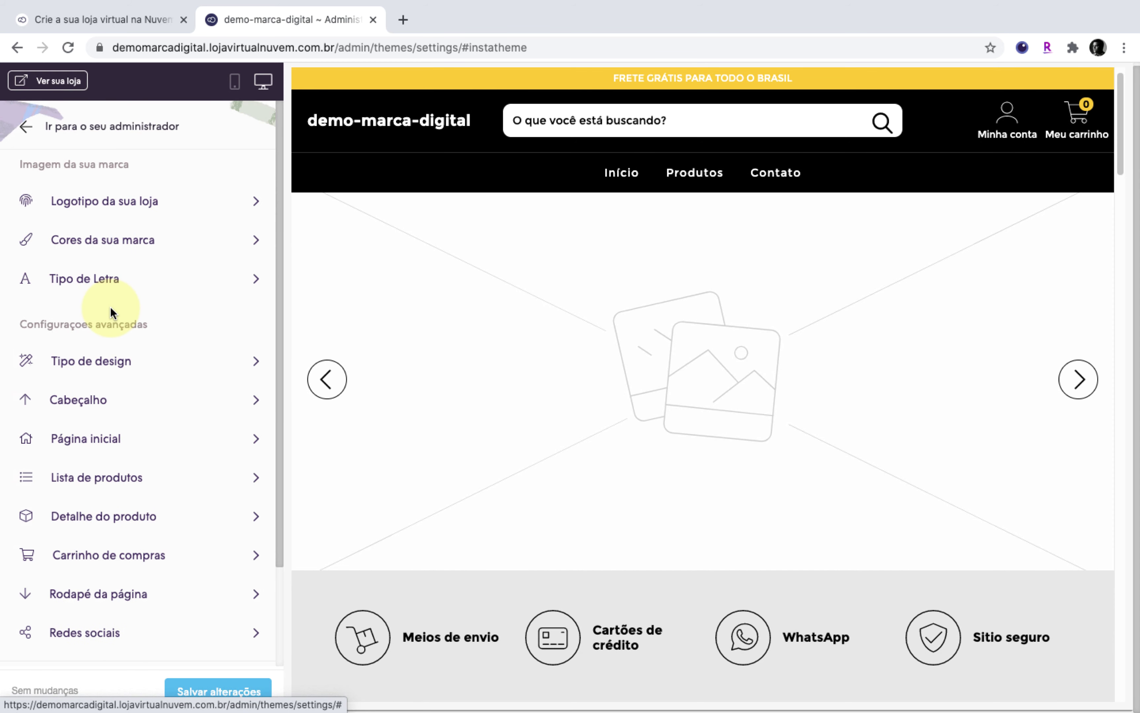
Apply the purple and pink combination to the brand colours and save the changes.
left_click(131, 234)
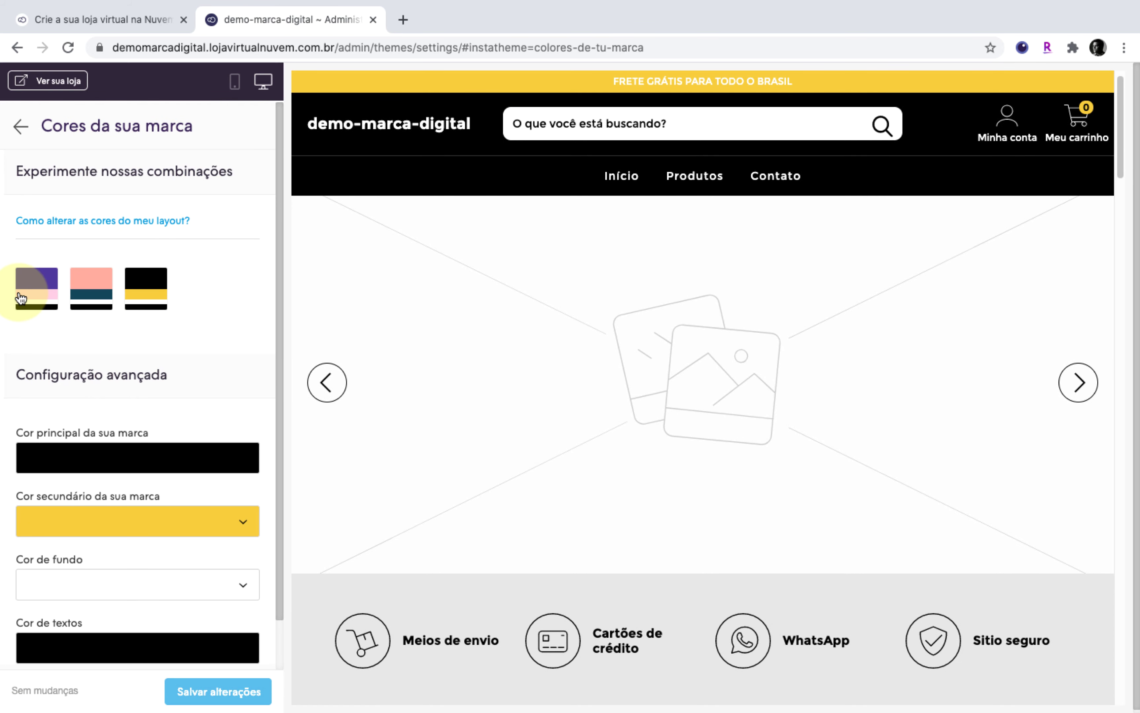
left_click(20, 298)
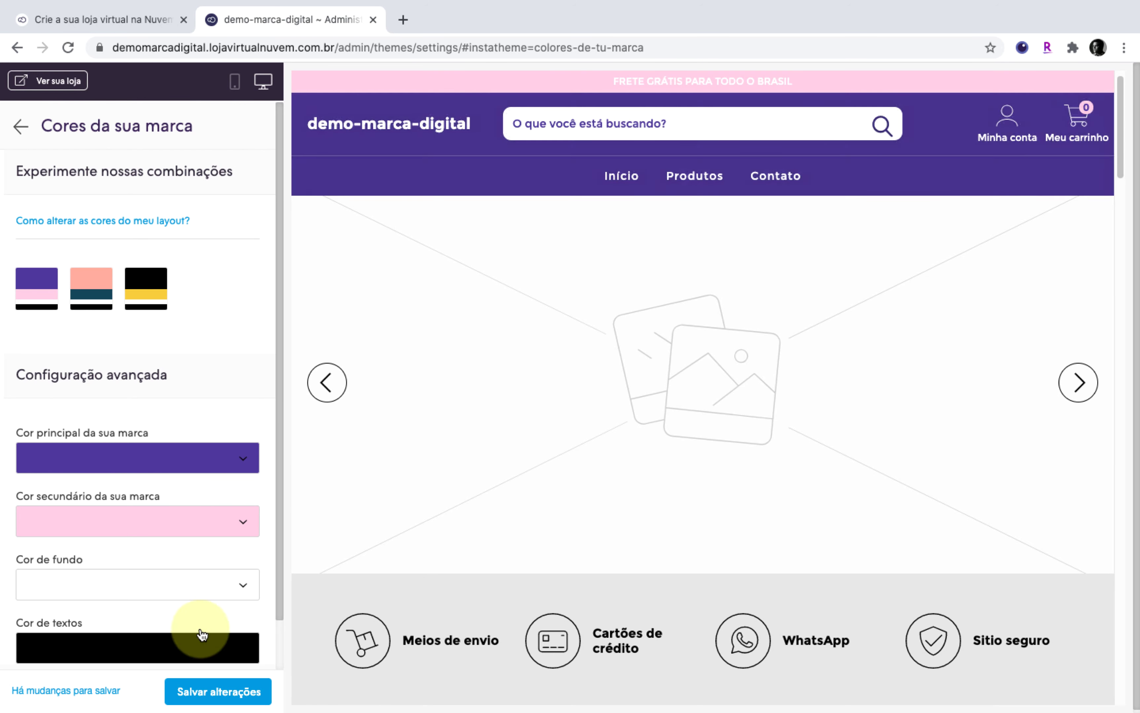
left_click(211, 697)
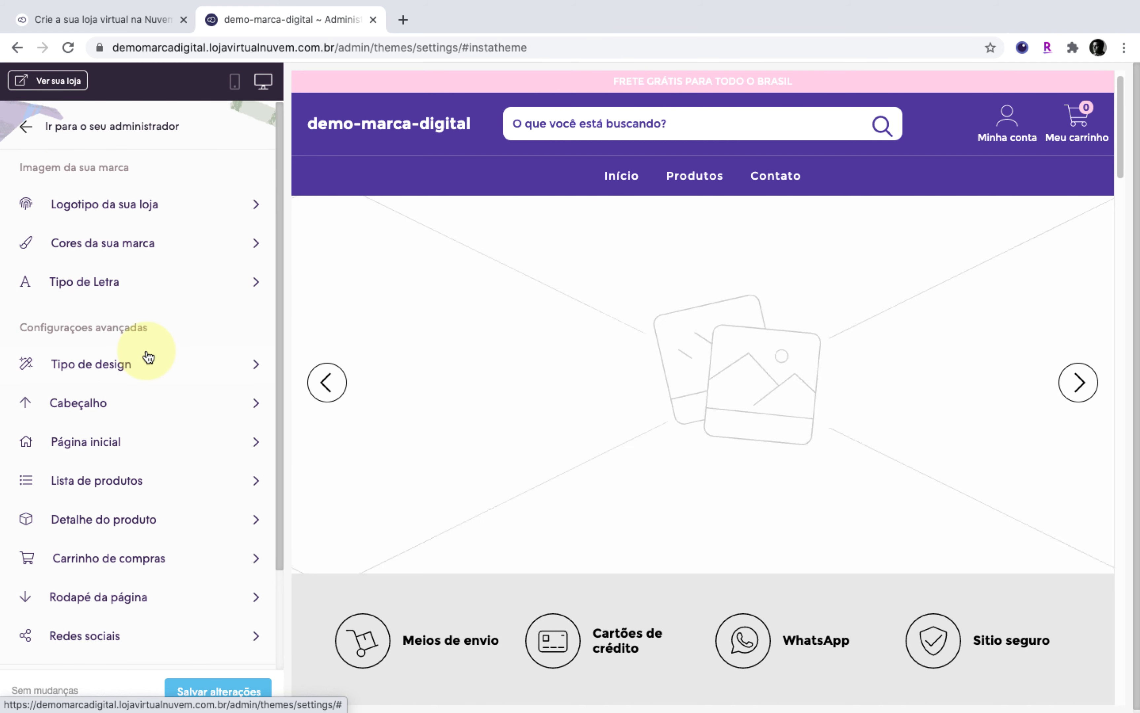
Try Cor de fundo as the header background colour, restore Cor principal da sua marca, and leave the header settings.
left_click(140, 403)
left_click(94, 198)
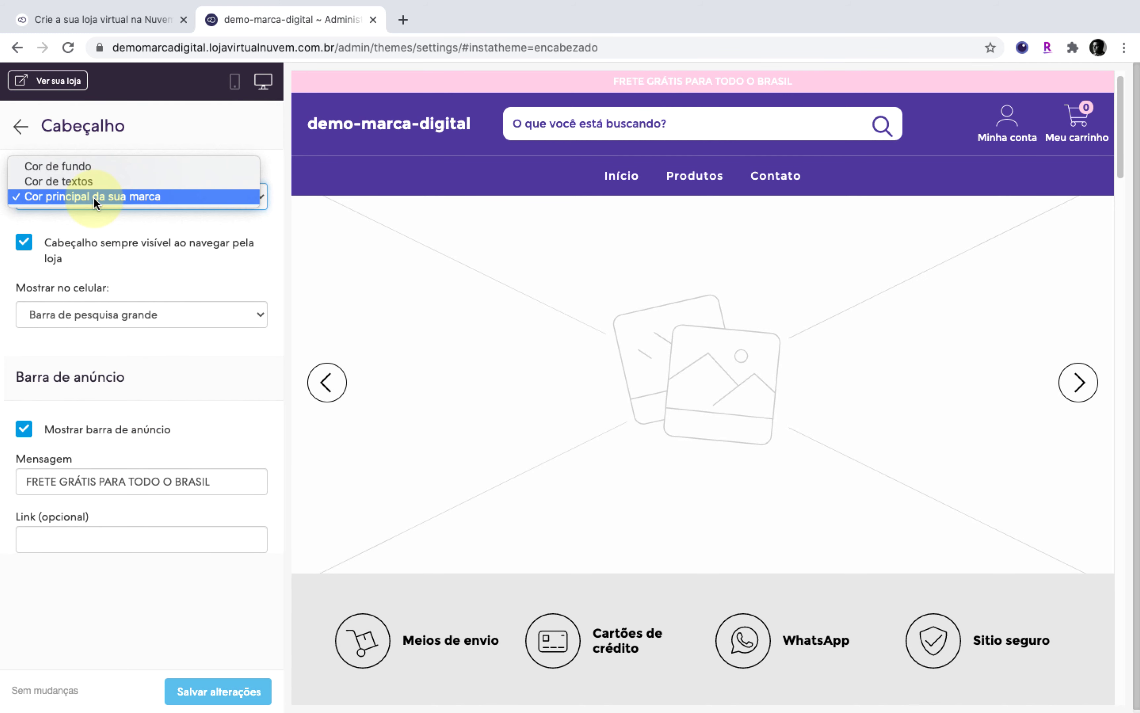
left_click(91, 170)
left_click(110, 196)
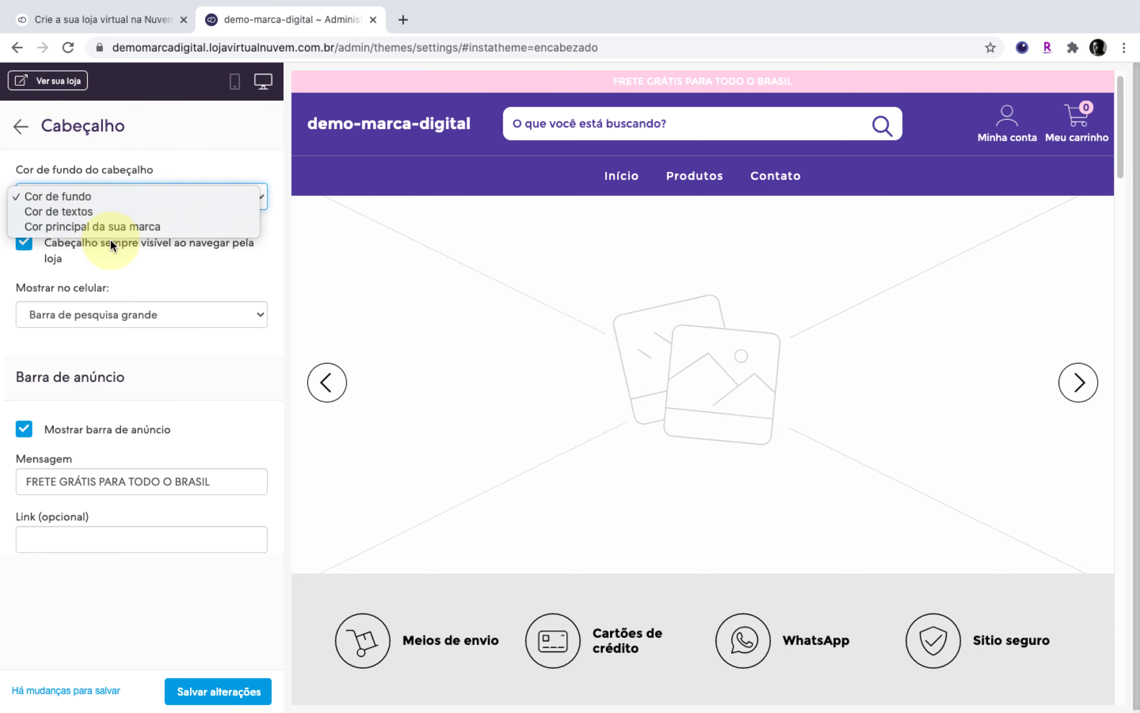
left_click(111, 225)
left_click(20, 127)
In the home page settings (Página inicial), examine the Banners rotativos options, including the recommended image size, and the Banners informativos section.
left_click(112, 456)
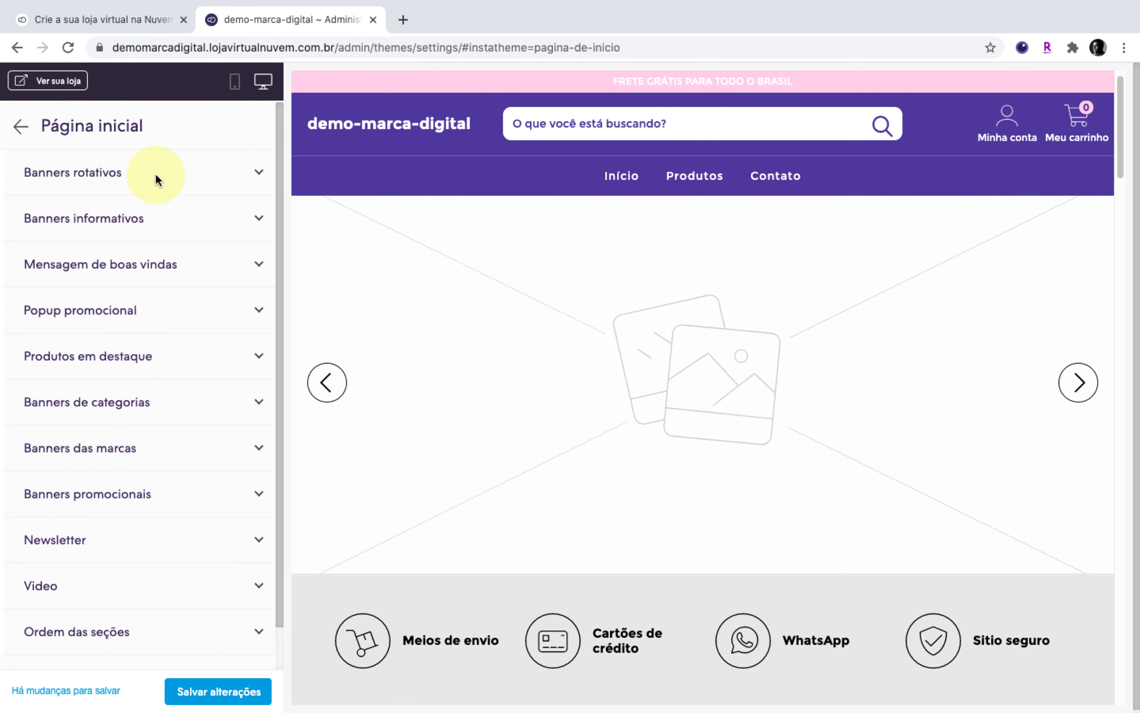
left_click(247, 171)
left_click(247, 171)
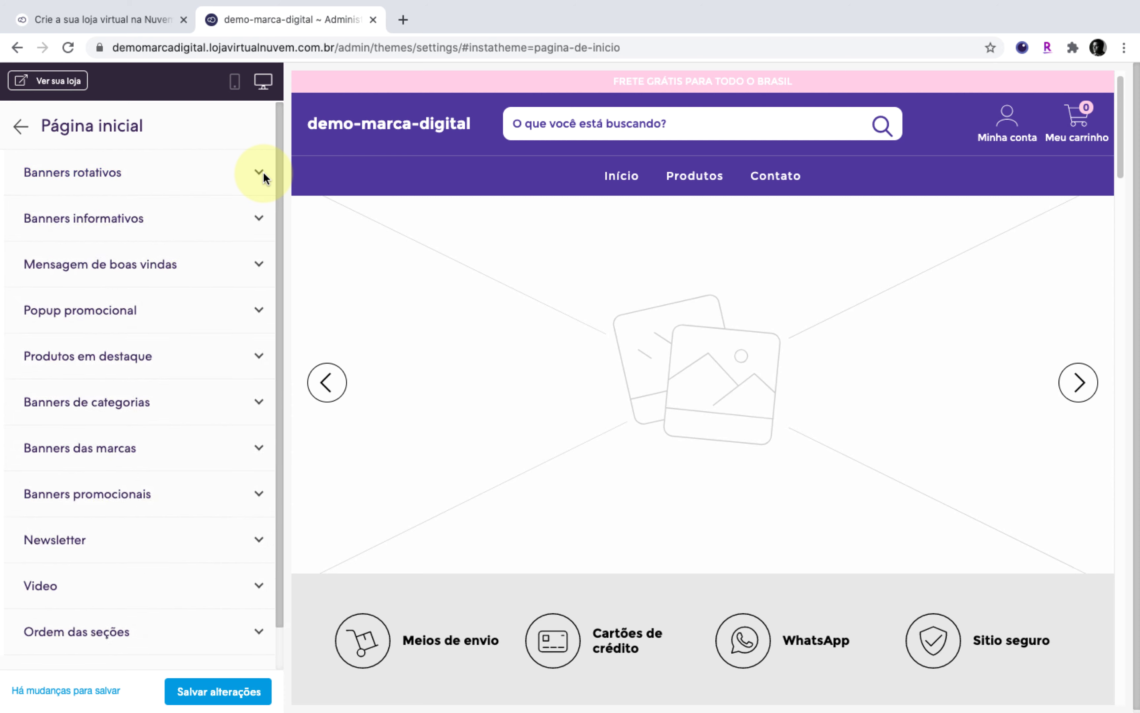
left_click(264, 173)
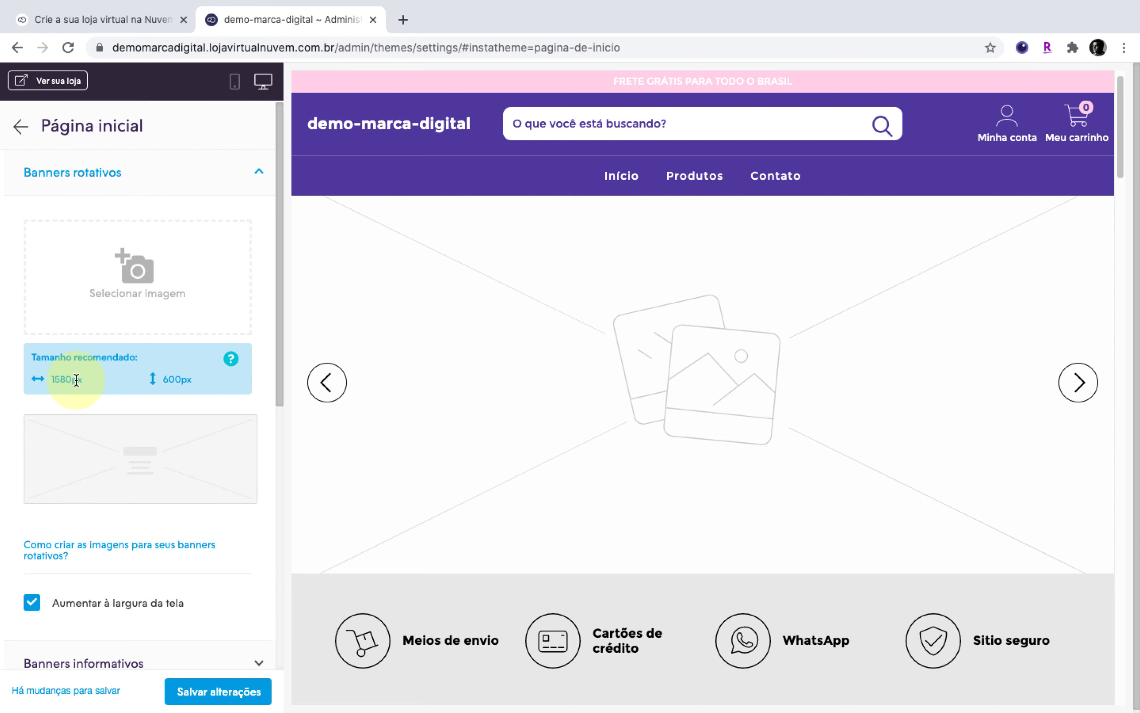
mouse_move(176, 392)
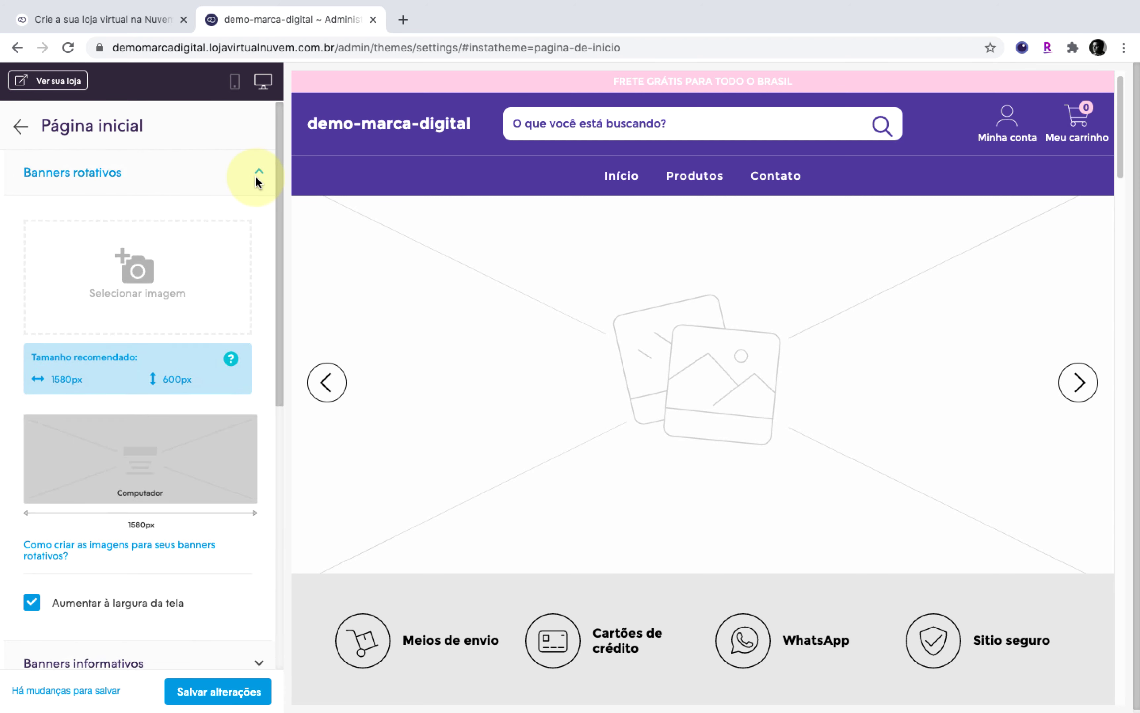
left_click(258, 175)
left_click(266, 221)
left_click(266, 221)
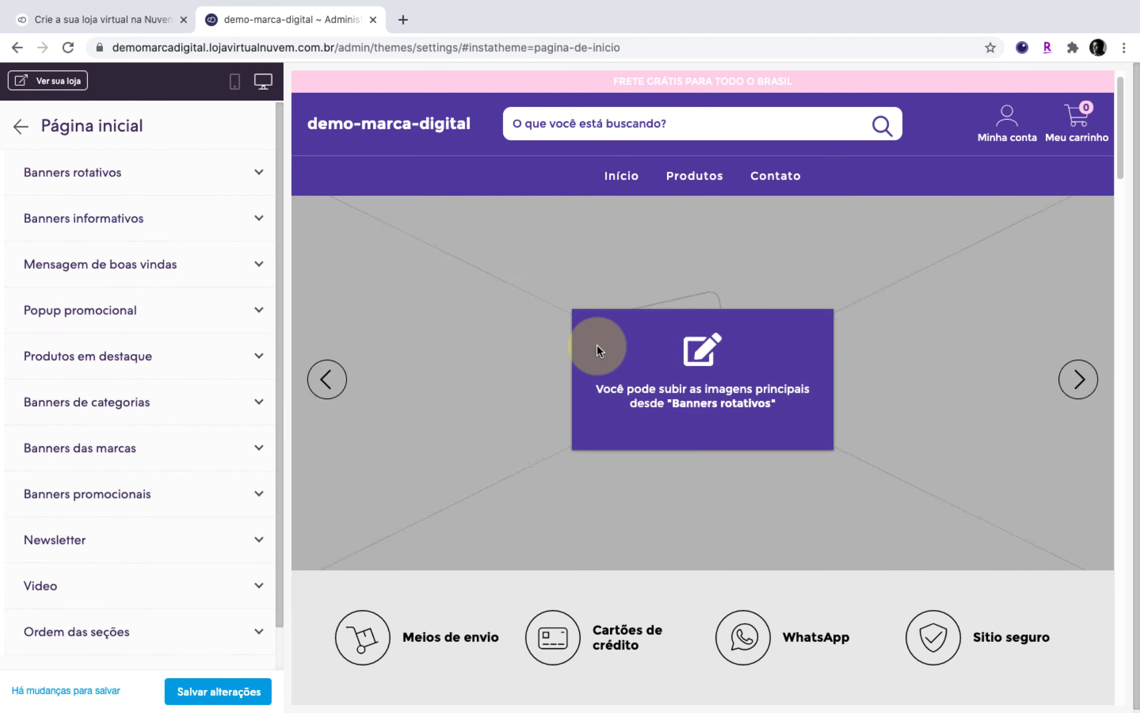
Examine the Mensagem de boas vindas fields and the home page sections in the storefront preview, and return to the layout settings.
scroll(590, 377, "down", 2)
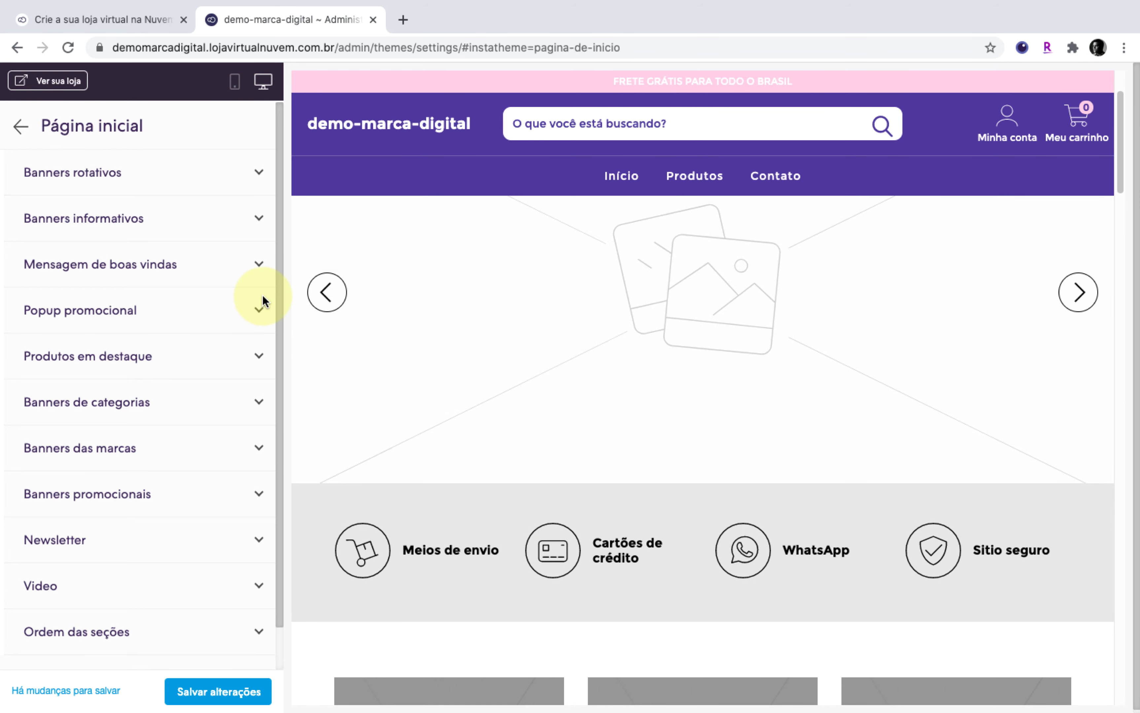
left_click(254, 264)
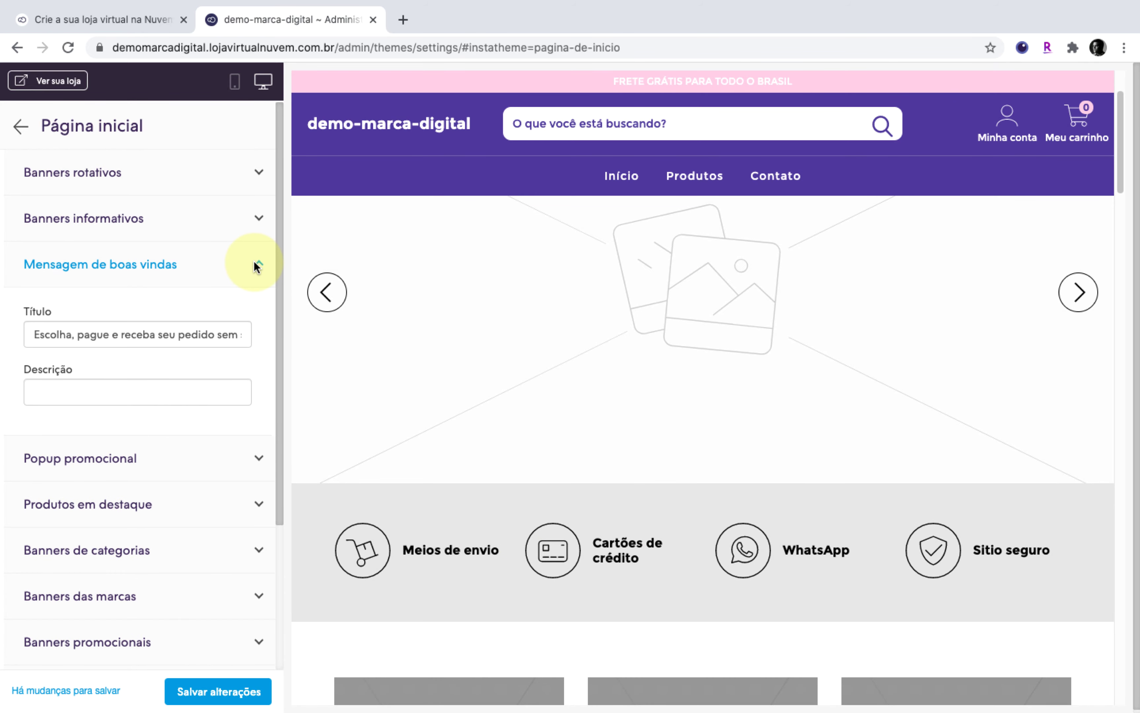
left_click(254, 264)
scroll(634, 384, "down", 15)
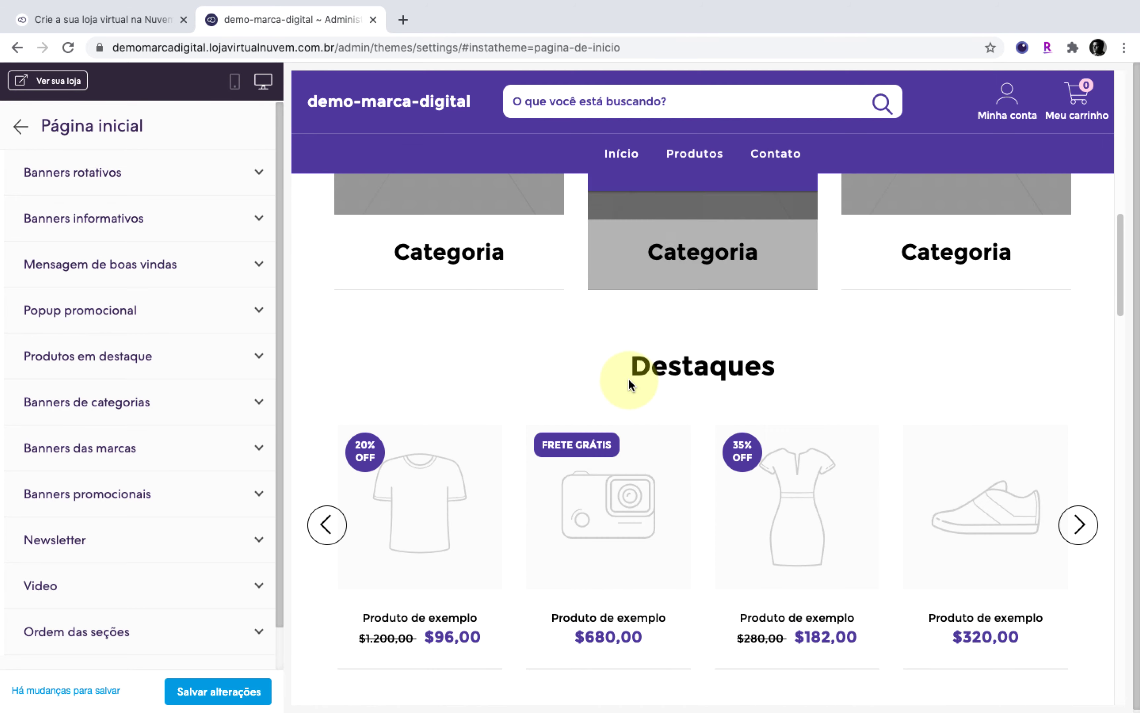
scroll(629, 396, "down", 2)
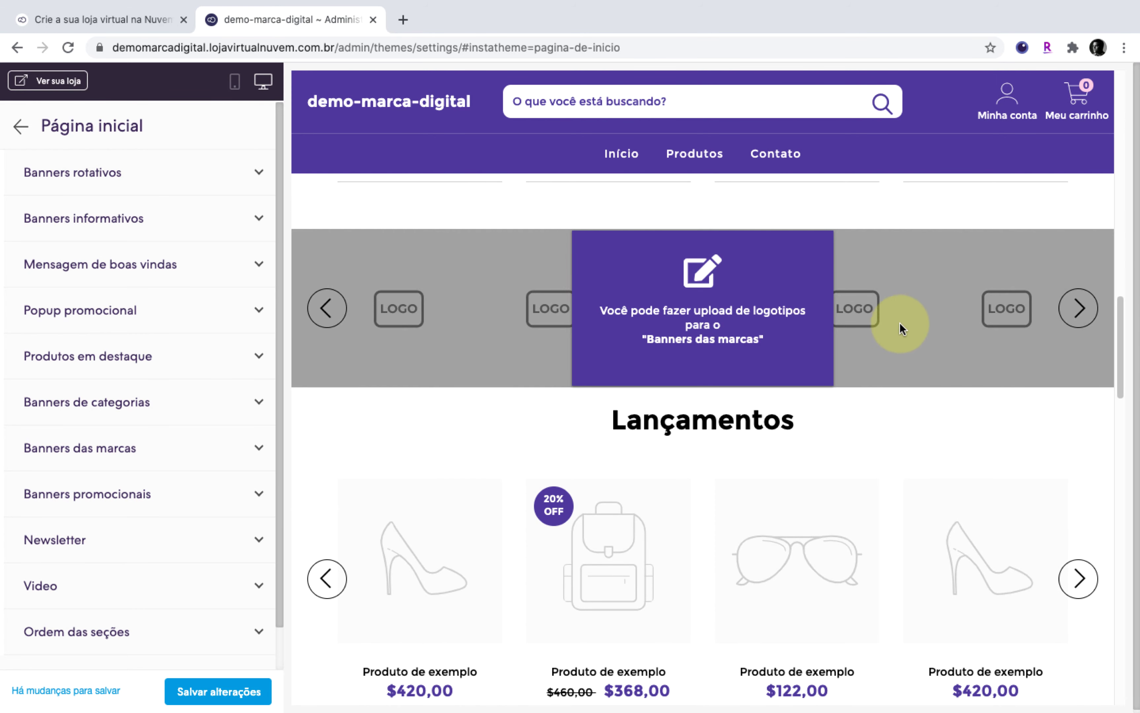
scroll(895, 334, "down", 10)
scroll(869, 372, "down", 10)
scroll(870, 378, "up", 20)
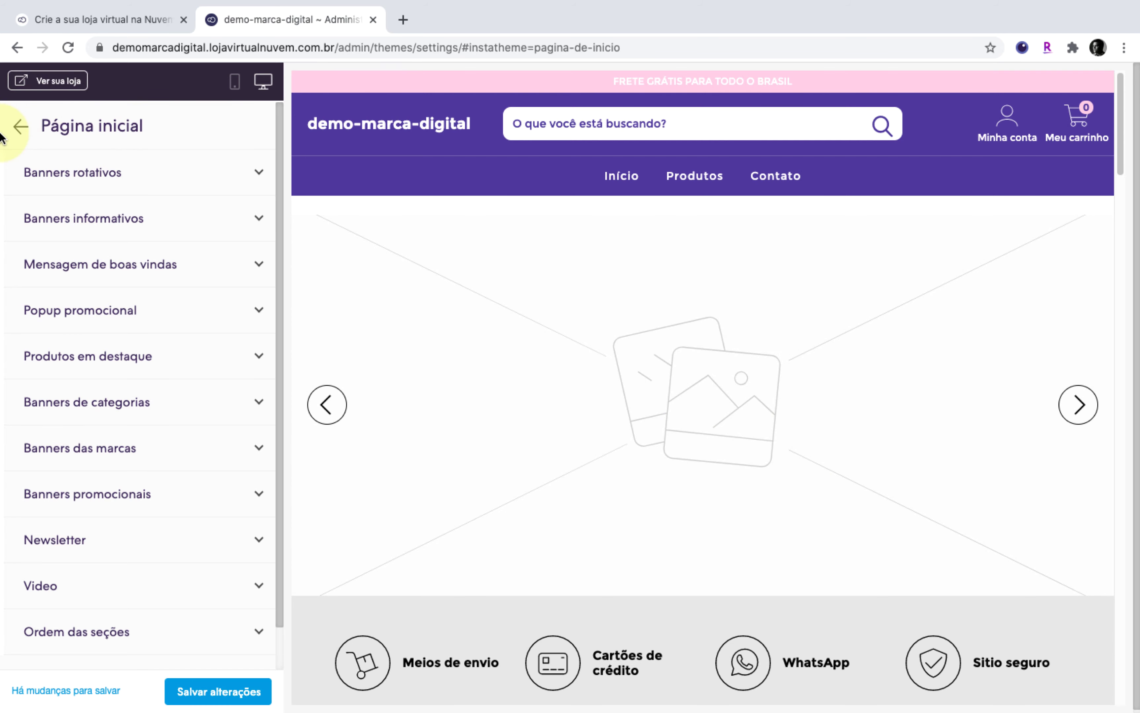
left_click(21, 127)
Review the product detail settings (Detalhe do produto), save the pending changes, and return to the layout settings.
left_click(150, 399)
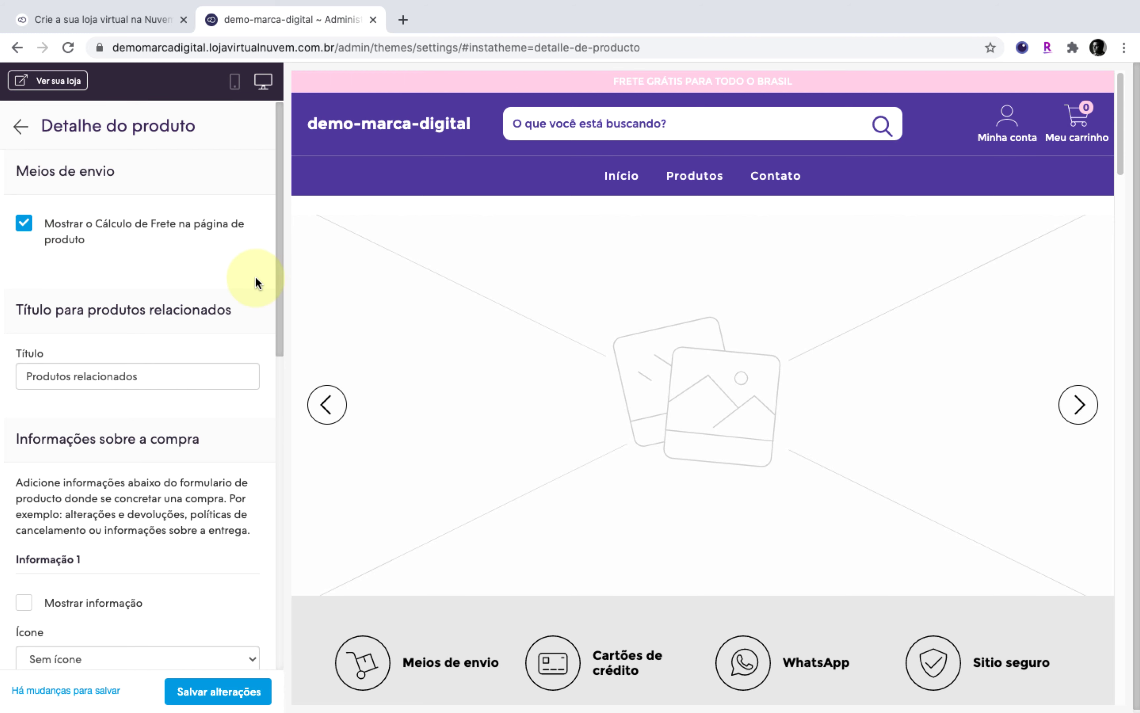
scroll(279, 271, "down", 5)
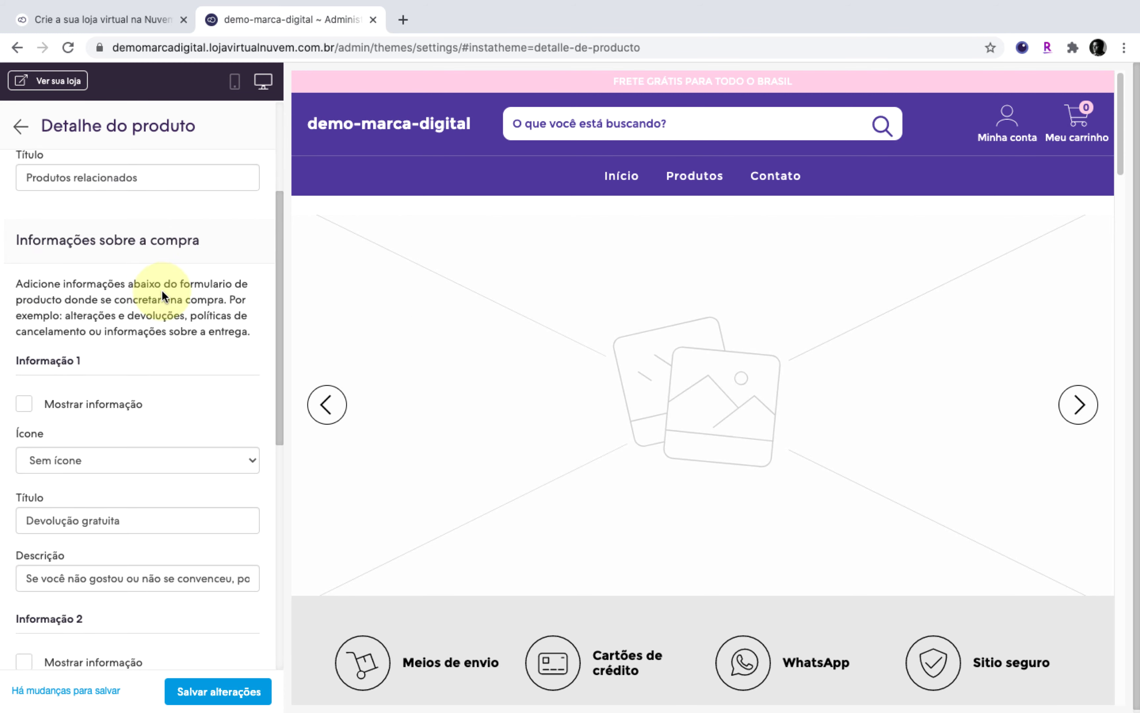
scroll(162, 292, "down", 2)
left_click(201, 692)
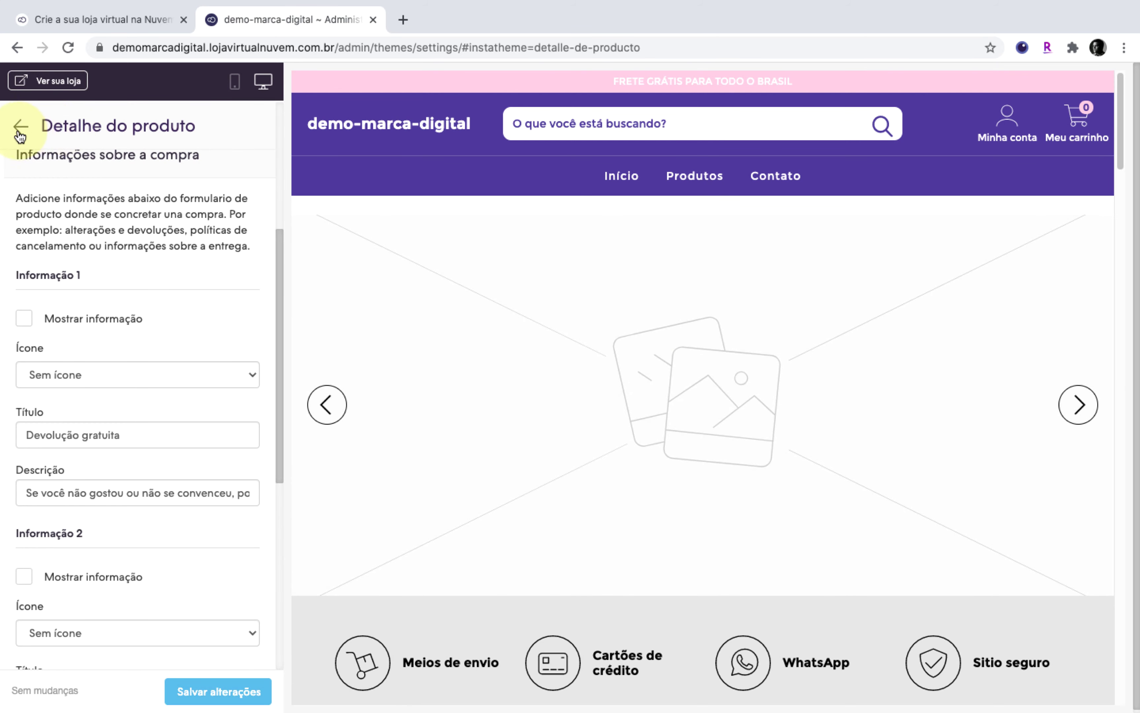
left_click(19, 127)
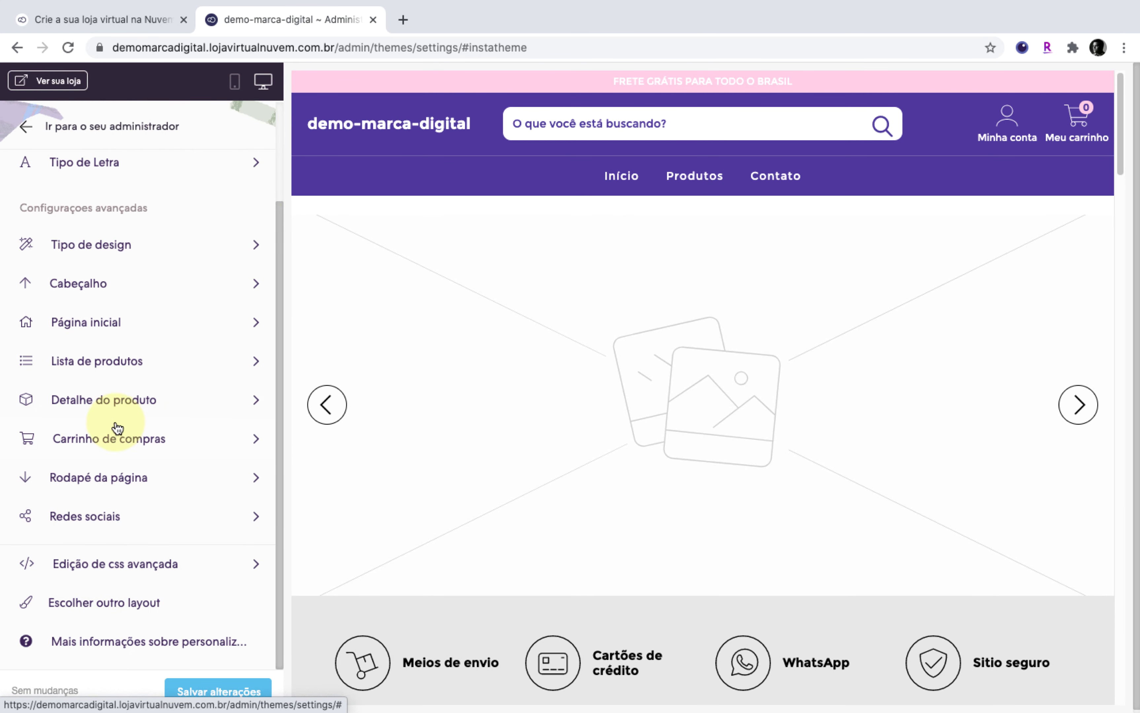
Enable the shipping calculation in the shopping cart settings, save the changes, and return to the layout settings.
left_click(96, 446)
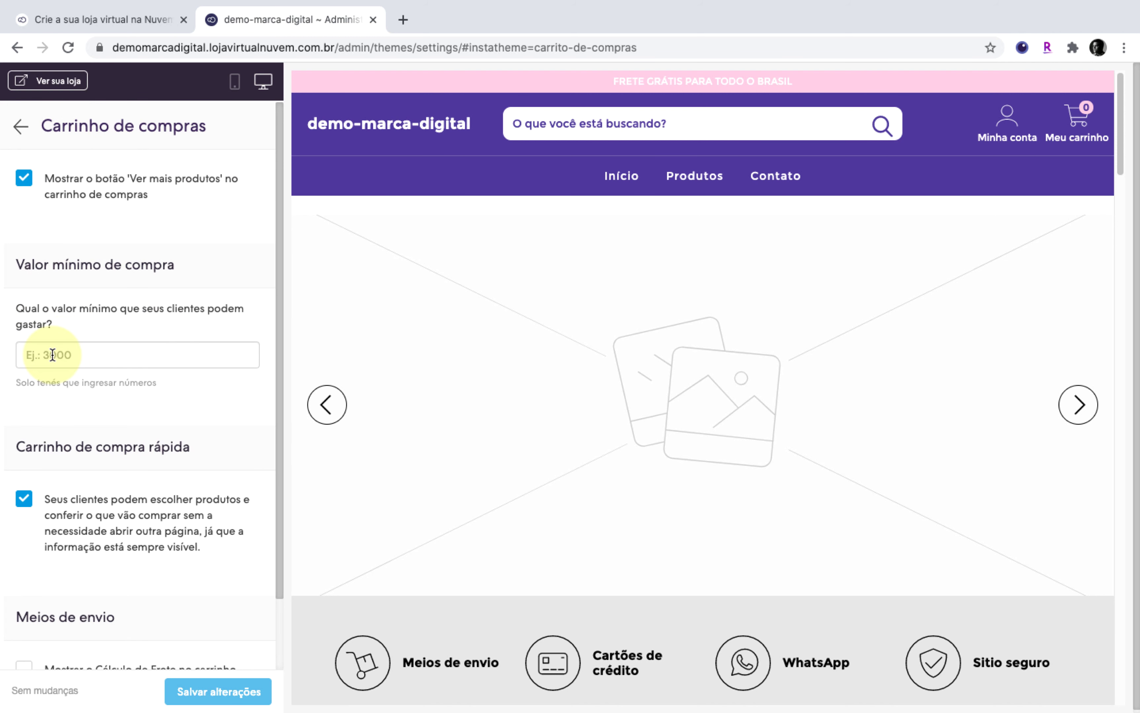
scroll(54, 358, "down", 3)
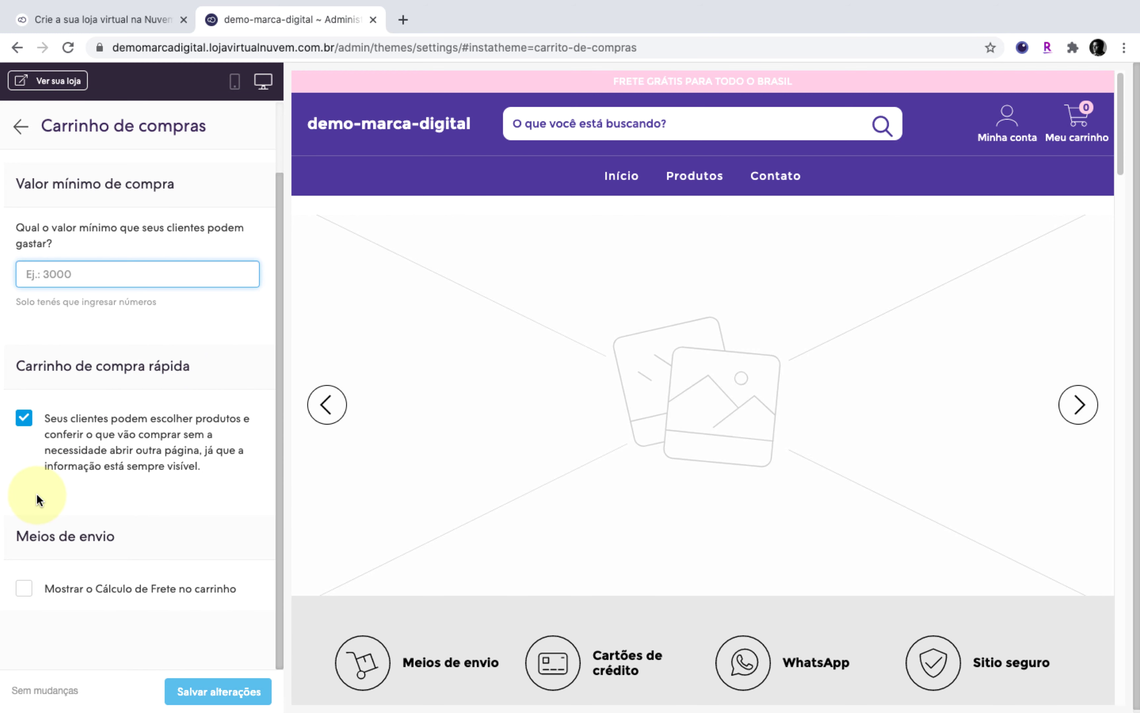
left_click(25, 589)
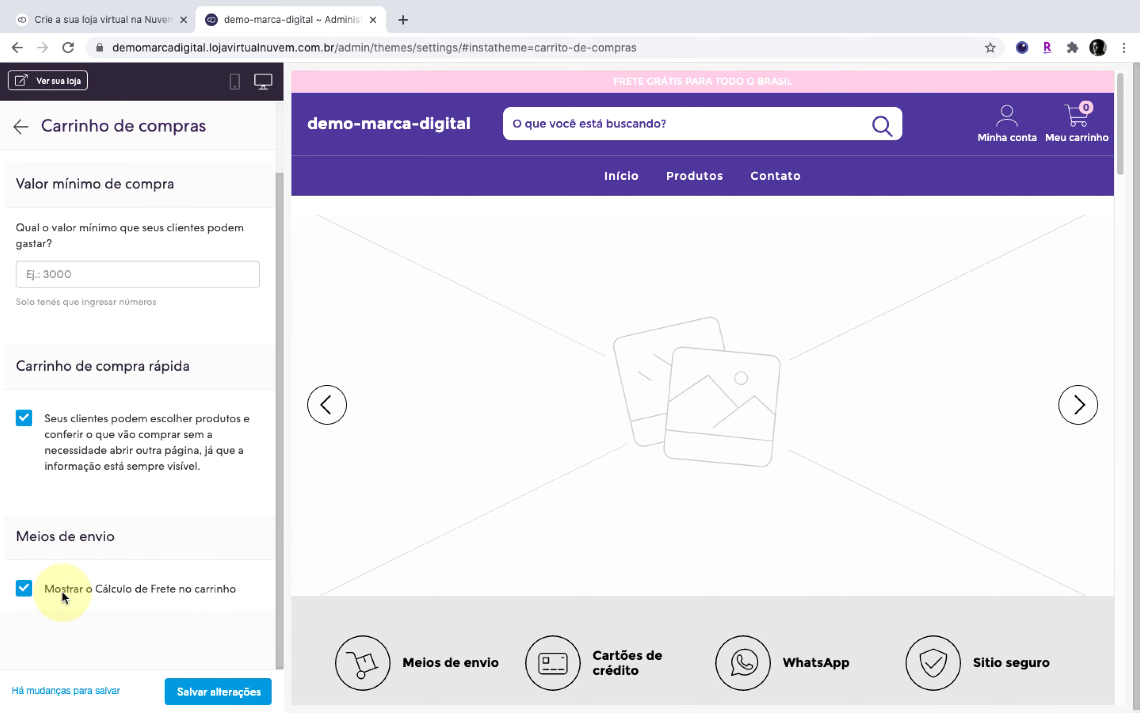
left_click(222, 692)
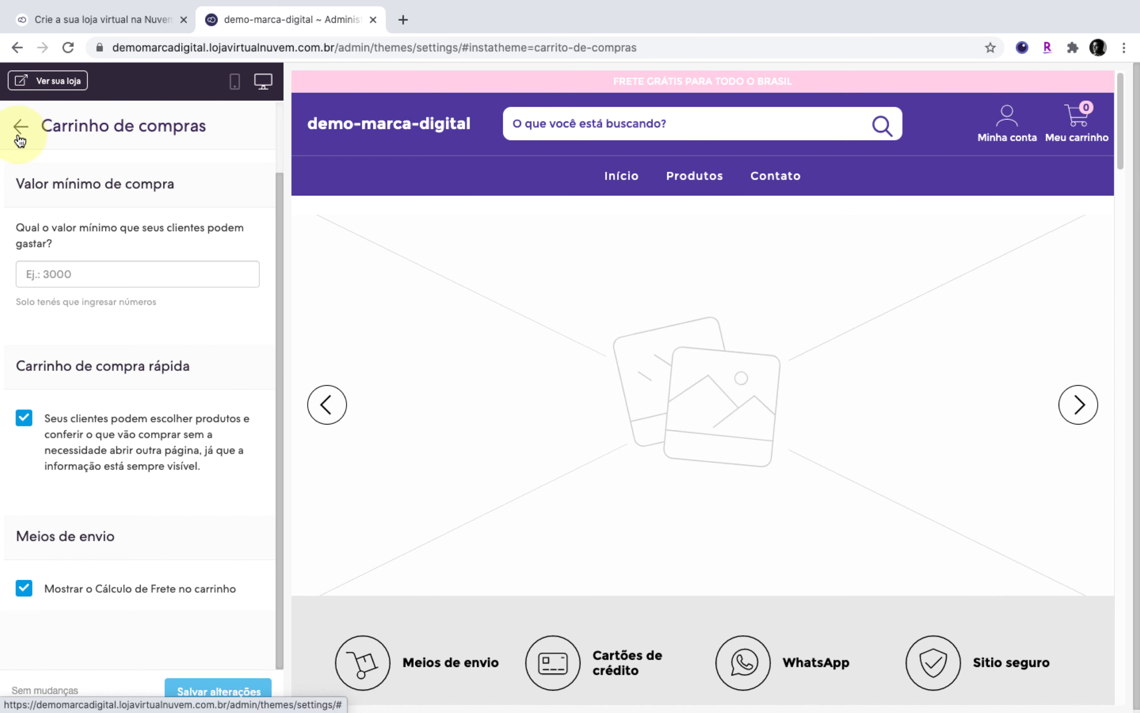
left_click(21, 129)
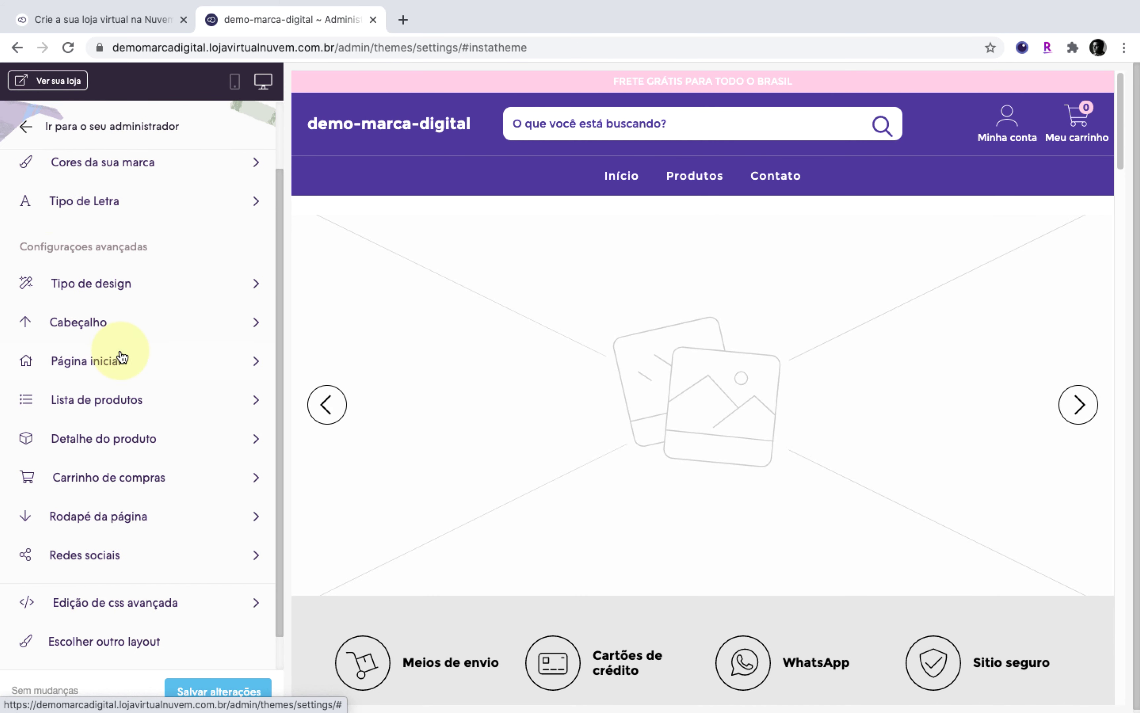
Review the footer settings (Rodapé da página), including the menu and contact data sections, and return to the layout settings.
left_click(130, 531)
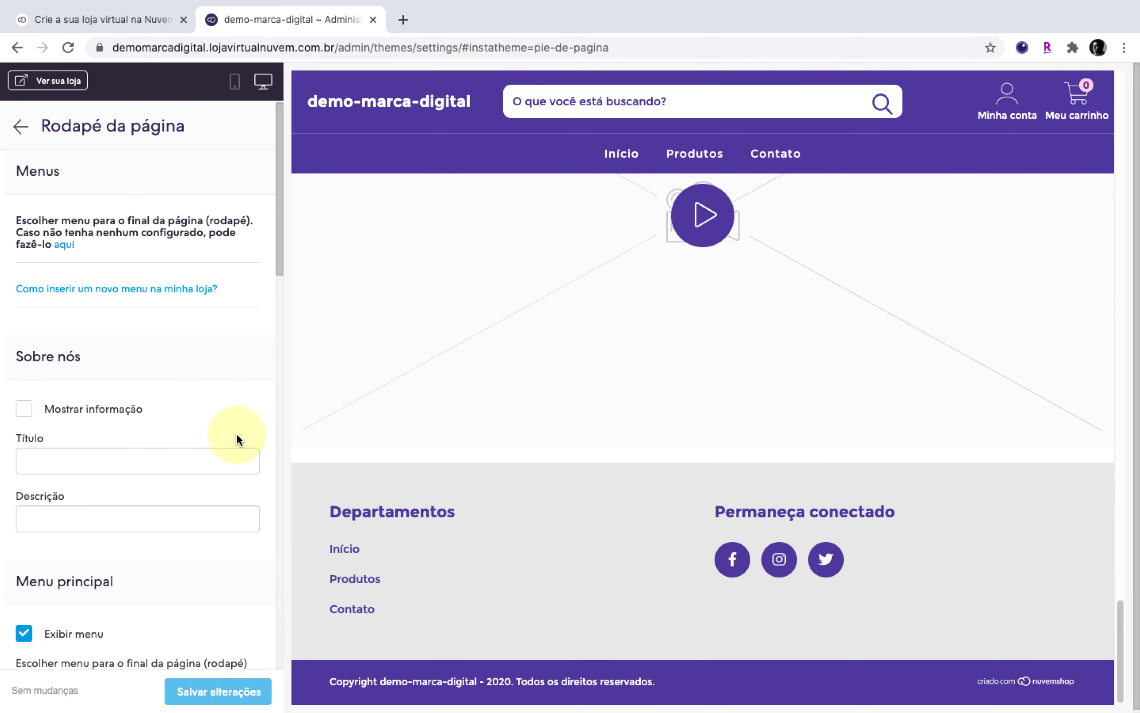
scroll(25, 288, "down", 6)
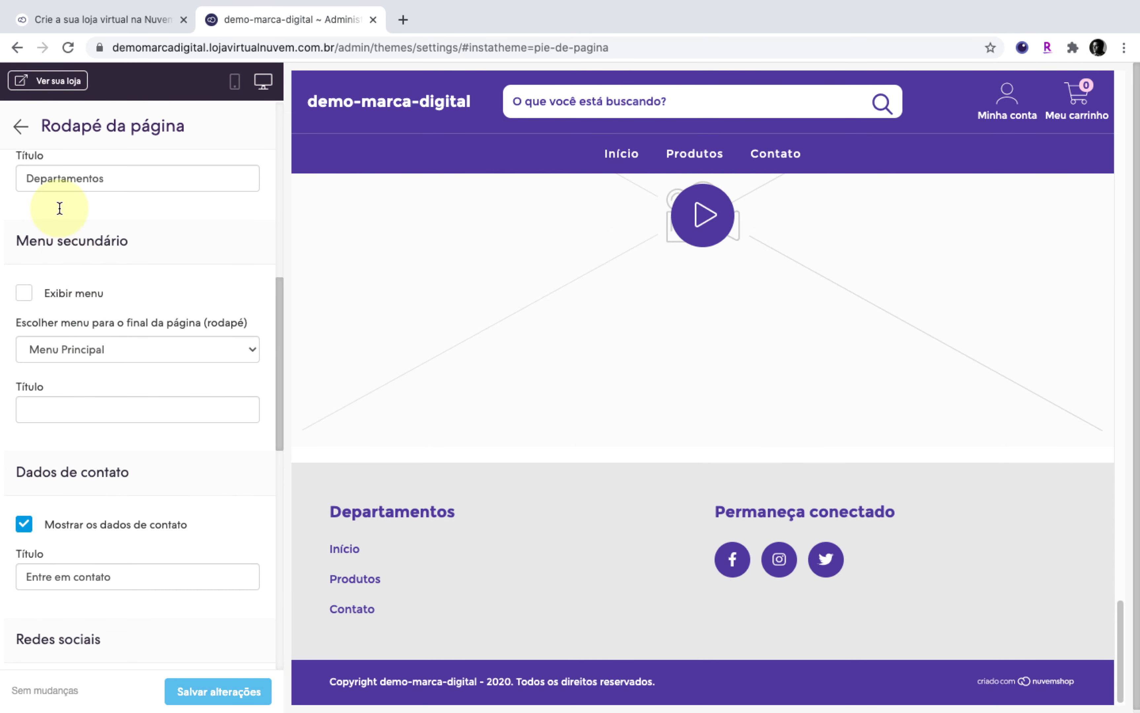
left_click(21, 127)
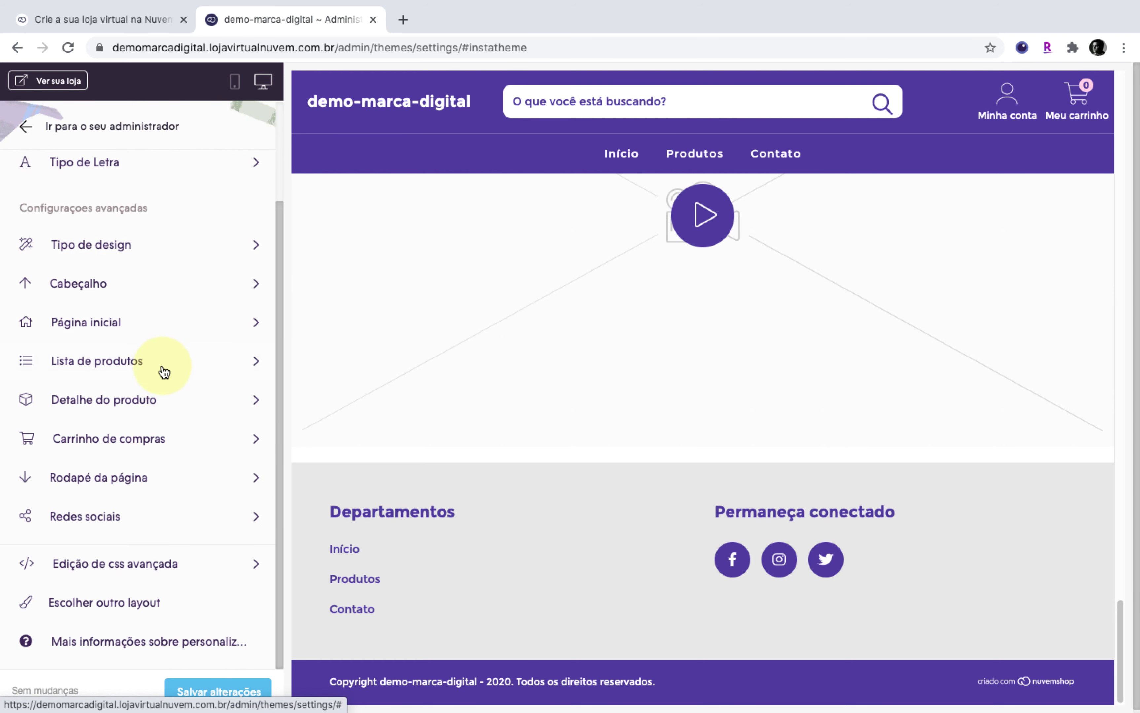
Review the Instagram and Facebook options in the social network settings (Redes sociais), and return to the layout settings.
left_click(138, 535)
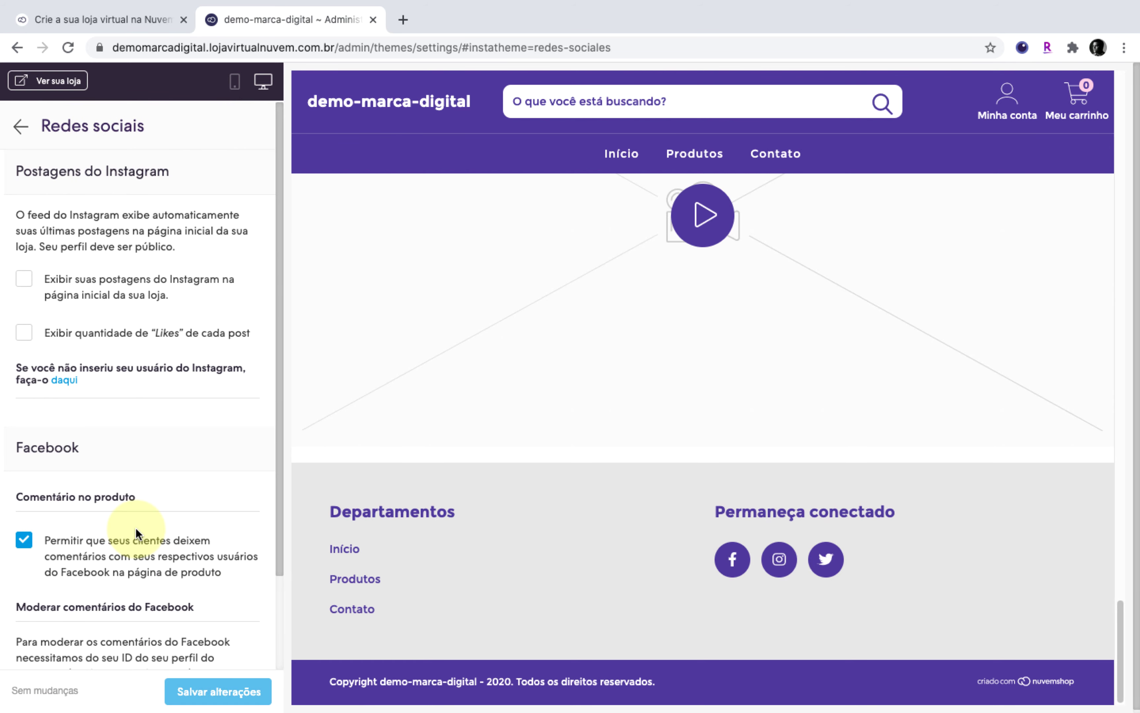
scroll(130, 481, "down", 3)
scroll(112, 395, "up", 3)
left_click(21, 137)
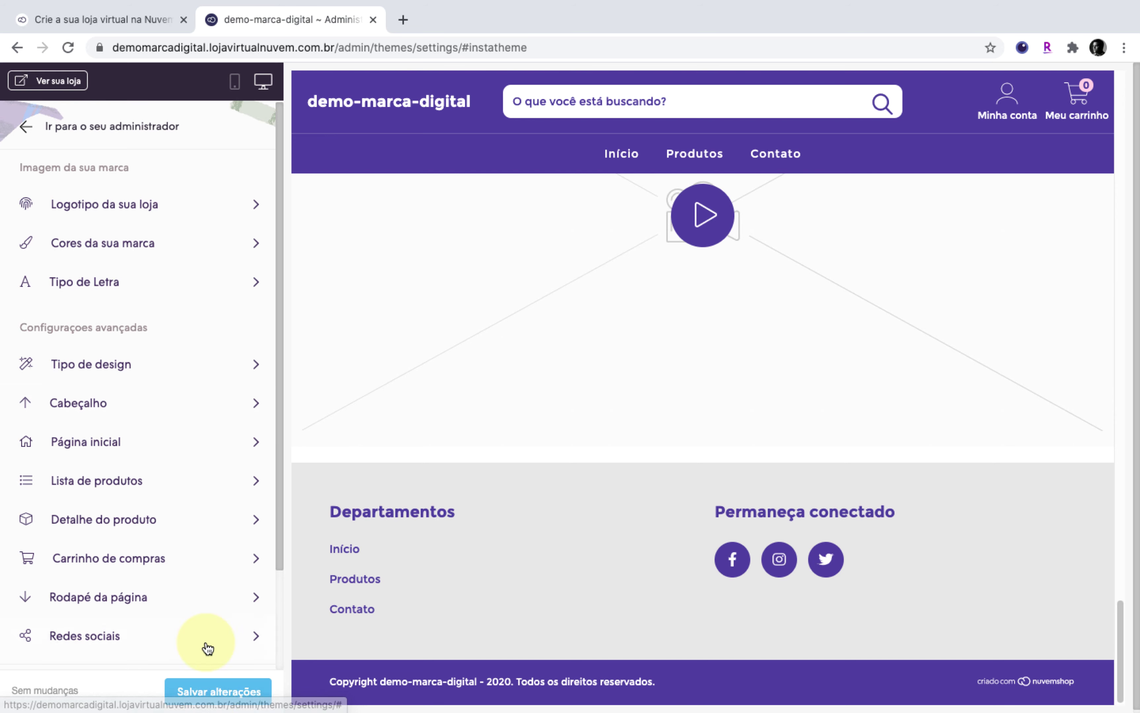
View the published store in its own browser tab and return to the layout settings.
left_click(59, 82)
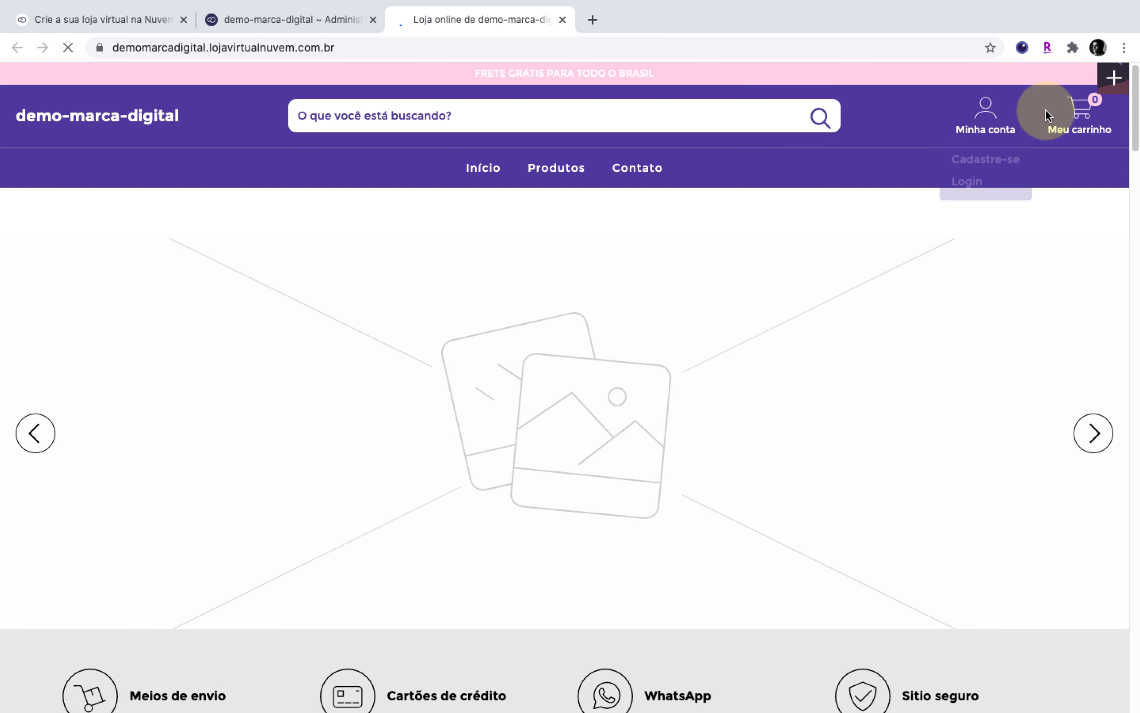
mouse_move(1136, 115)
left_mouse_down()
mouse_move(1137, 294)
mouse_move(1136, 116)
left_mouse_up()
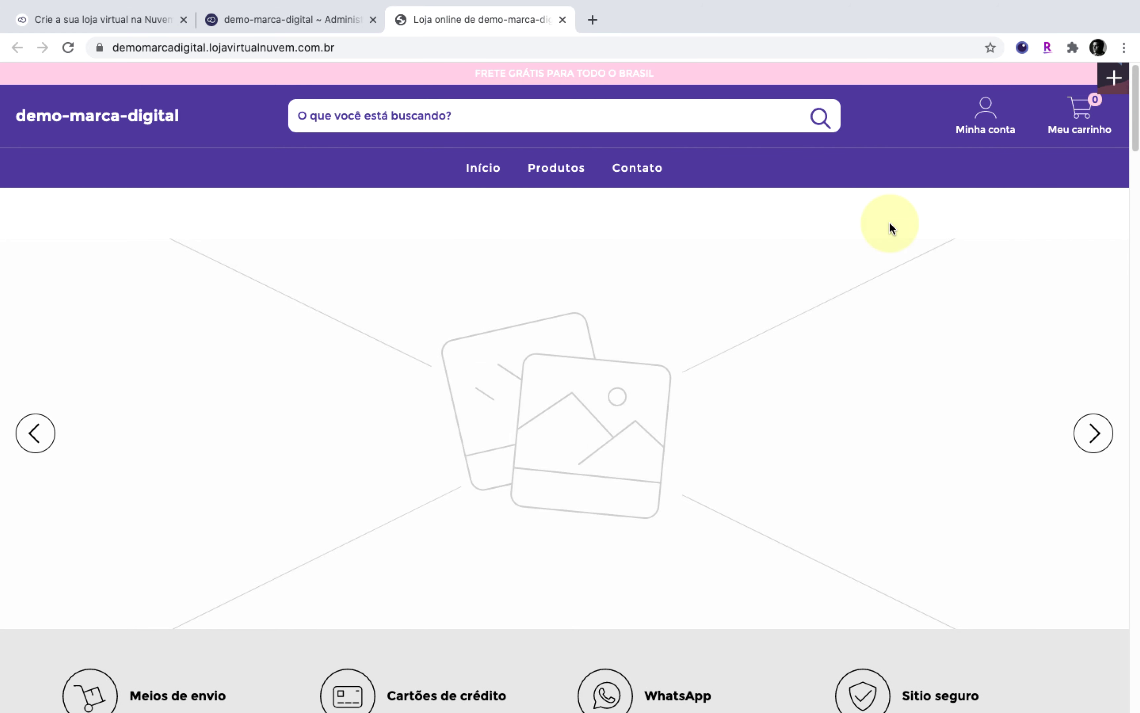
mouse_move(707, 382)
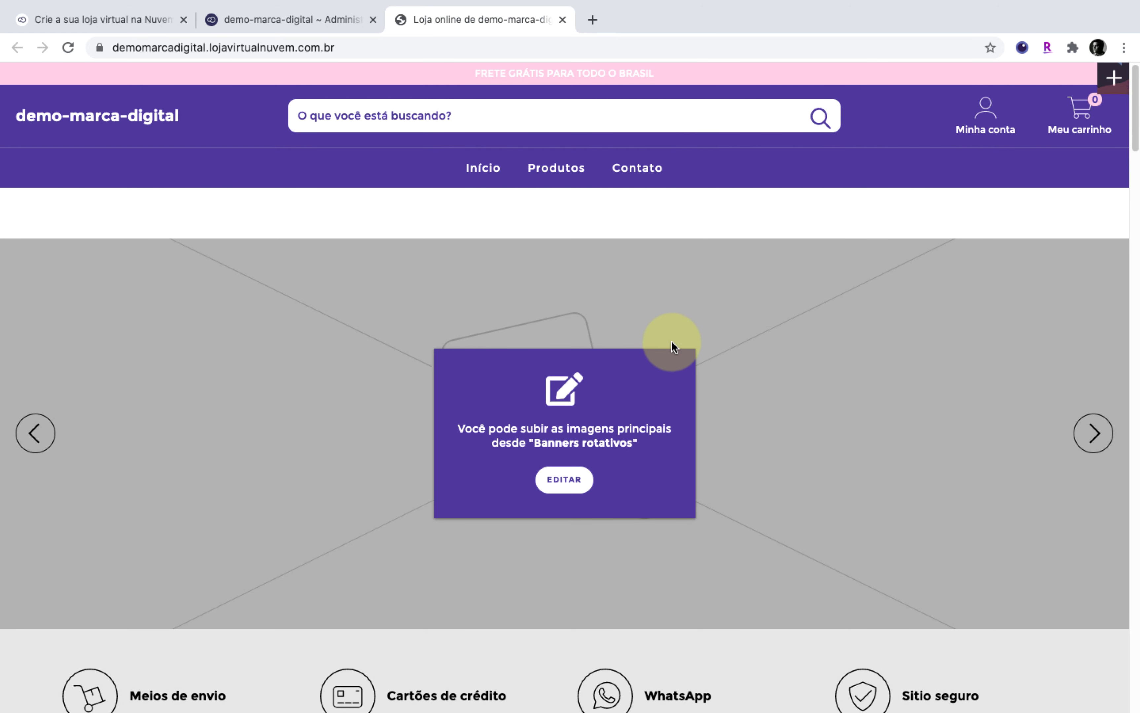
key("ctrl+shift+Tab")
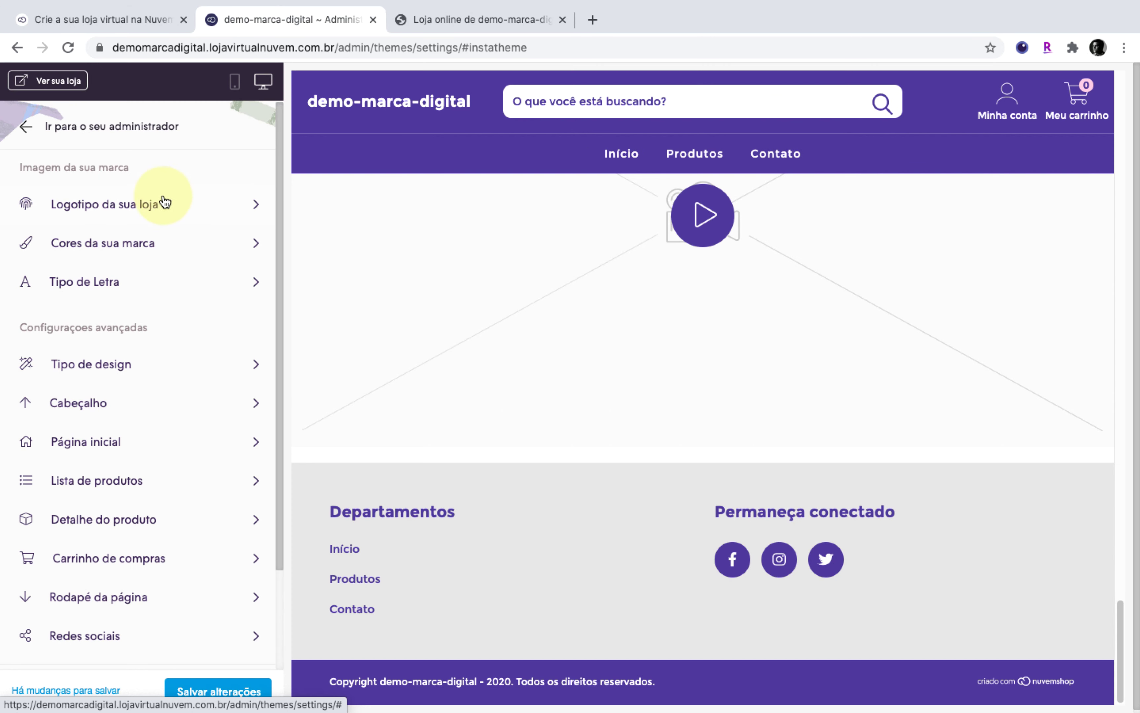
Upload logo.png from Downloads as the store logo, trying the background transparency option, and return to the layout settings.
left_click(86, 208)
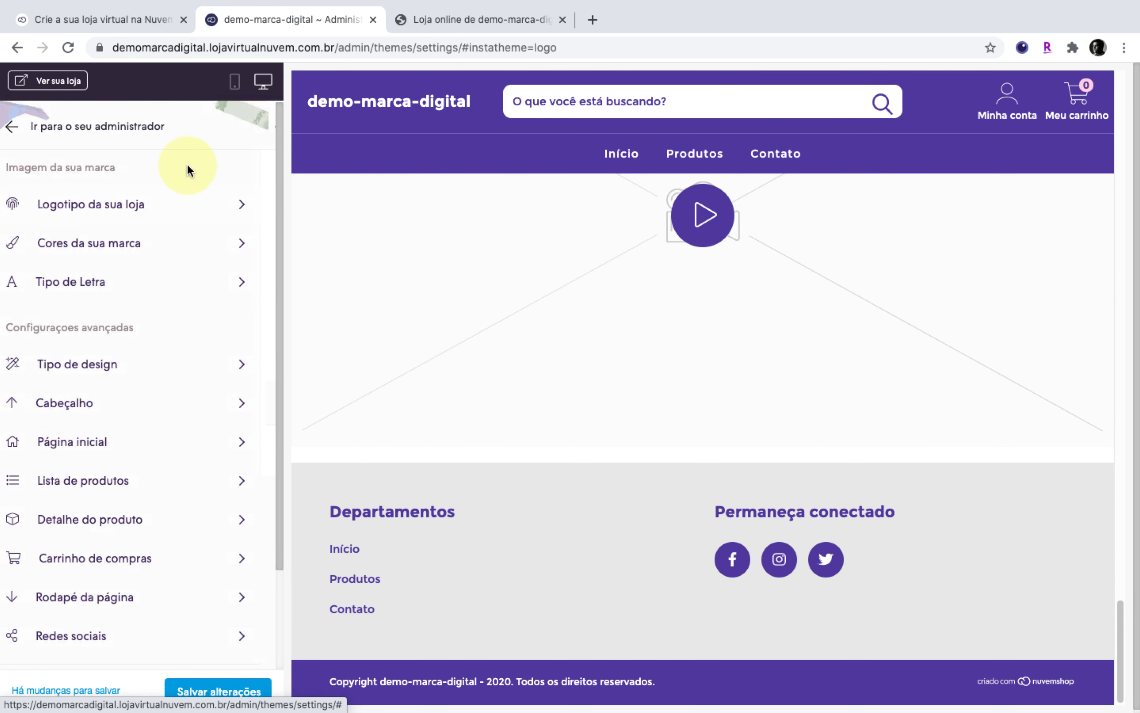
left_click(141, 228)
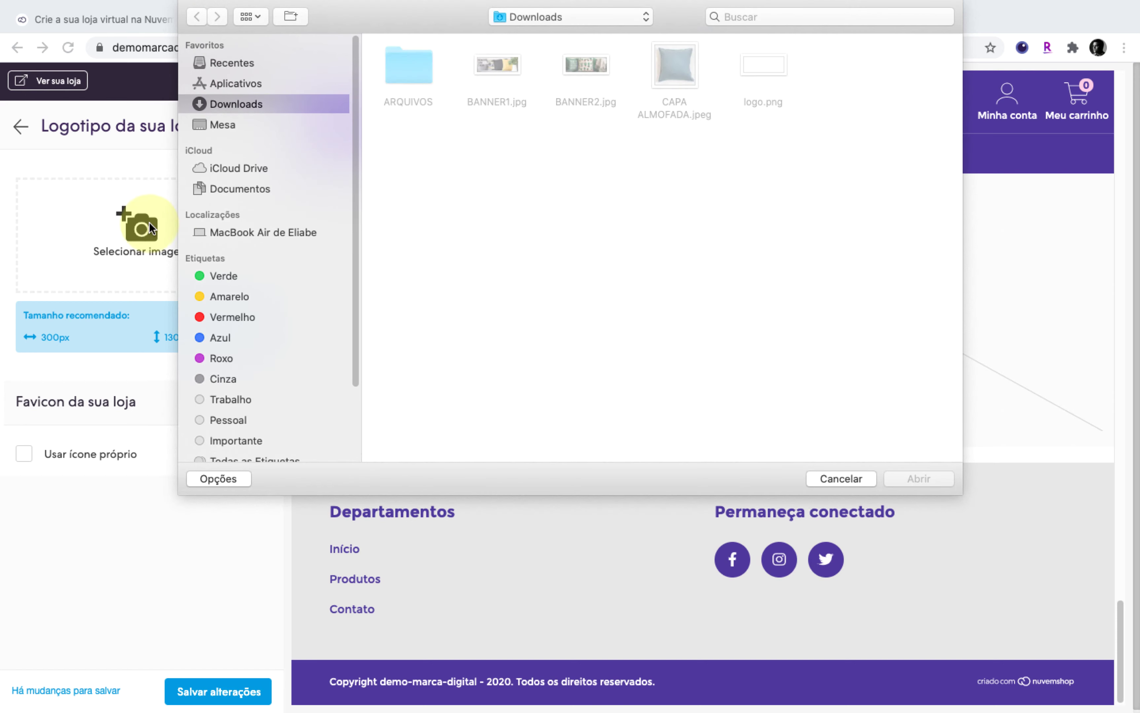
double_click(763, 65)
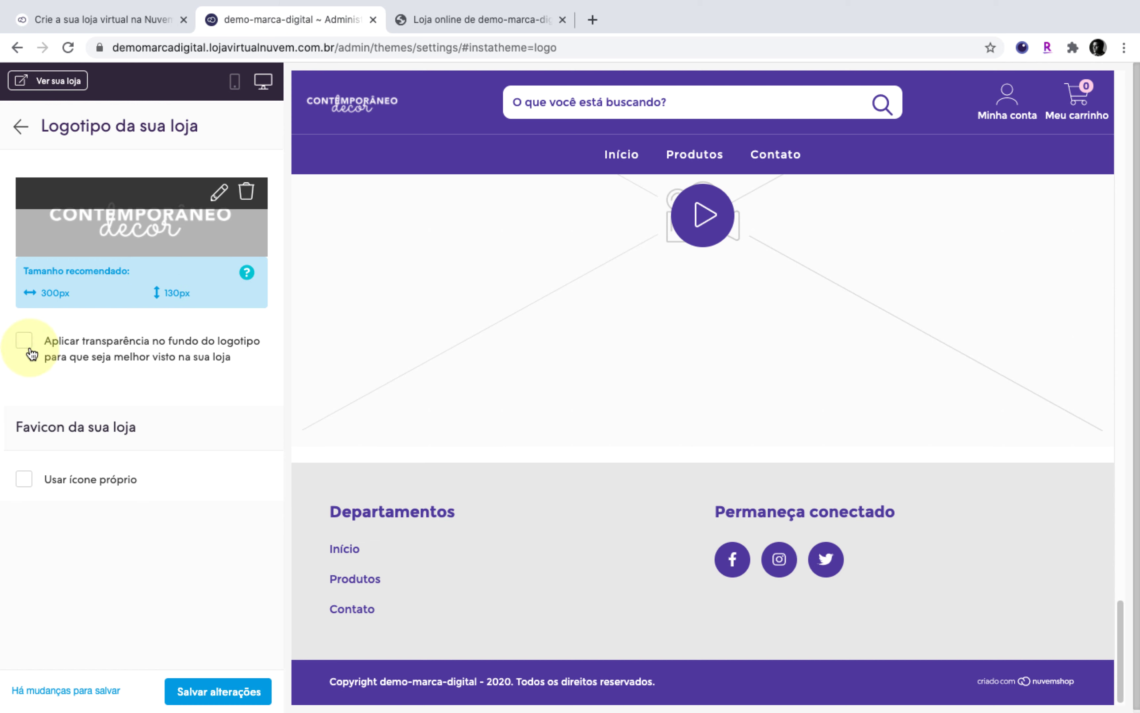
left_click(25, 341)
left_click(29, 345)
left_click(23, 126)
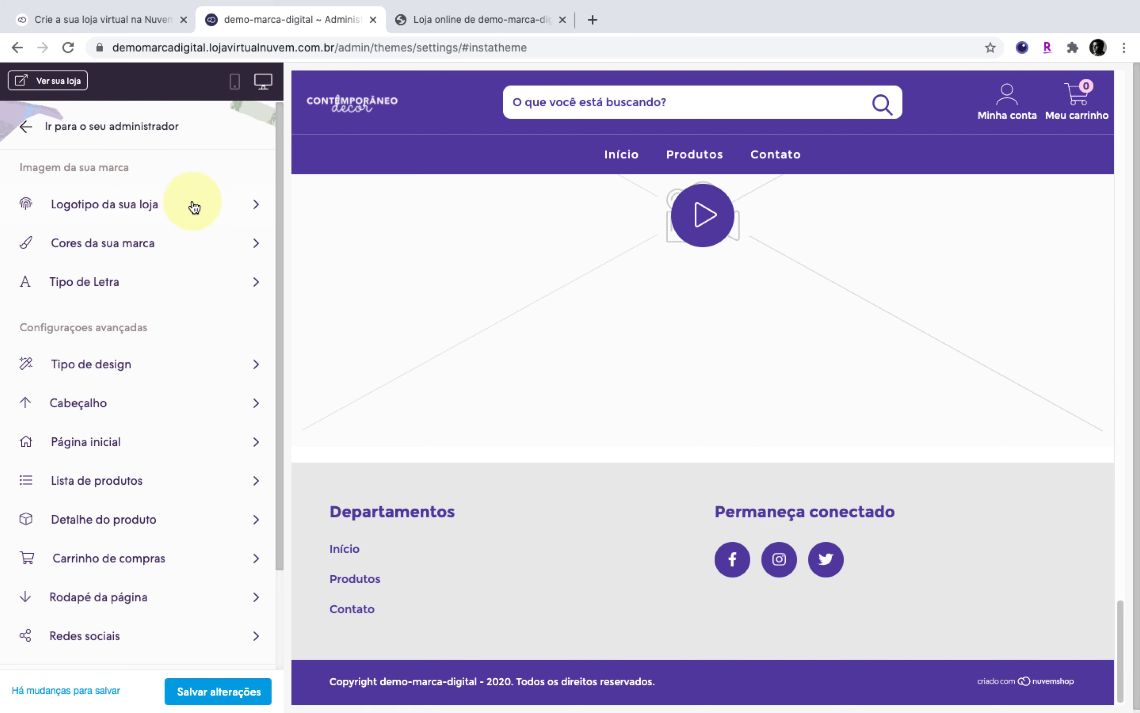
Upload BANNER1.jpg and BANNER2.jpg from Downloads as the home page's rotating banners (Banners rotativos).
mouse_move(519, 251)
scroll(610, 276, "up", 5)
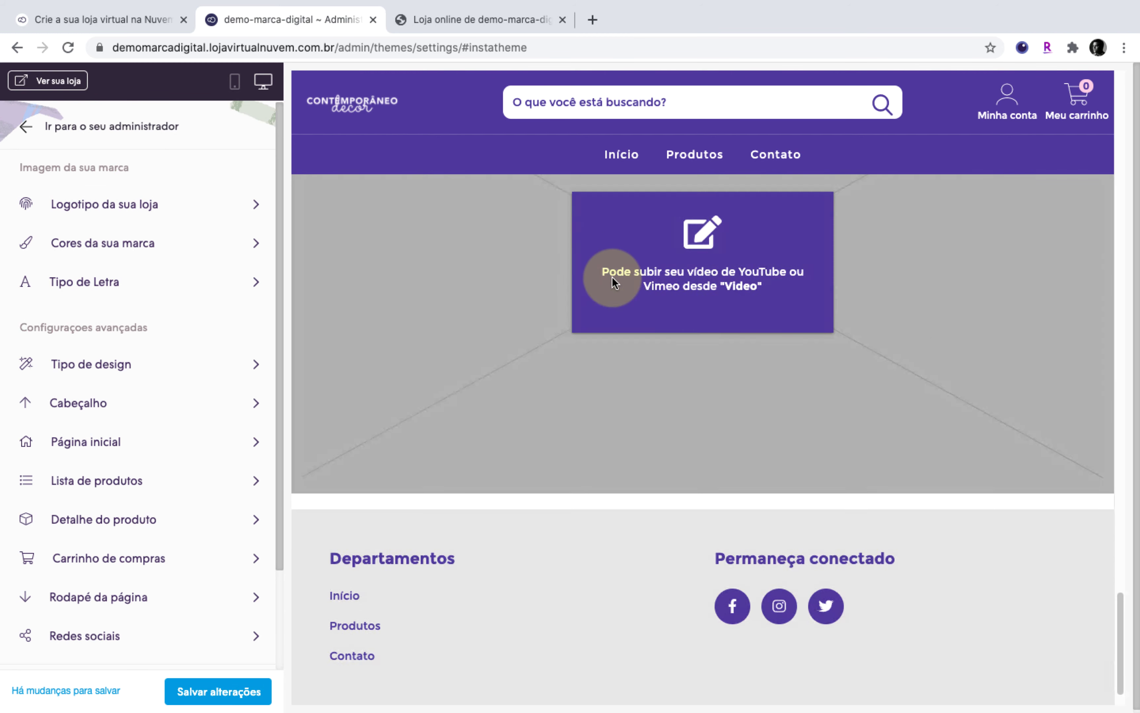
scroll(811, 360, "up", 5)
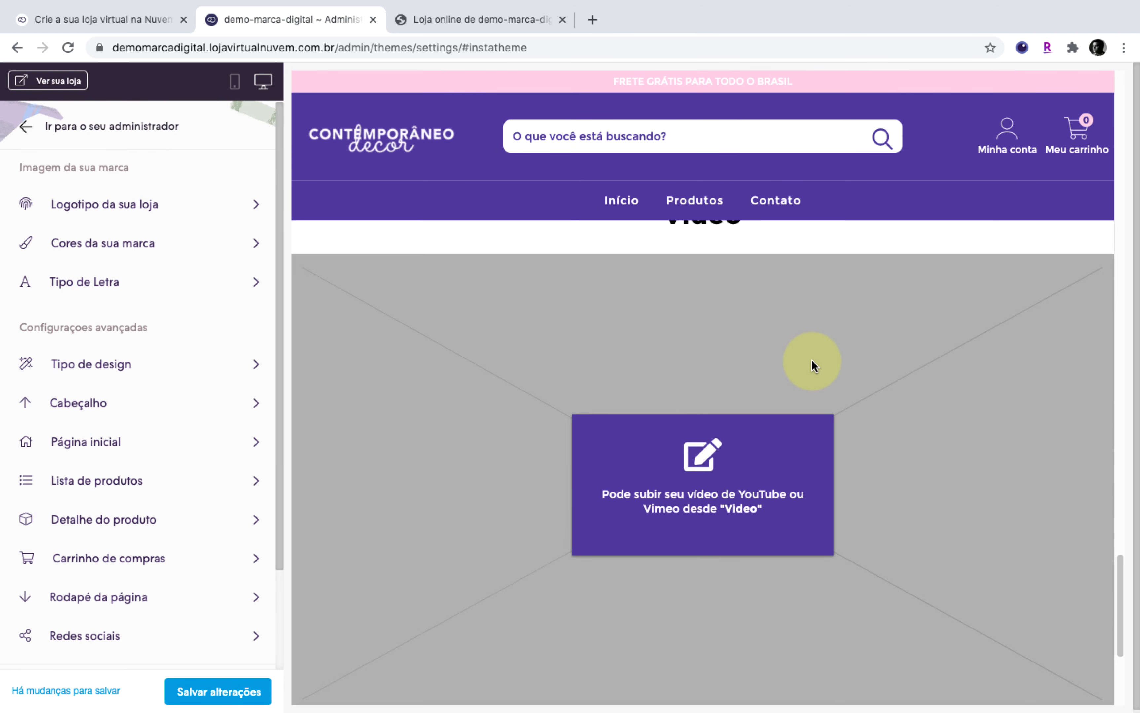
scroll(782, 324, "up", 10)
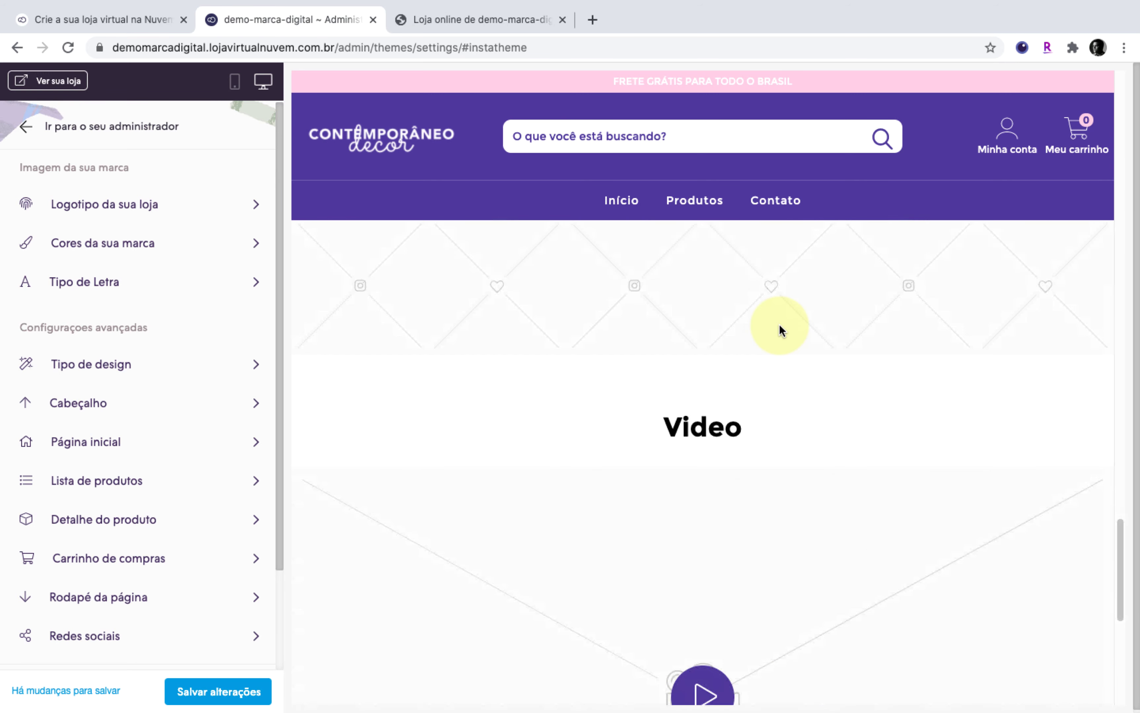
mouse_move(772, 356)
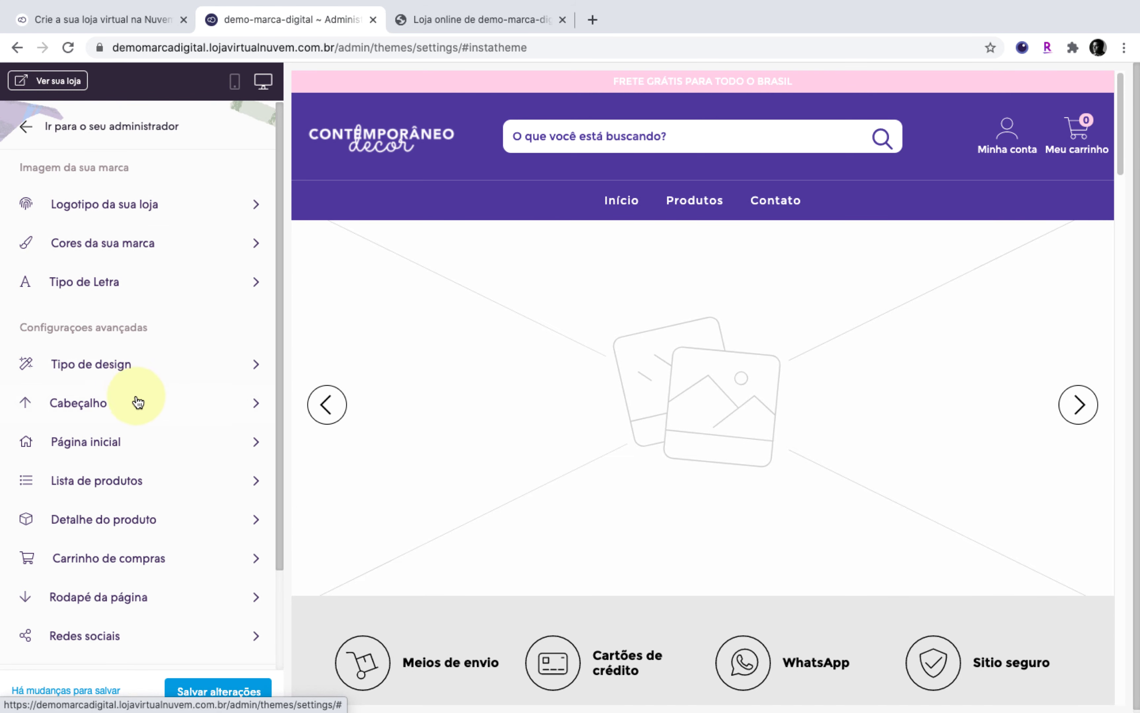
left_click(129, 442)
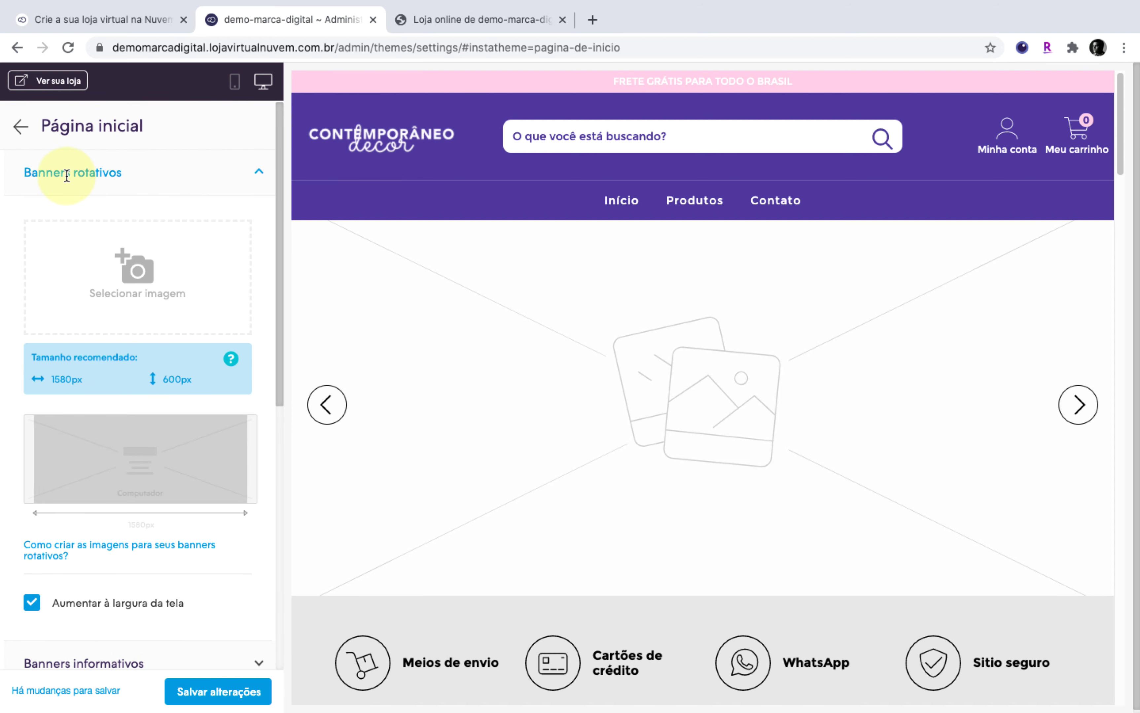
left_click(213, 173)
left_click(255, 173)
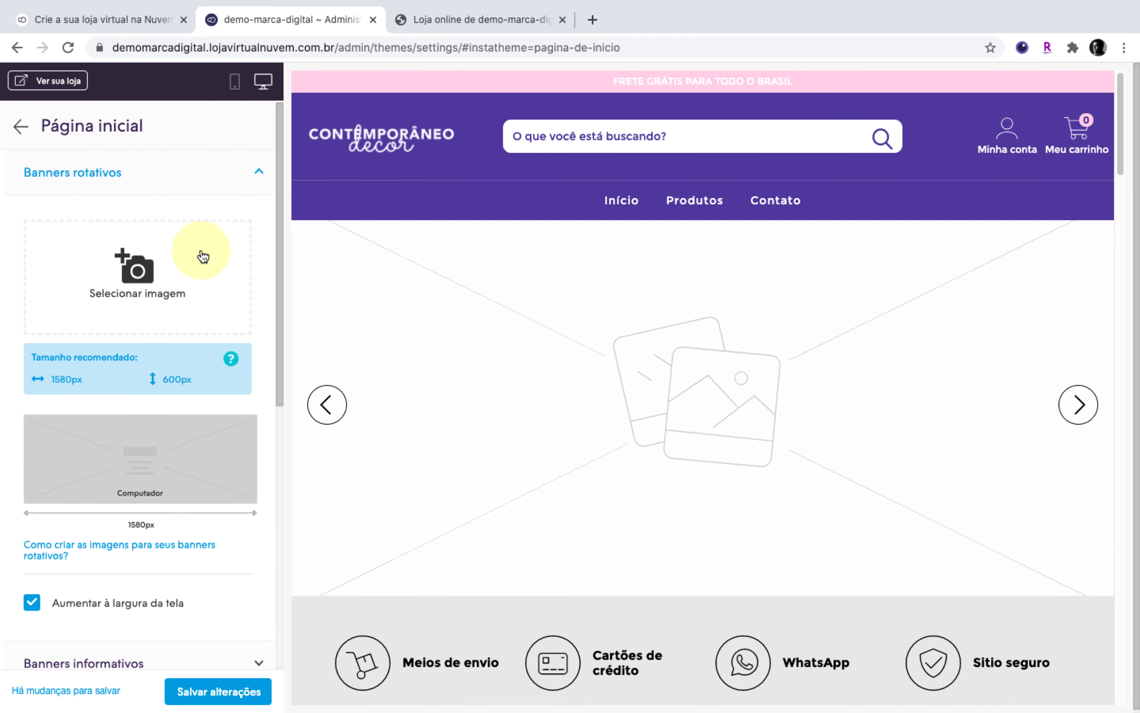
left_click(137, 274)
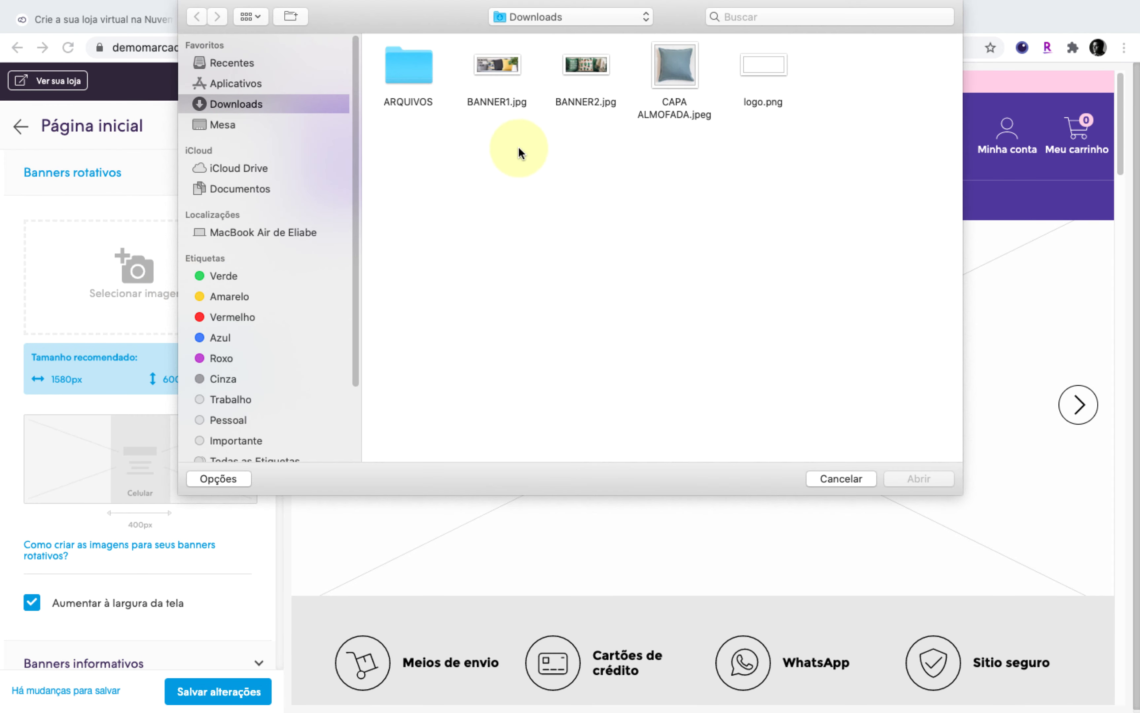
left_click_drag(608, 137, 481, 43)
key("Return")
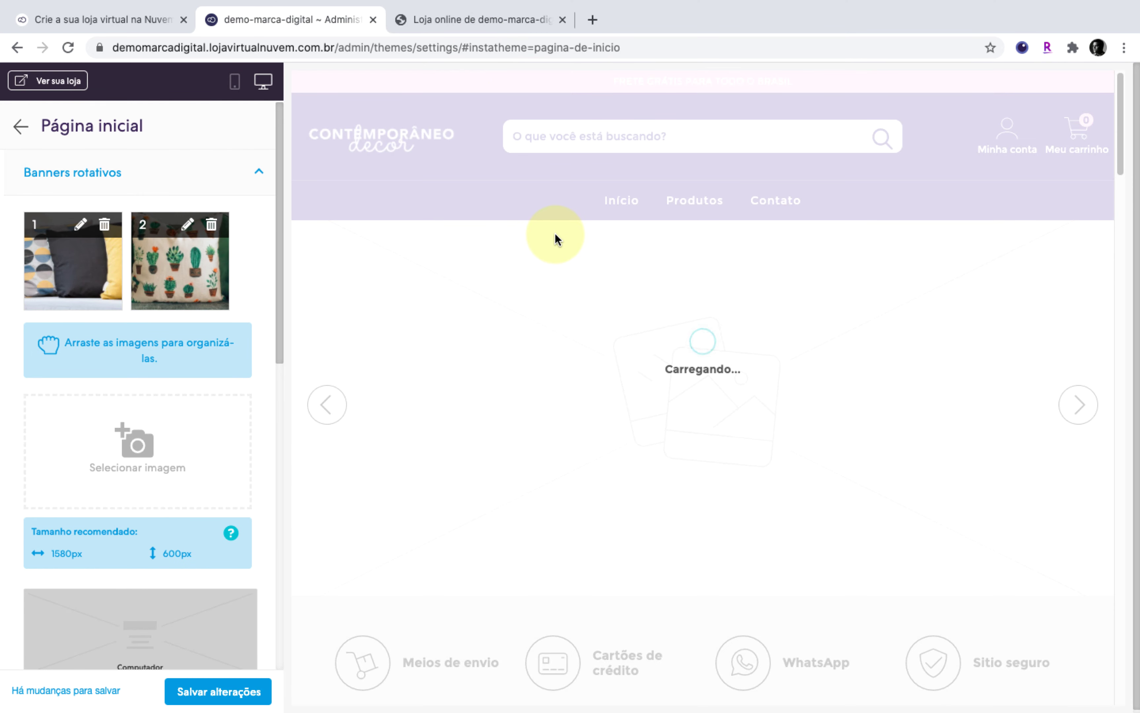
Review the rotating banner settings and save the layout changes.
scroll(139, 282, "down", 5)
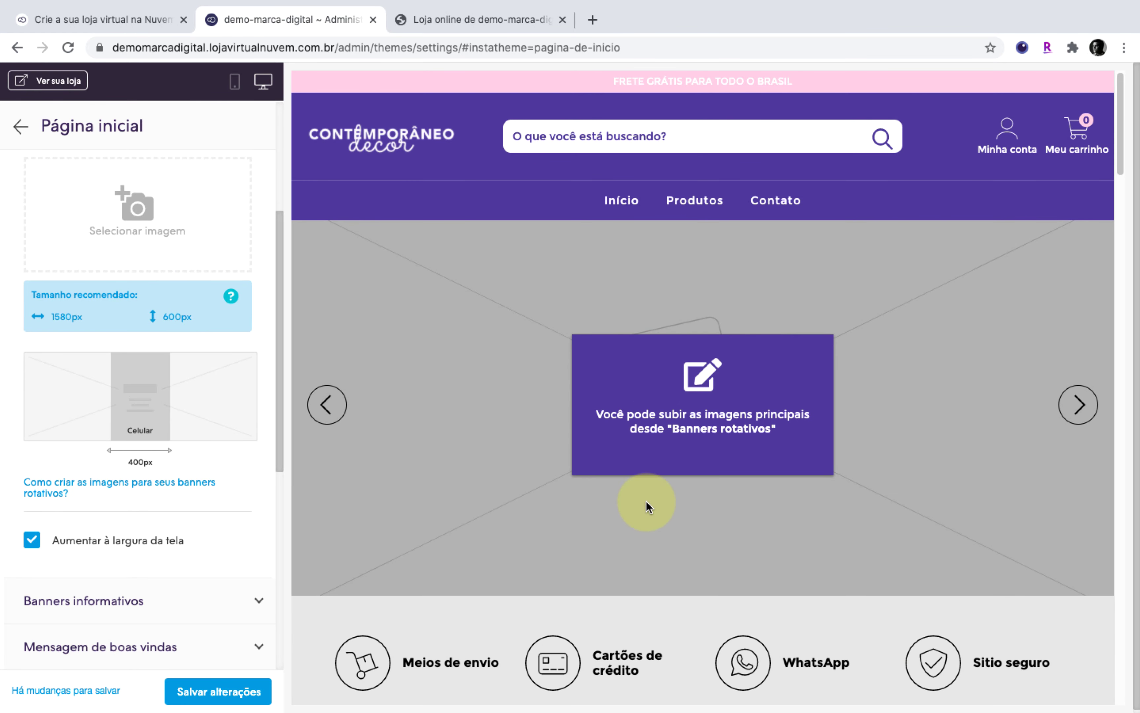
scroll(136, 433, "up", 5)
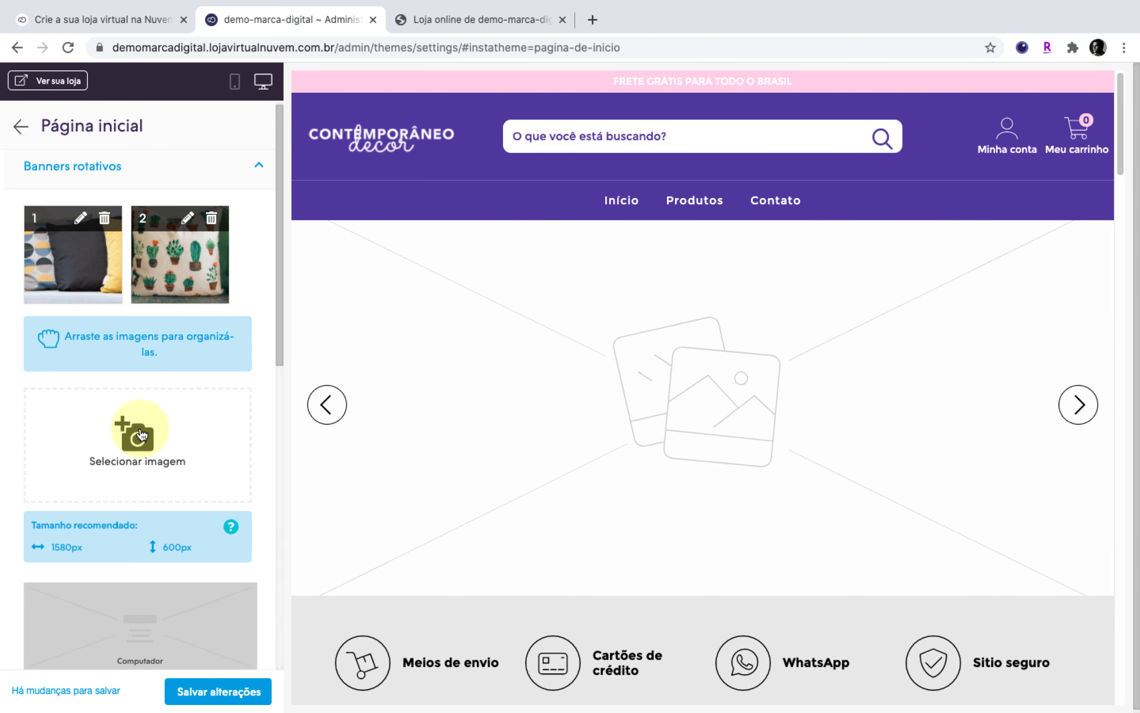
left_click(205, 691)
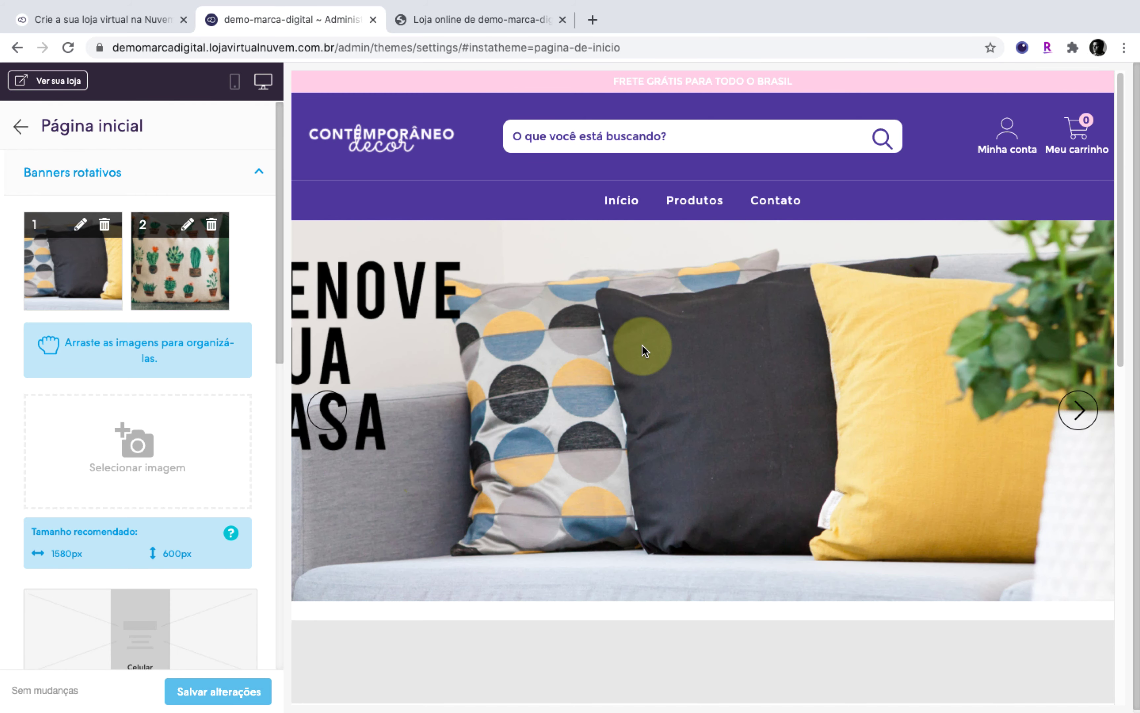
Reopen the published store, close its outdated tab, and examine the rotating banners and the home page beneath them.
left_click(52, 80)
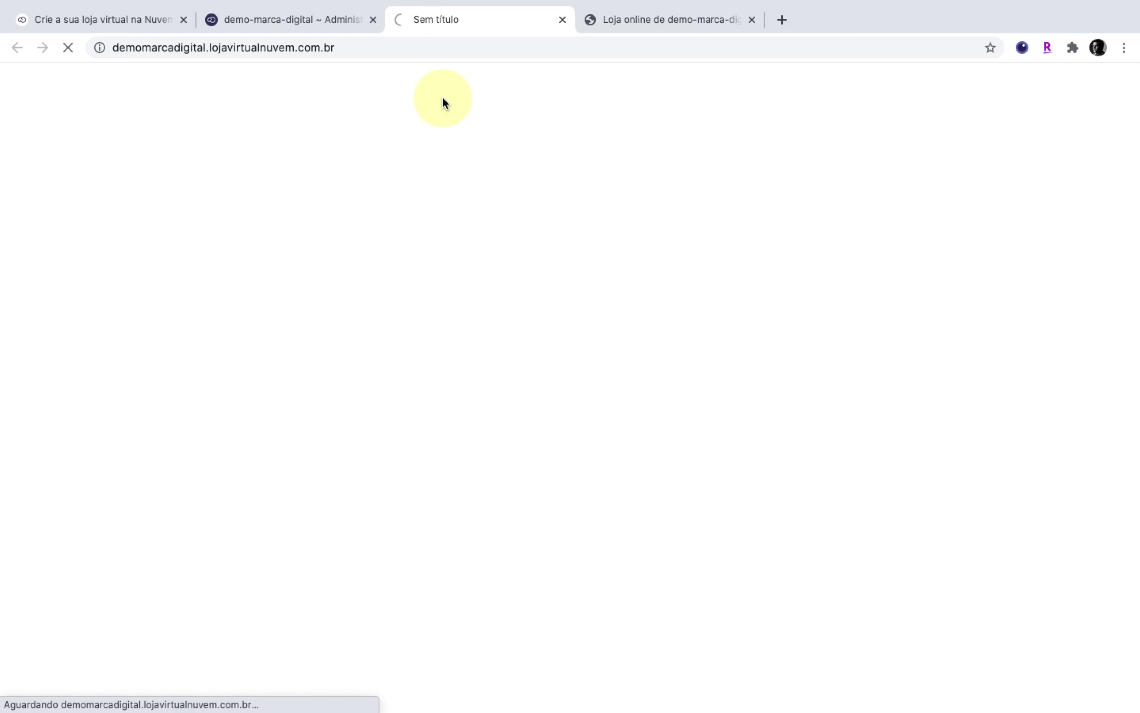
left_click(752, 21)
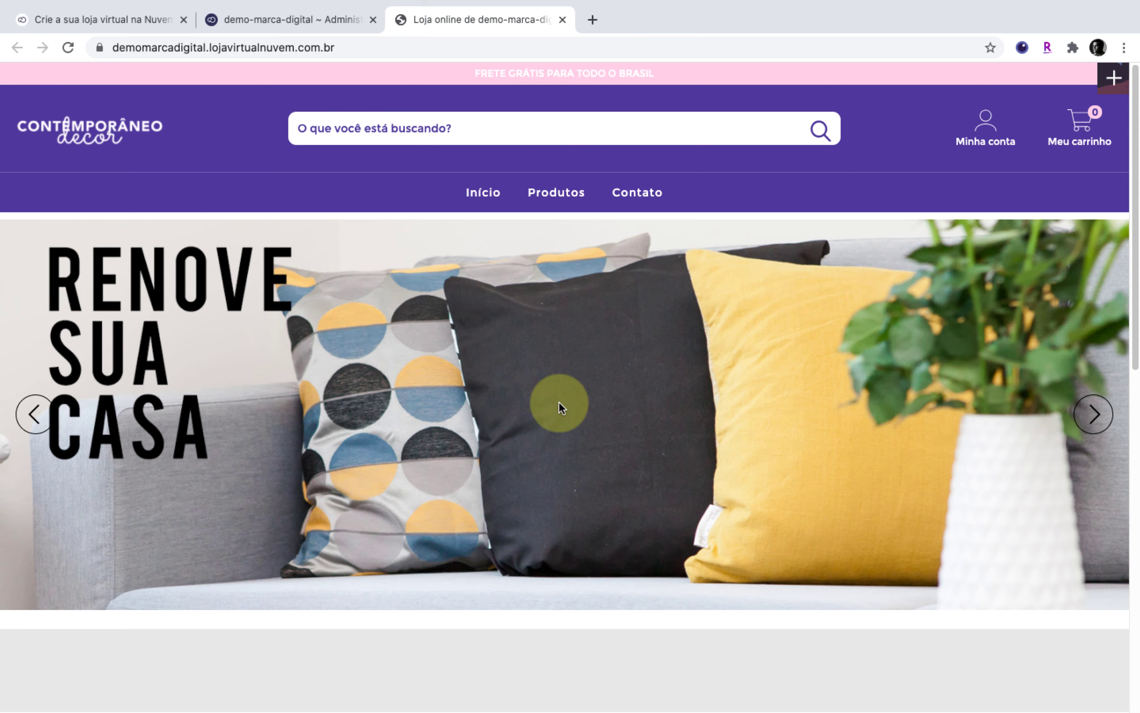
left_click(1085, 415)
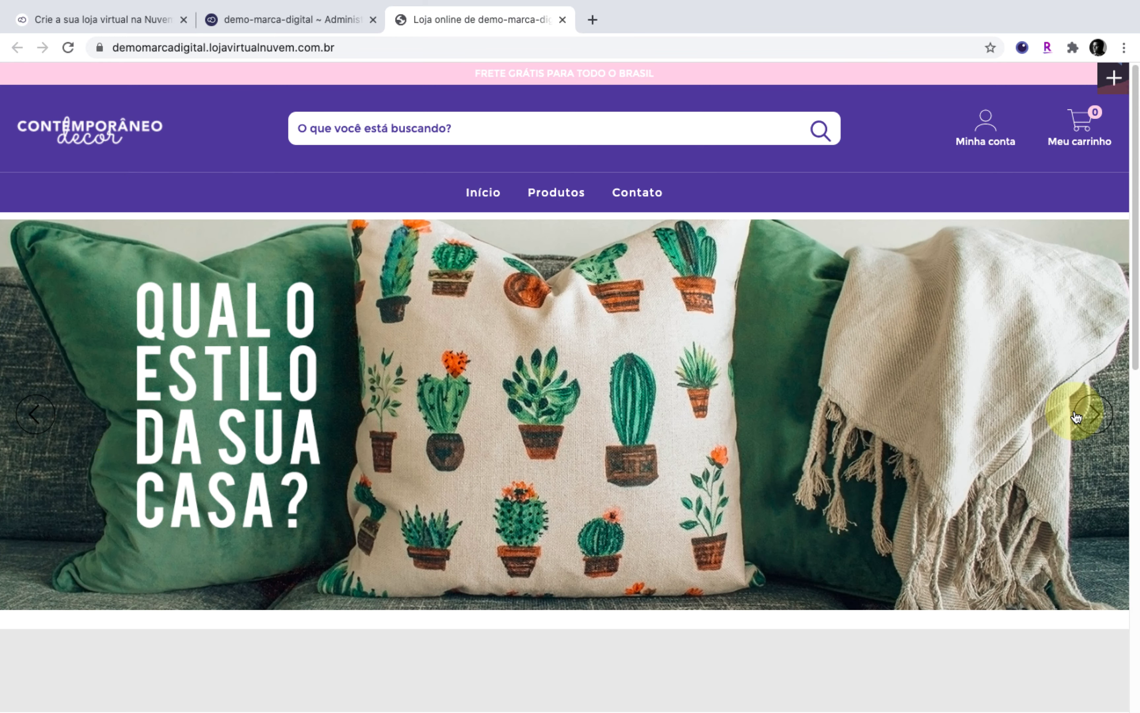
left_click(33, 414)
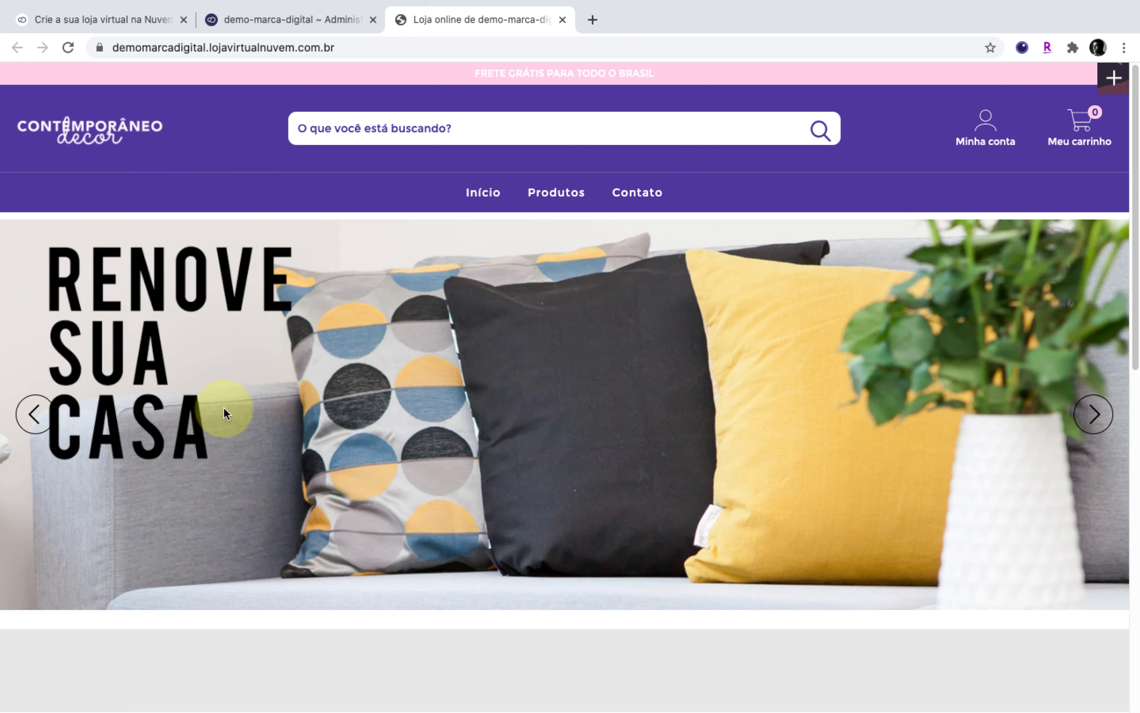
left_click(1078, 430)
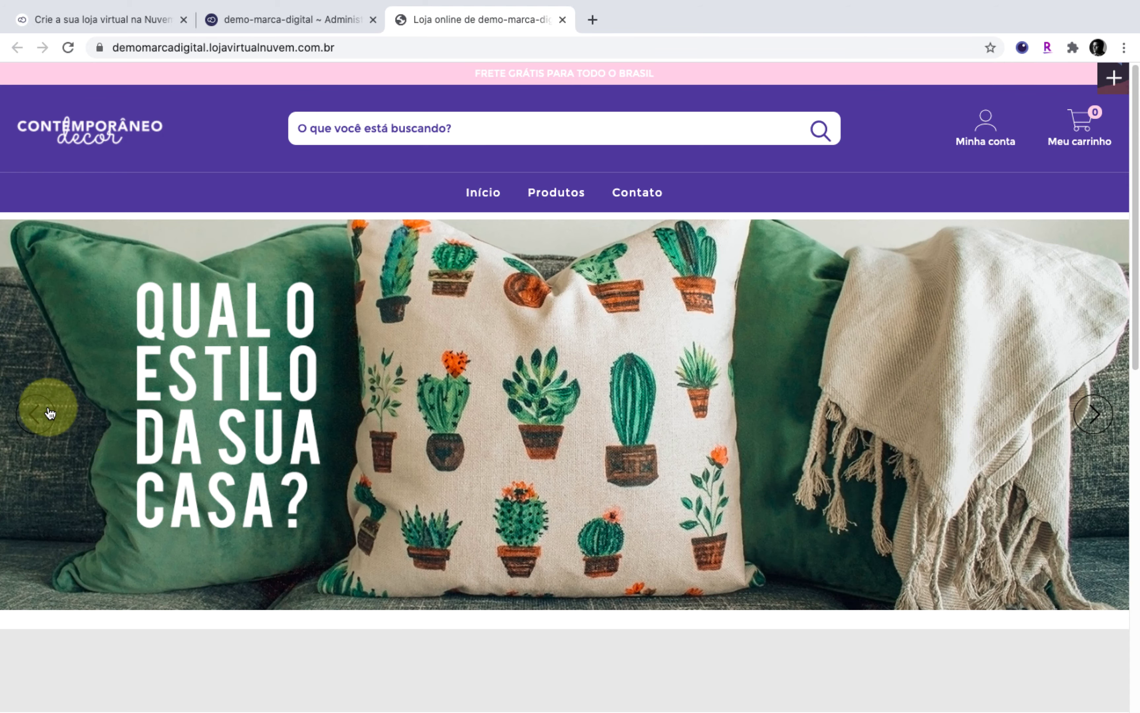
left_click(41, 414)
scroll(771, 177, "down", 3)
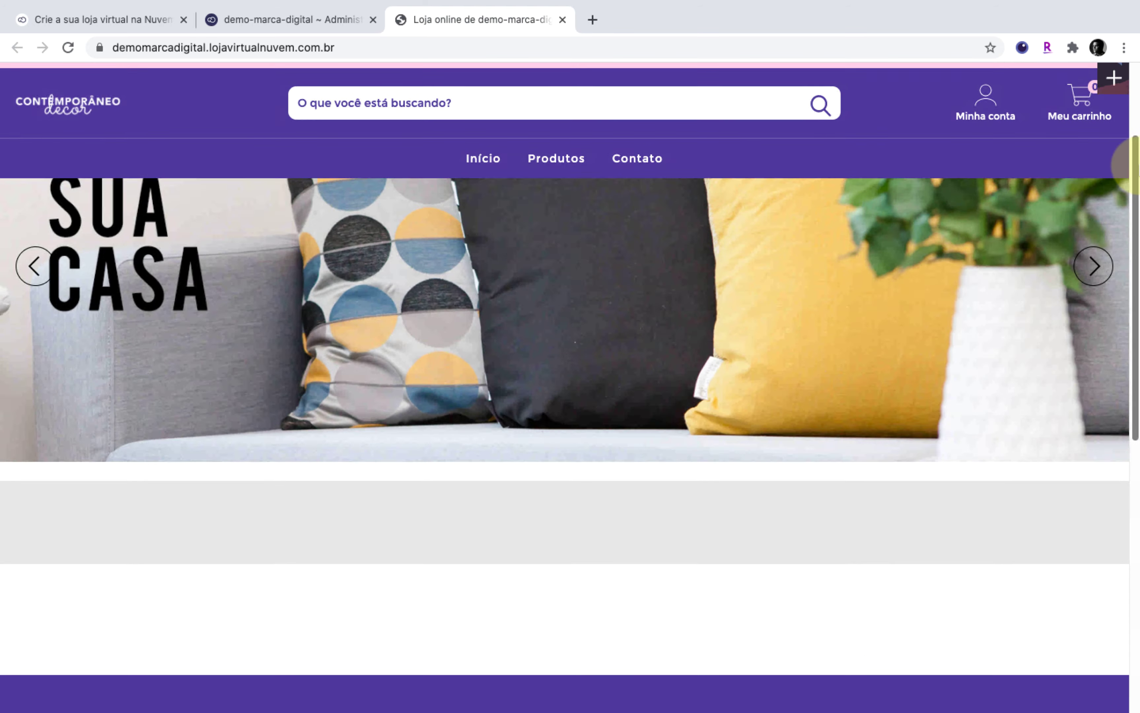
scroll(771, 177, "up", 3)
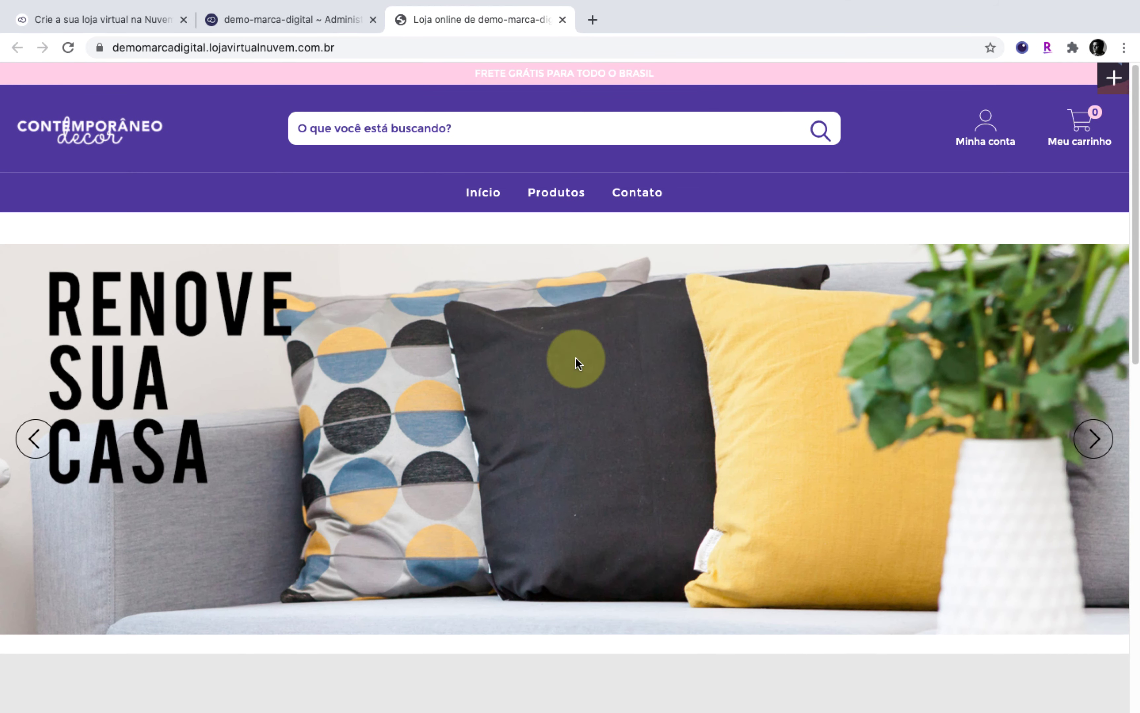
Close the Nuvemshop sign-up page and return from the layout settings to the store's administrator dashboard.
left_click(135, 21)
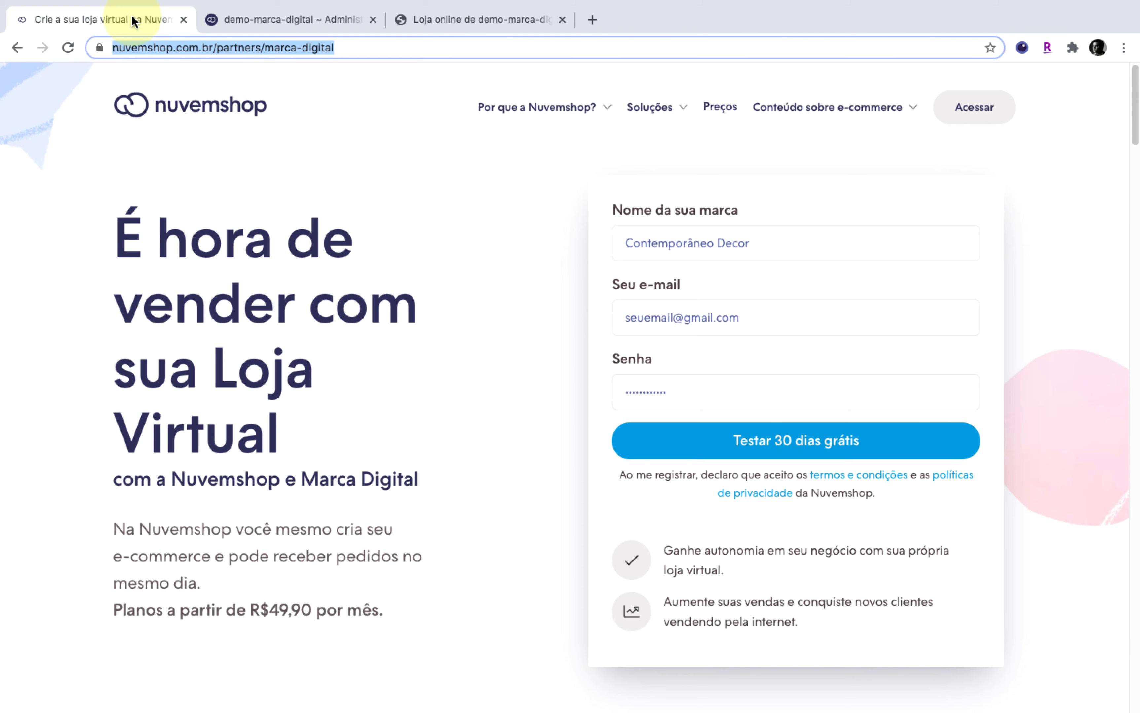
left_click(302, 18)
left_click(184, 19)
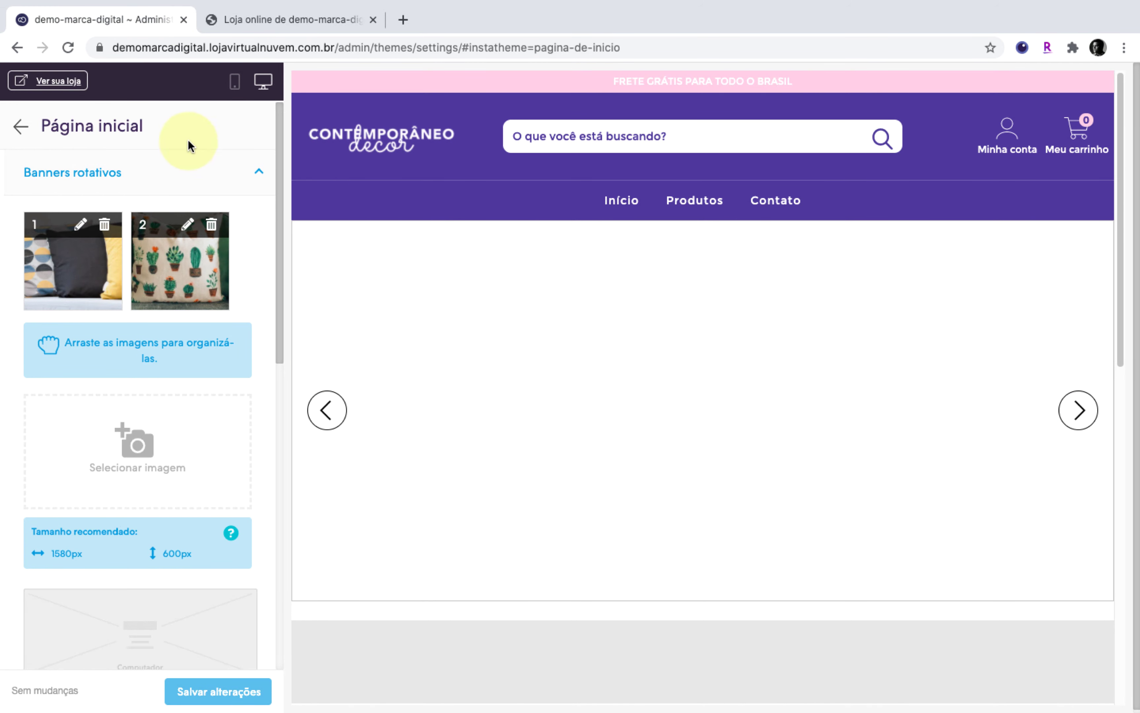
left_click(20, 139)
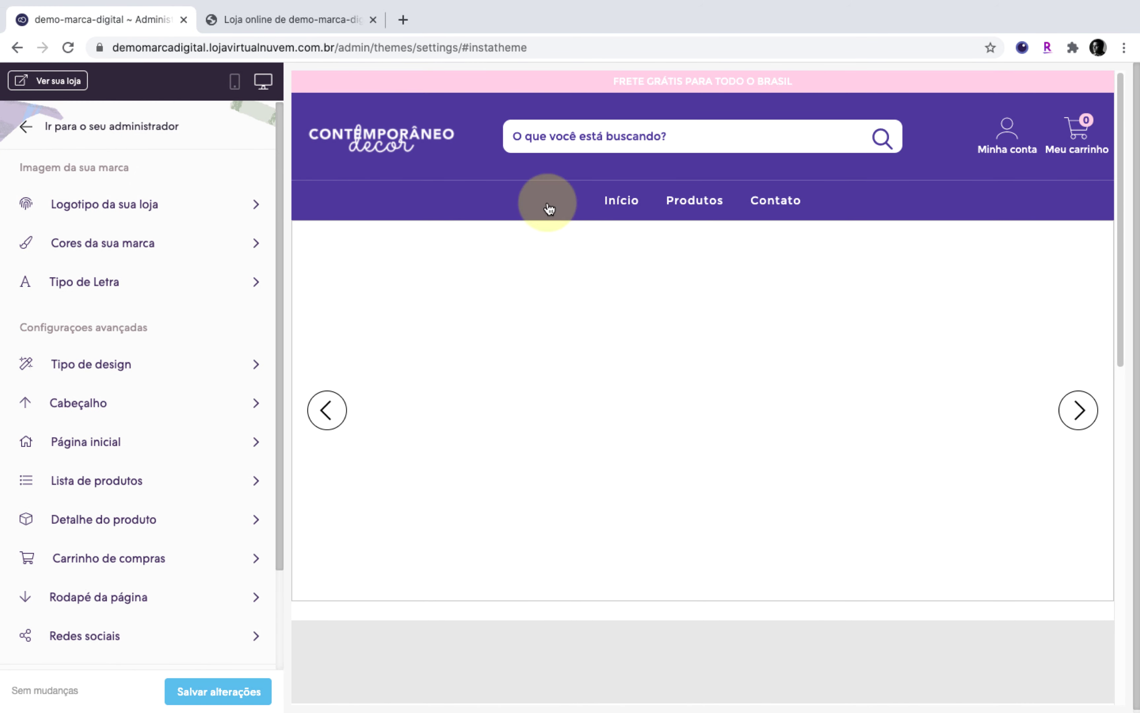
left_click(43, 125)
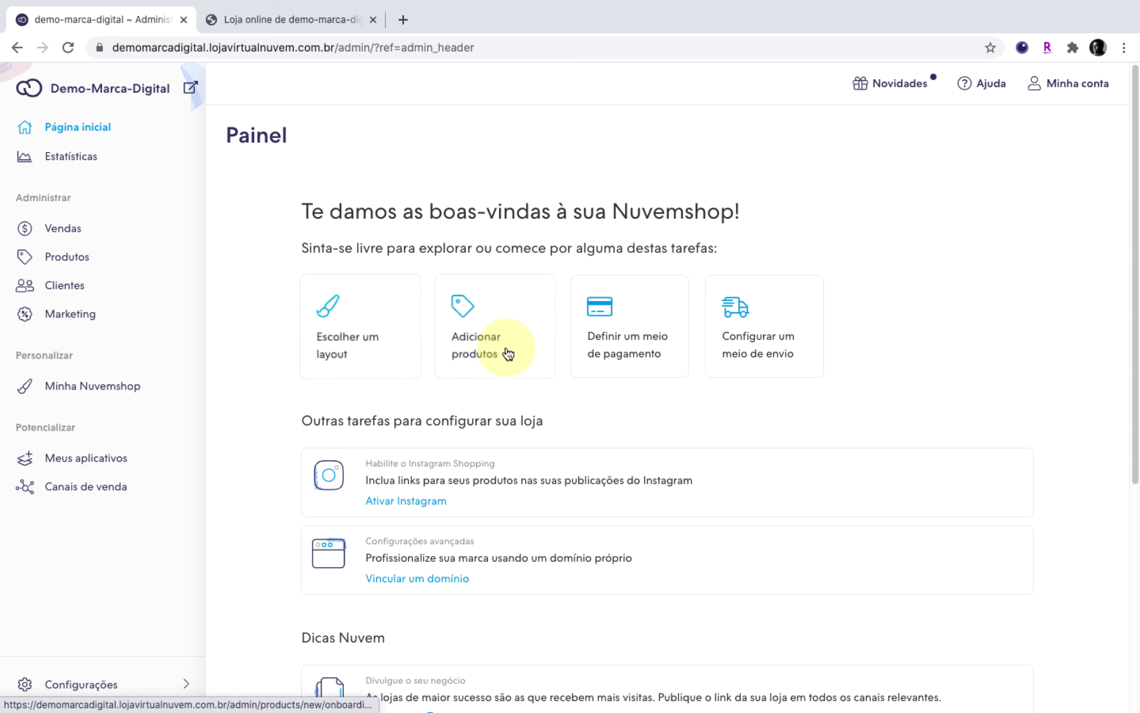
Start a new product named "Capa almofada linho natural" and upload CAPA ALMOFADA.jpeg from Downloads as its photo.
left_click(474, 345)
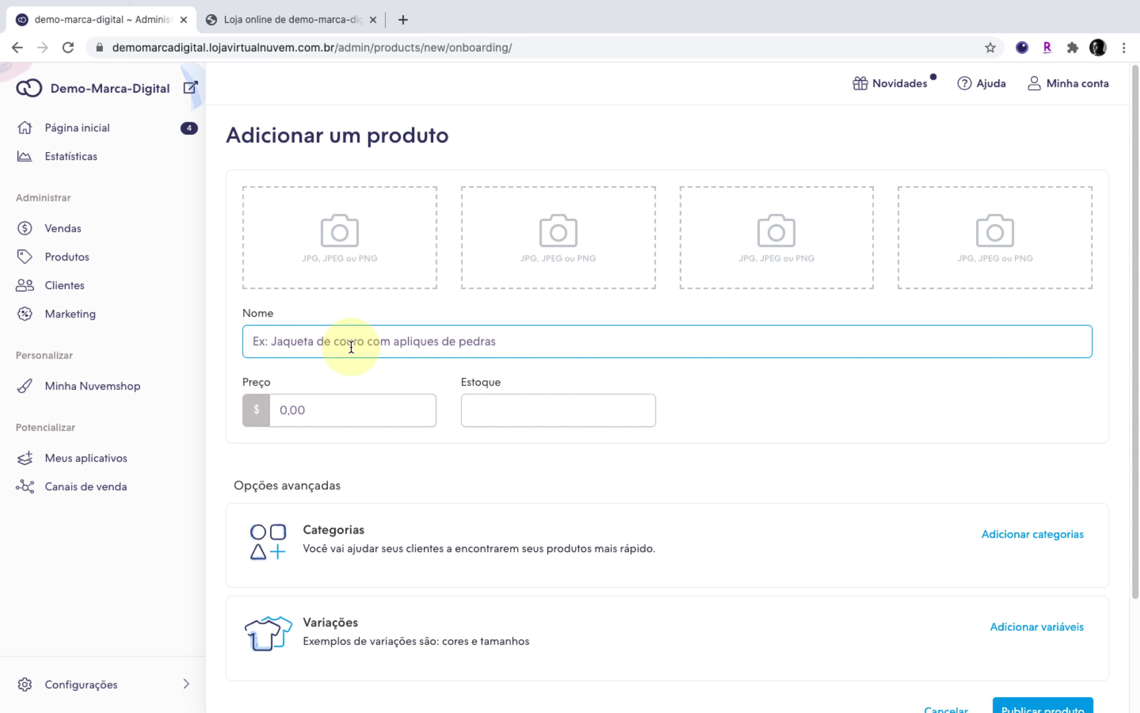
type("Capa almofada linho natural")
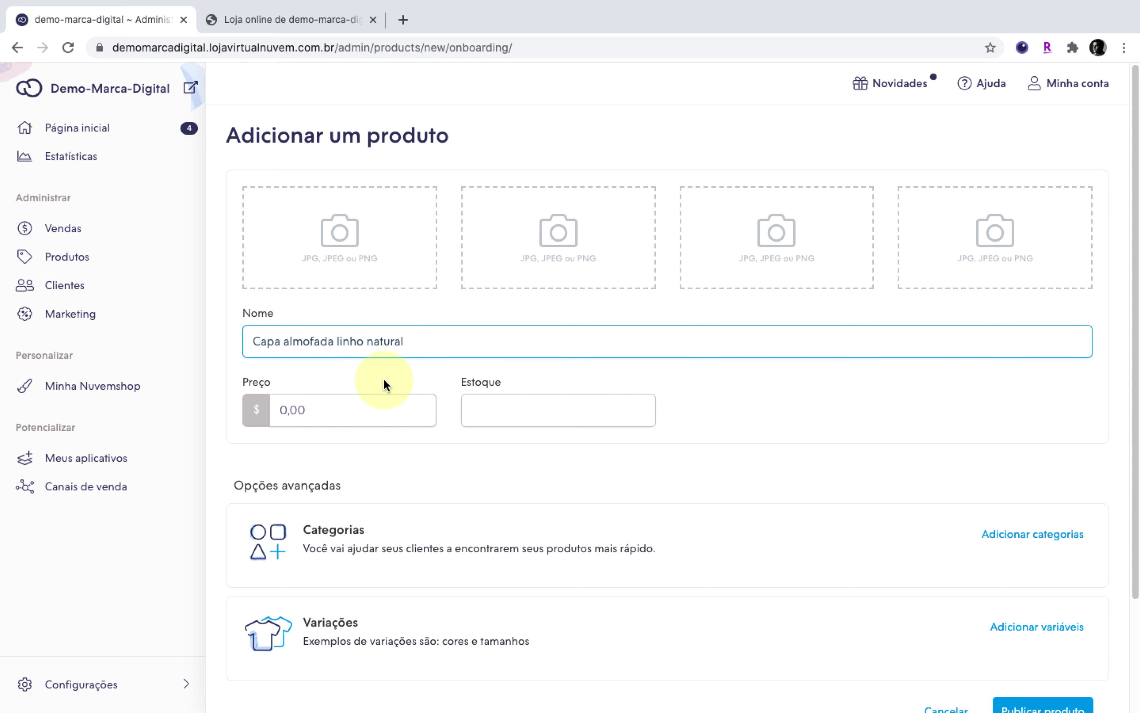
left_click(385, 384)
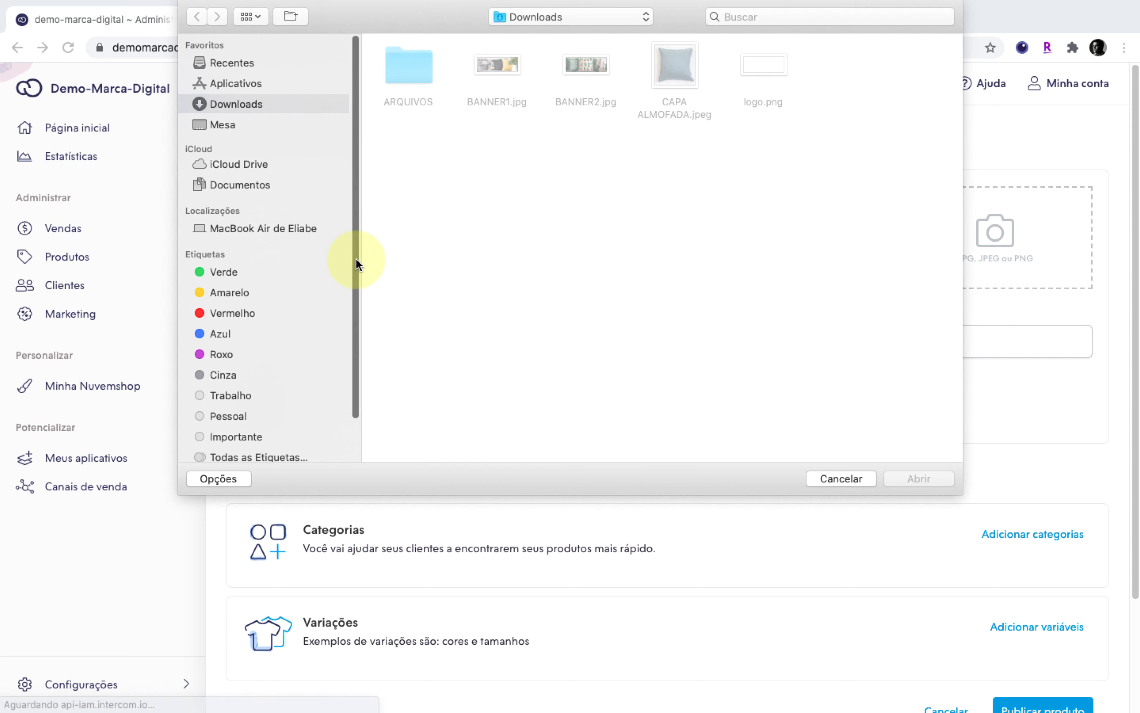
double_click(679, 79)
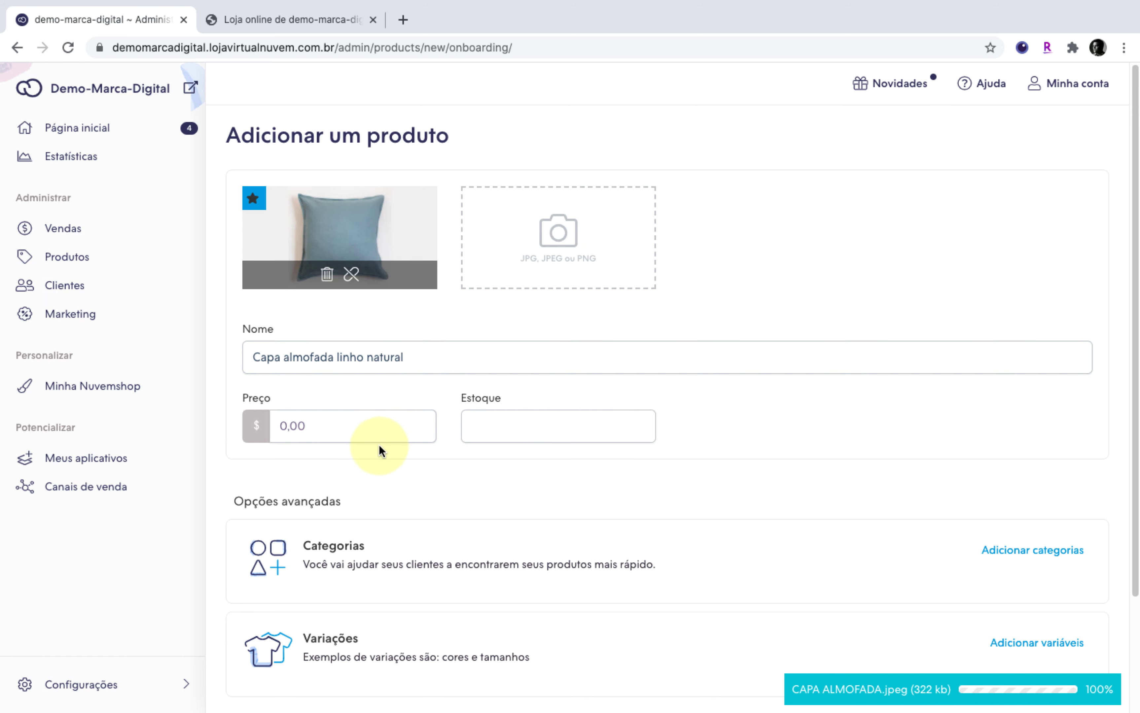
Set the product's price (Preço) to 89,90 and its stock (Estoque) to 10.
left_click(387, 415)
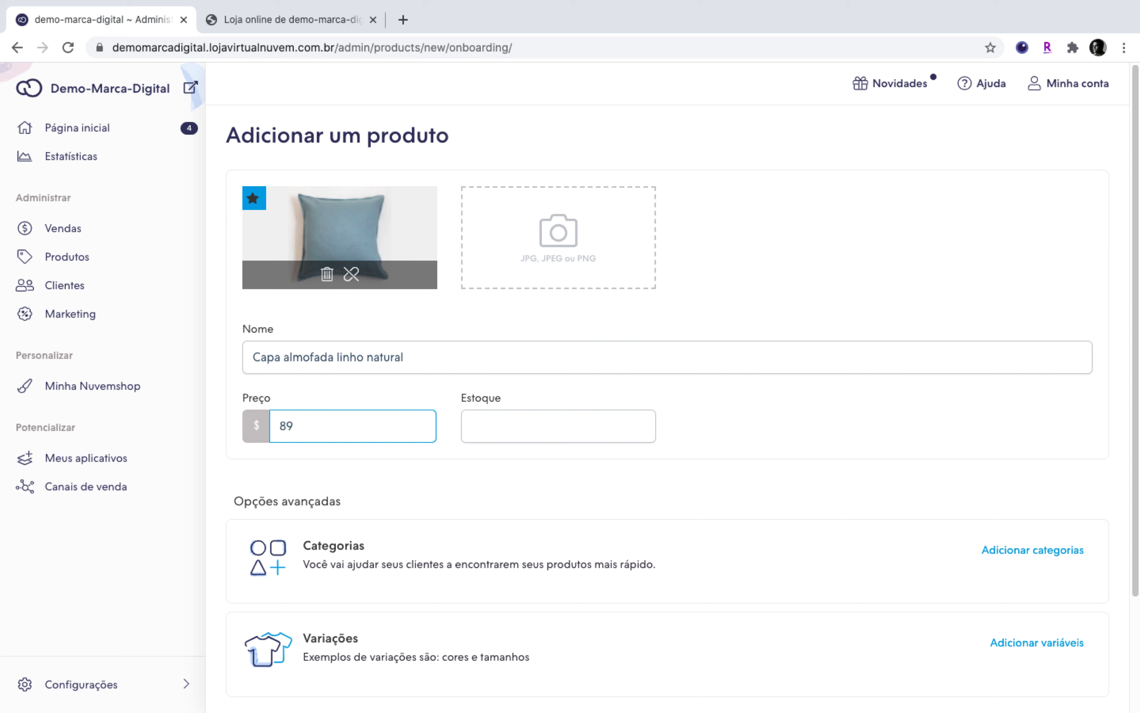
left_click(570, 440)
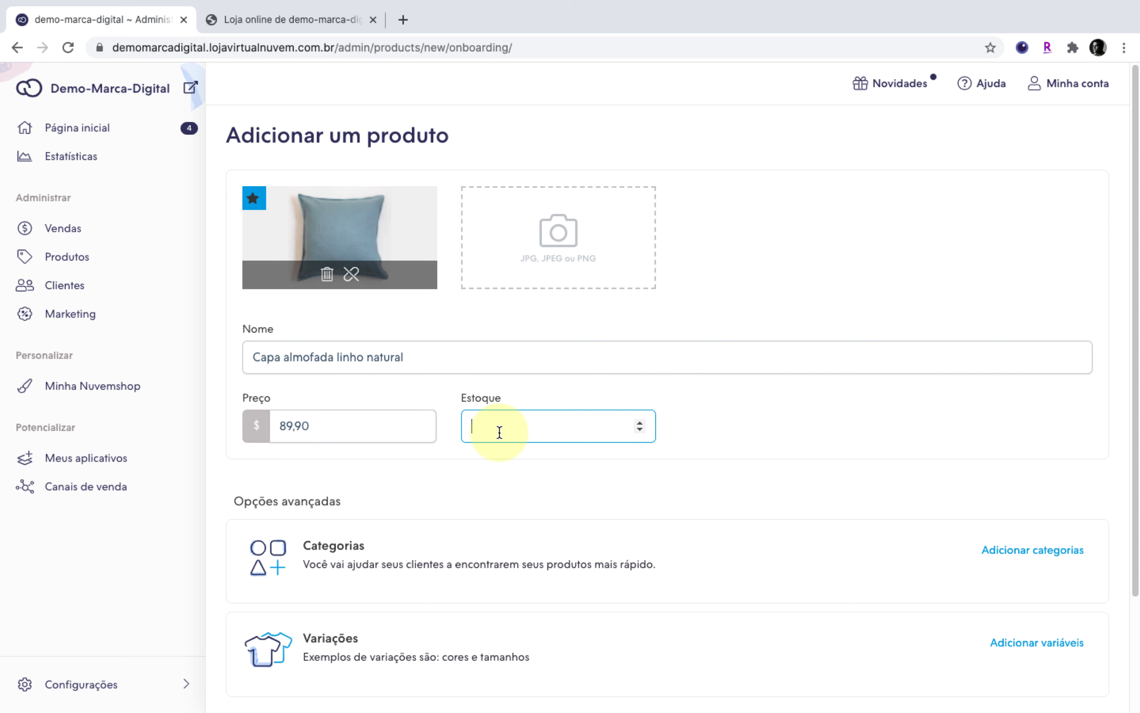
left_click(733, 430)
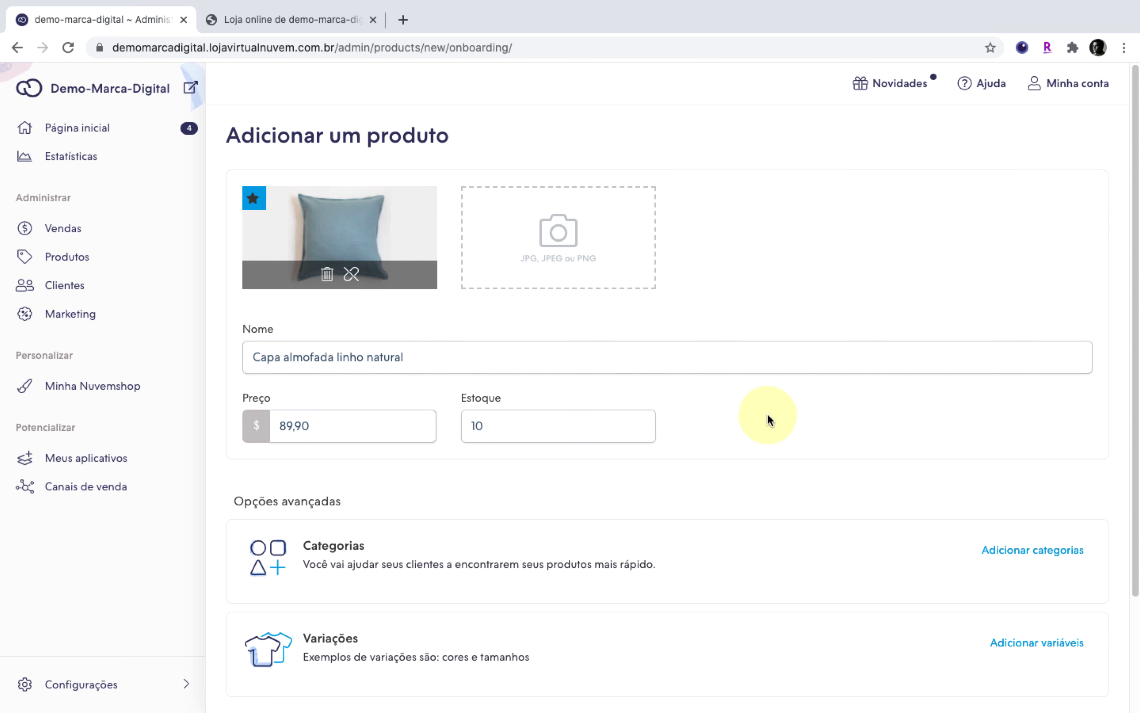
Start creating a new category for the product and name it Almofadas.
left_click_drag(1134, 287, 1137, 398)
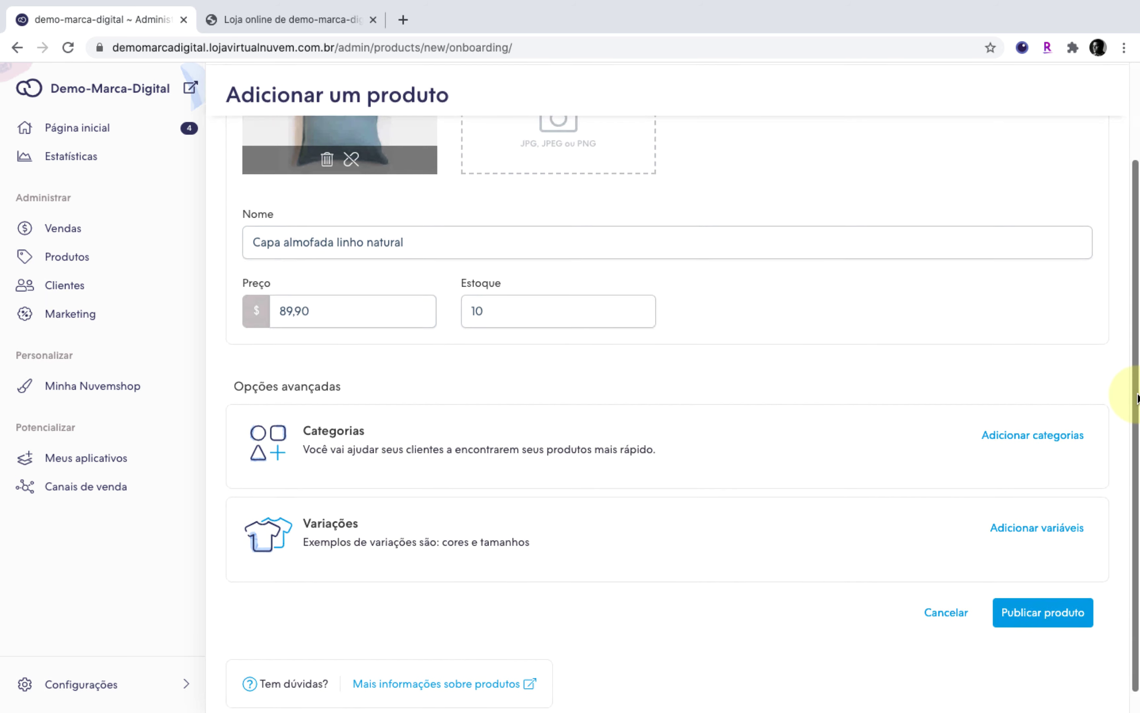
left_click(1040, 422)
left_click(550, 222)
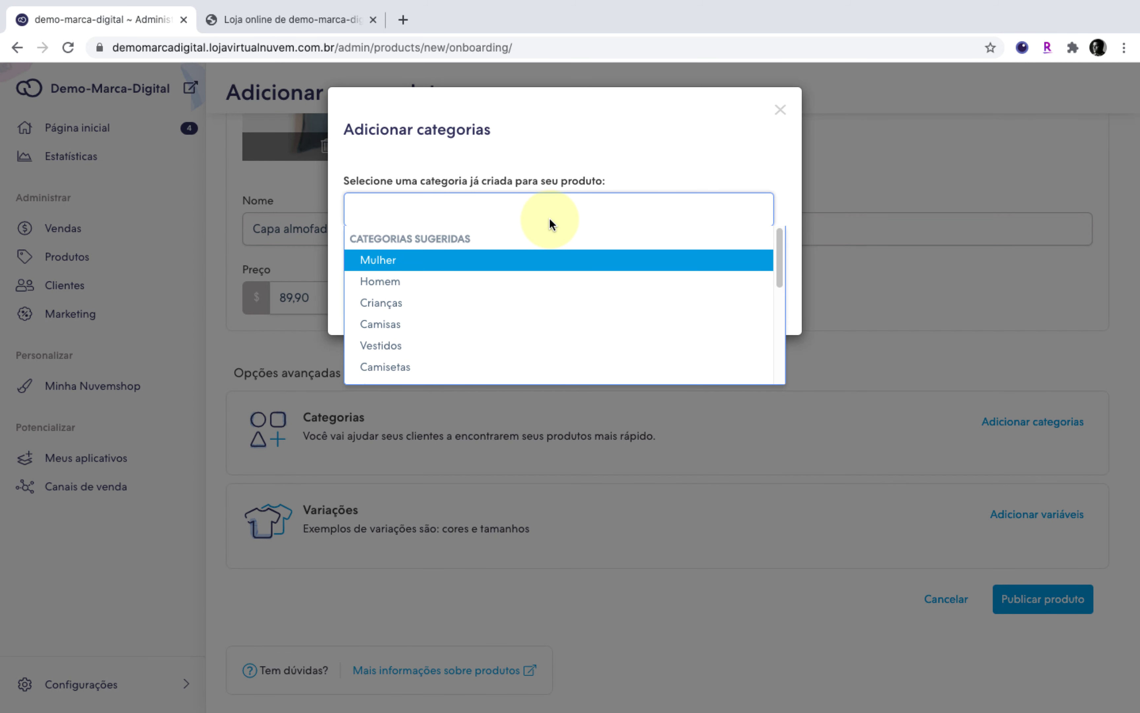
key("Escape")
left_click(405, 253)
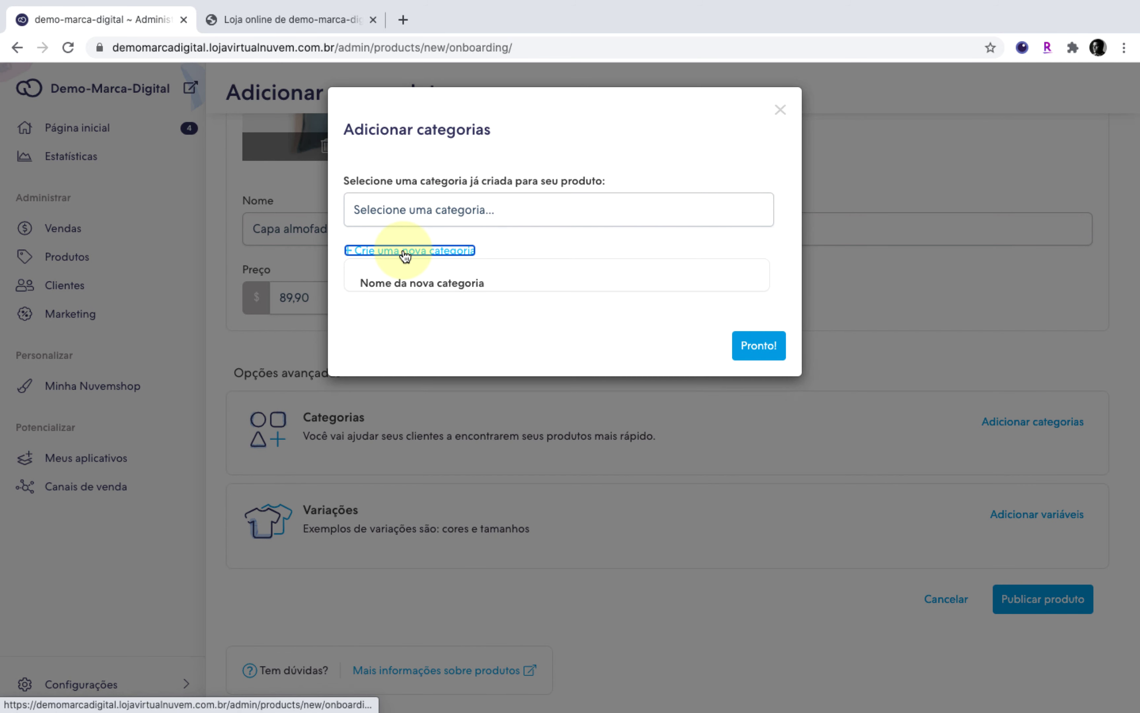
left_click(407, 309)
type("Almofadas")
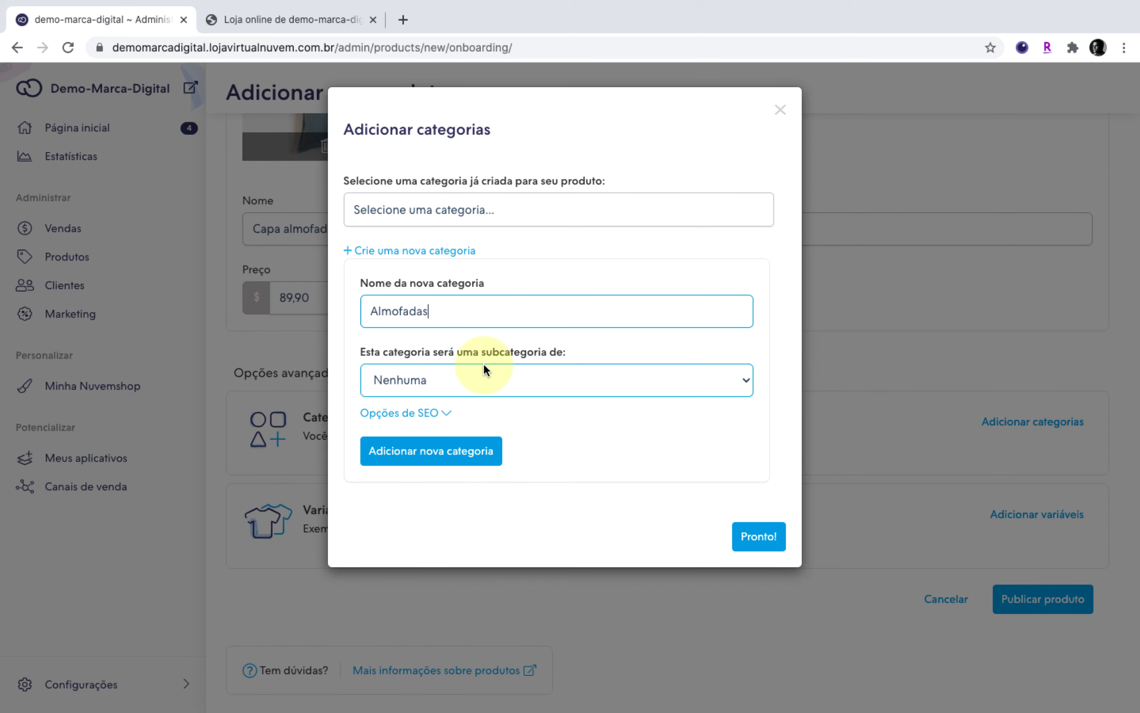
Check the category's SEO options, add it with Nenhuma as its parent, and finish the product's category assignment.
left_click(484, 367)
left_click(531, 384)
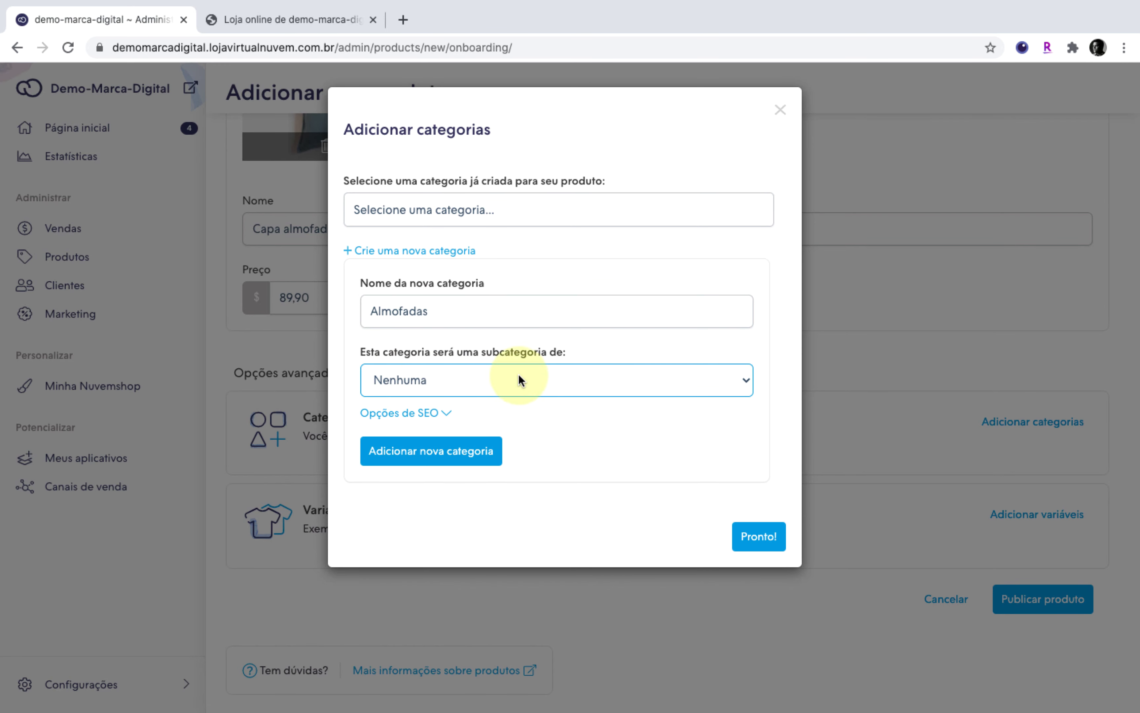
left_click(445, 418)
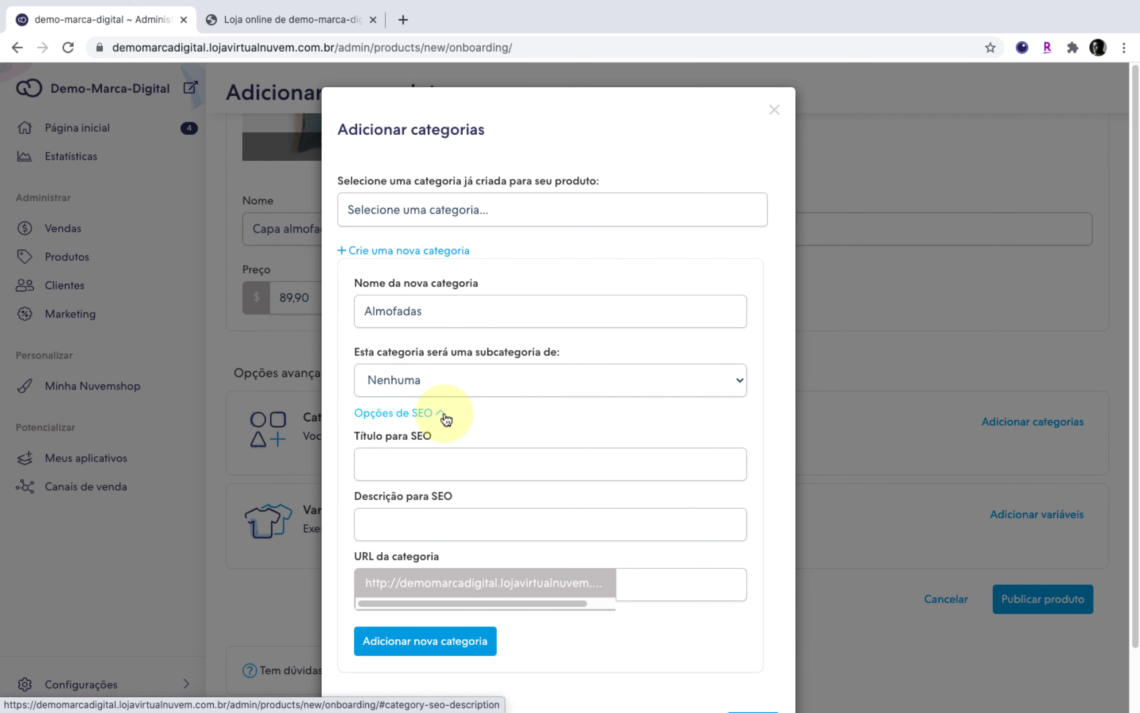
left_click(445, 417)
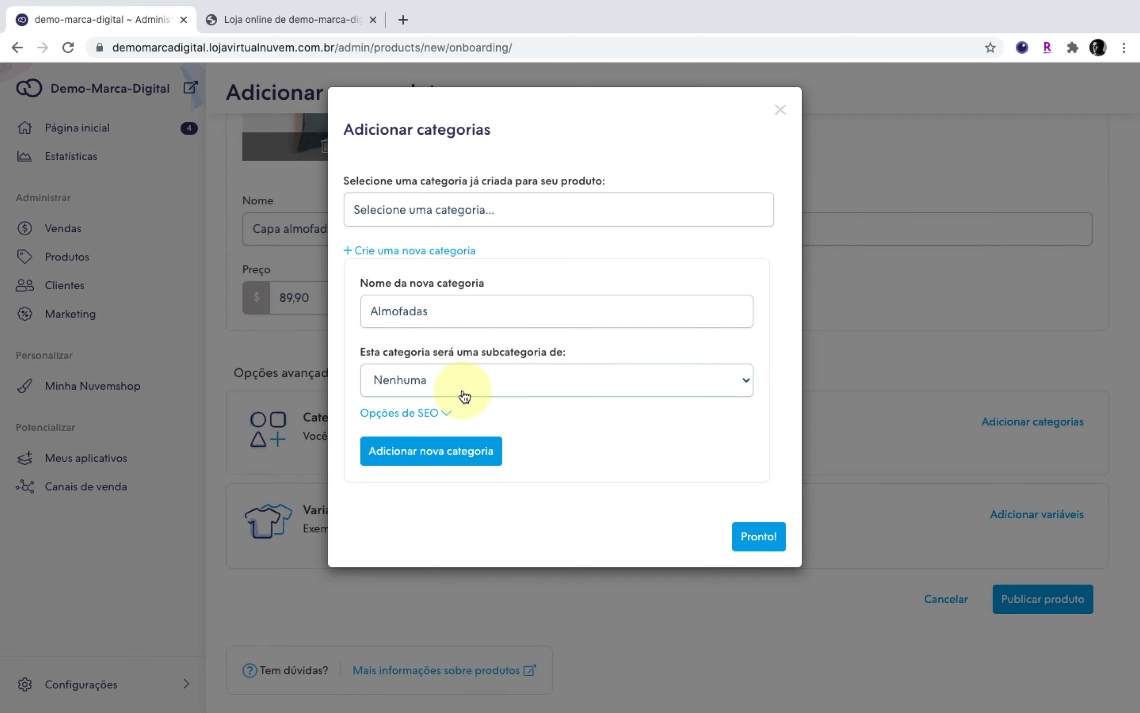
left_click(438, 450)
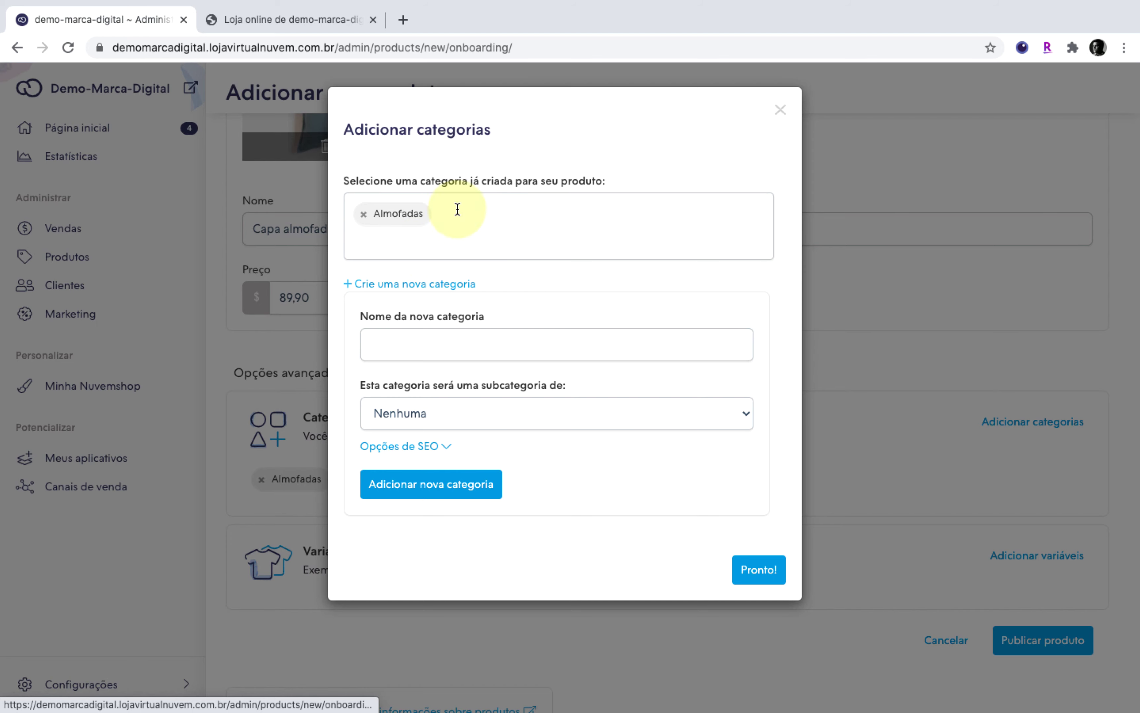
left_click(754, 569)
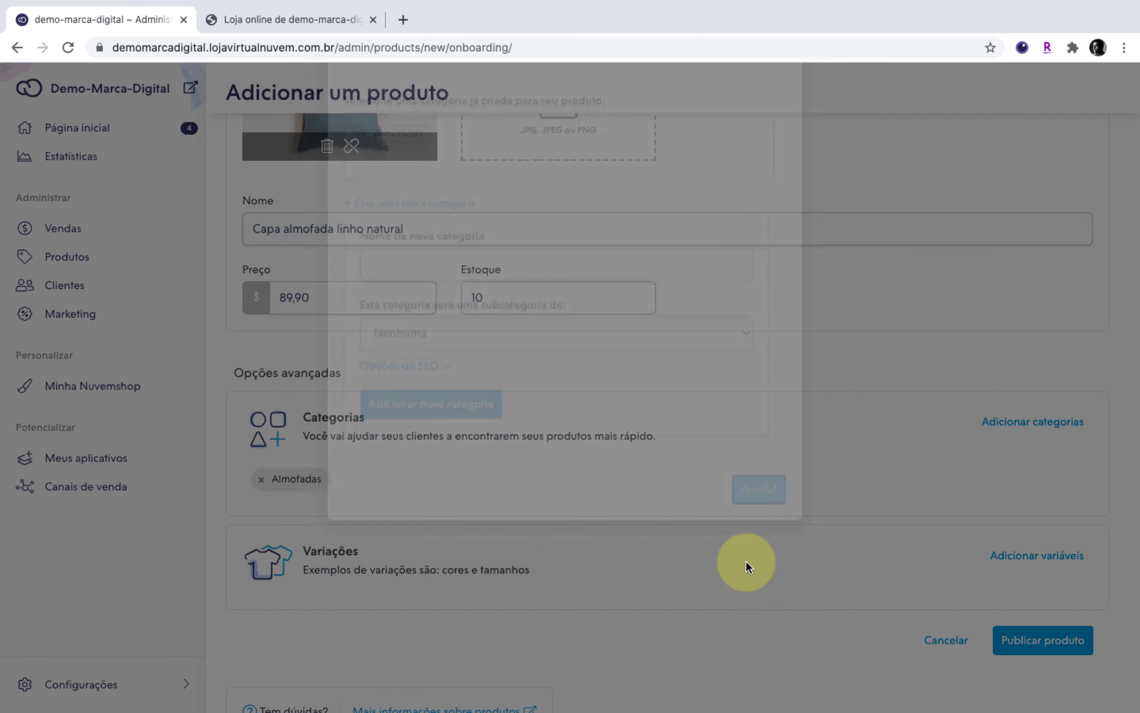
Review the product form, open the product's variation settings, and examine the property choices and basic colours.
scroll(440, 458, "down", 2)
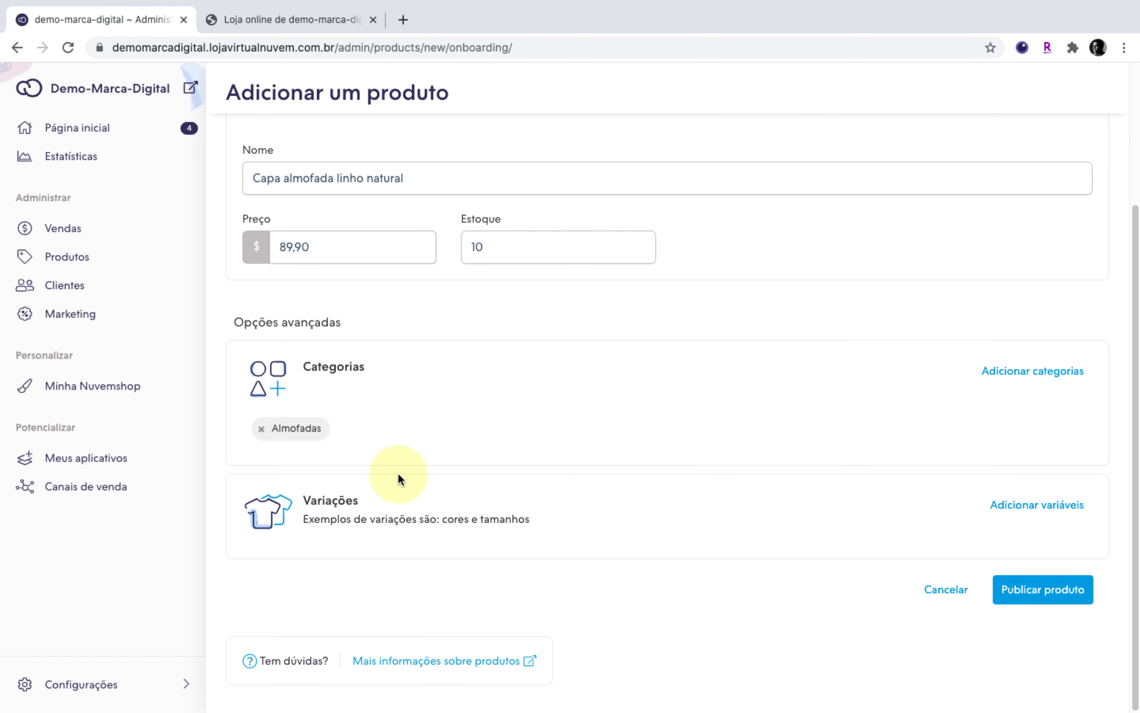
scroll(676, 496, "up", 5)
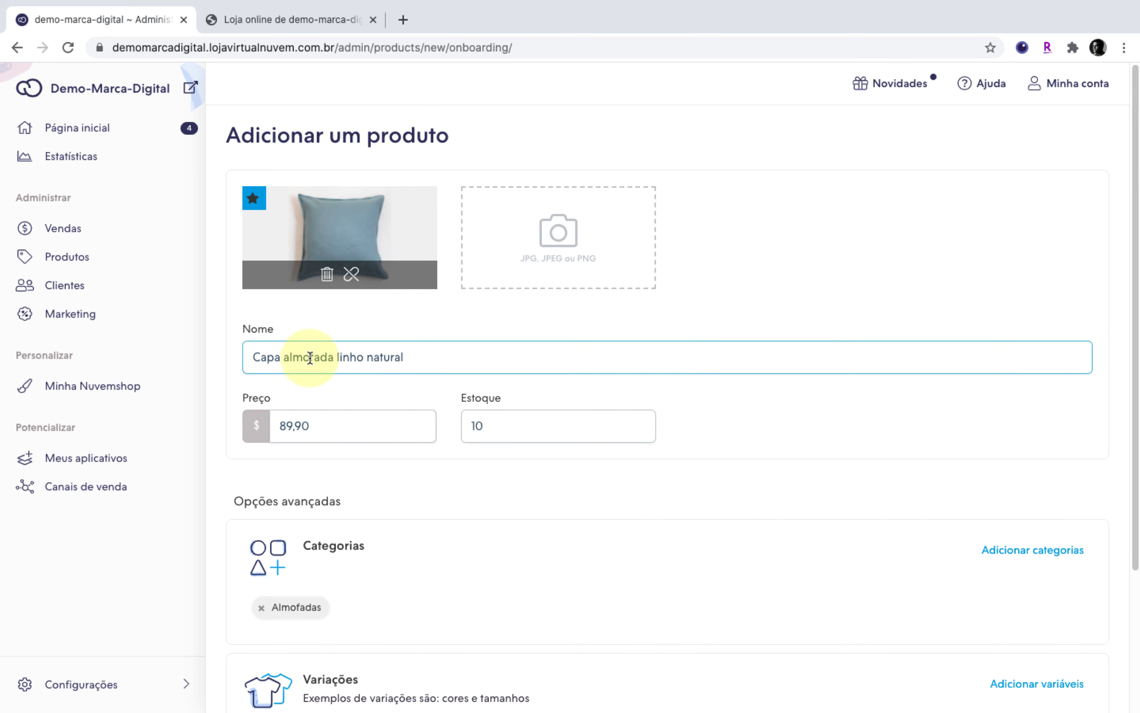
scroll(389, 262, "down", 5)
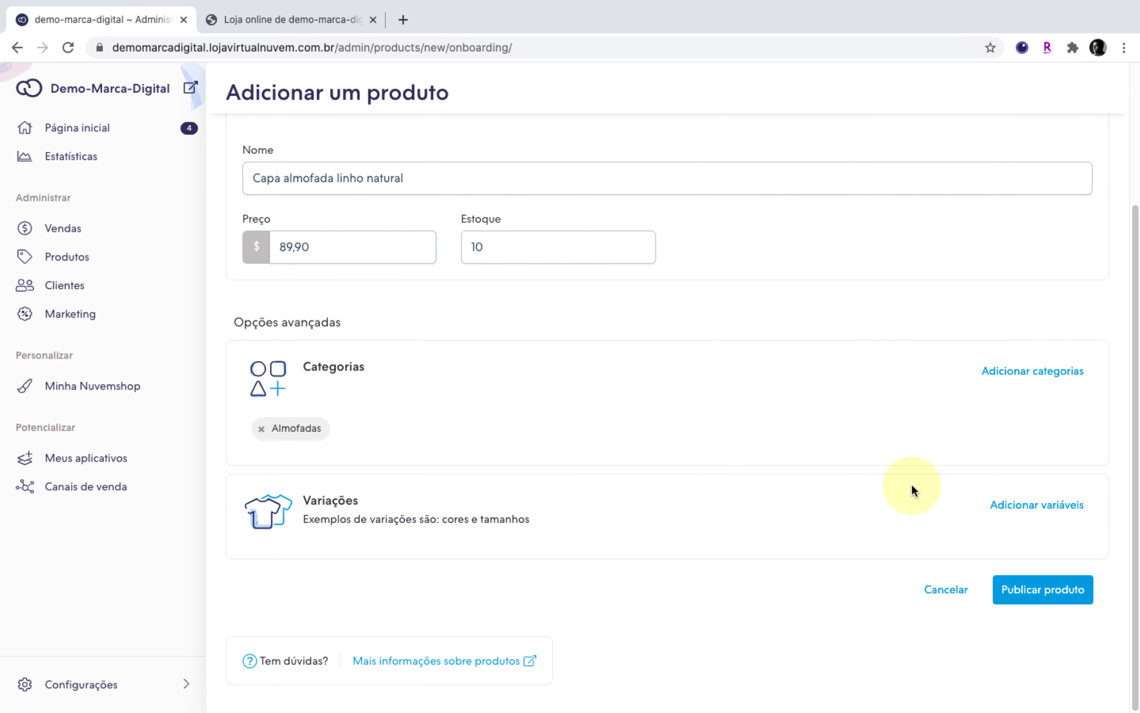
left_click(1025, 507)
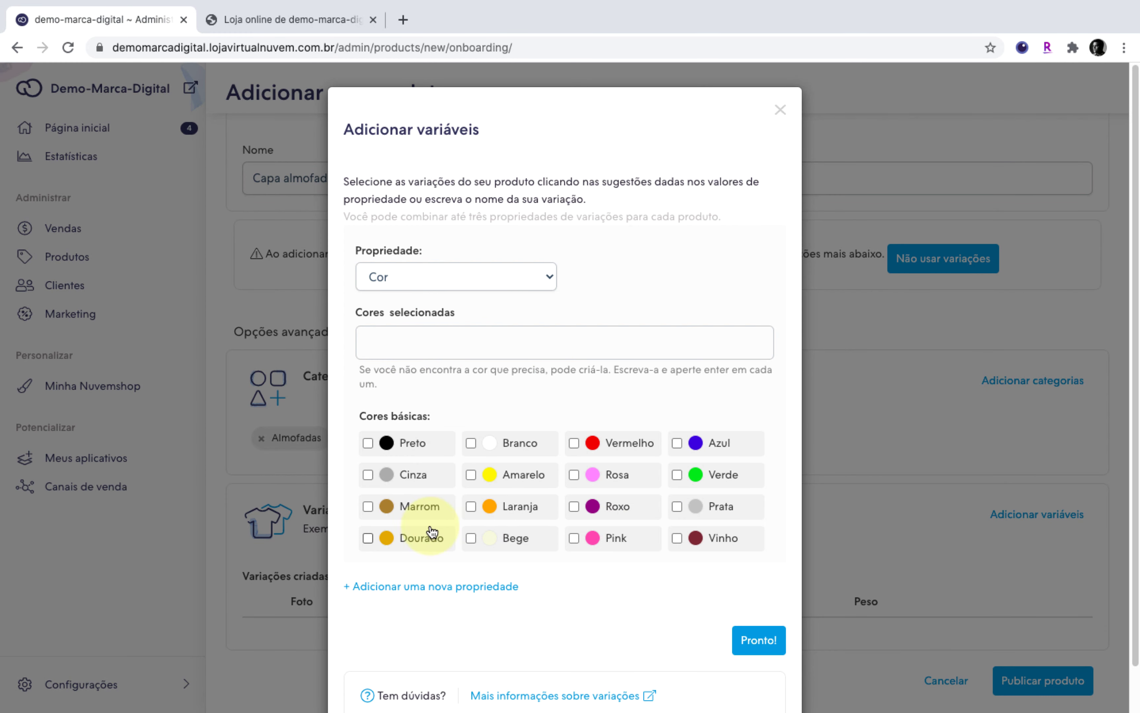
left_click(424, 280)
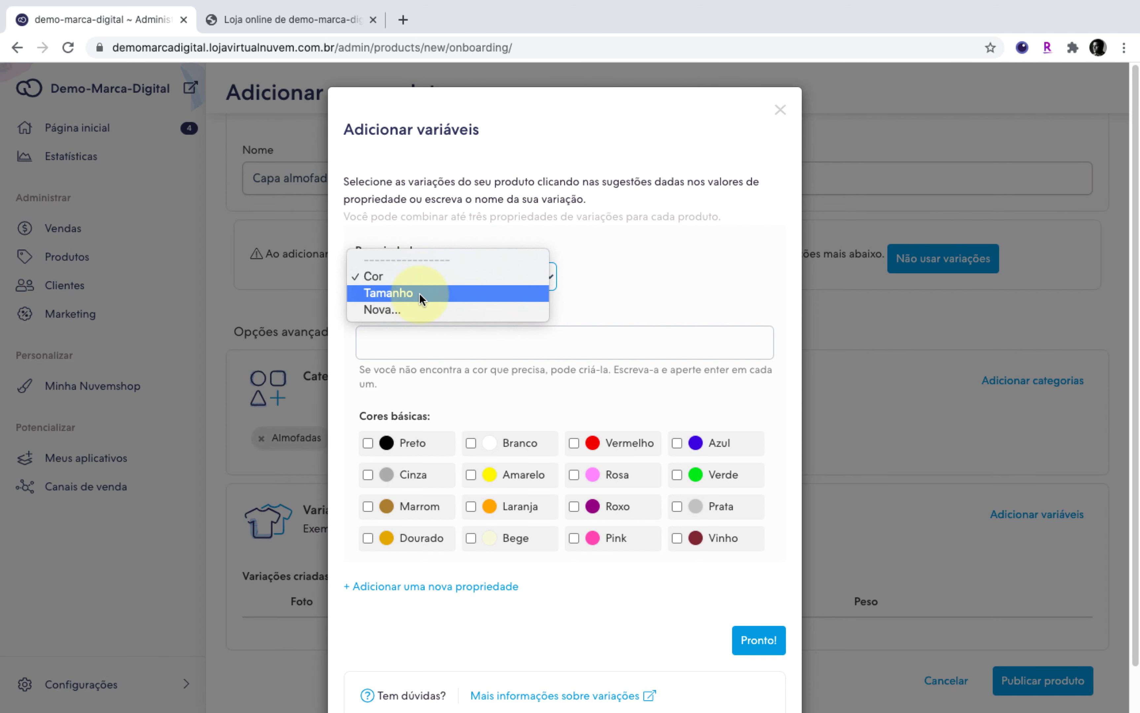
left_click(661, 289)
left_click(421, 343)
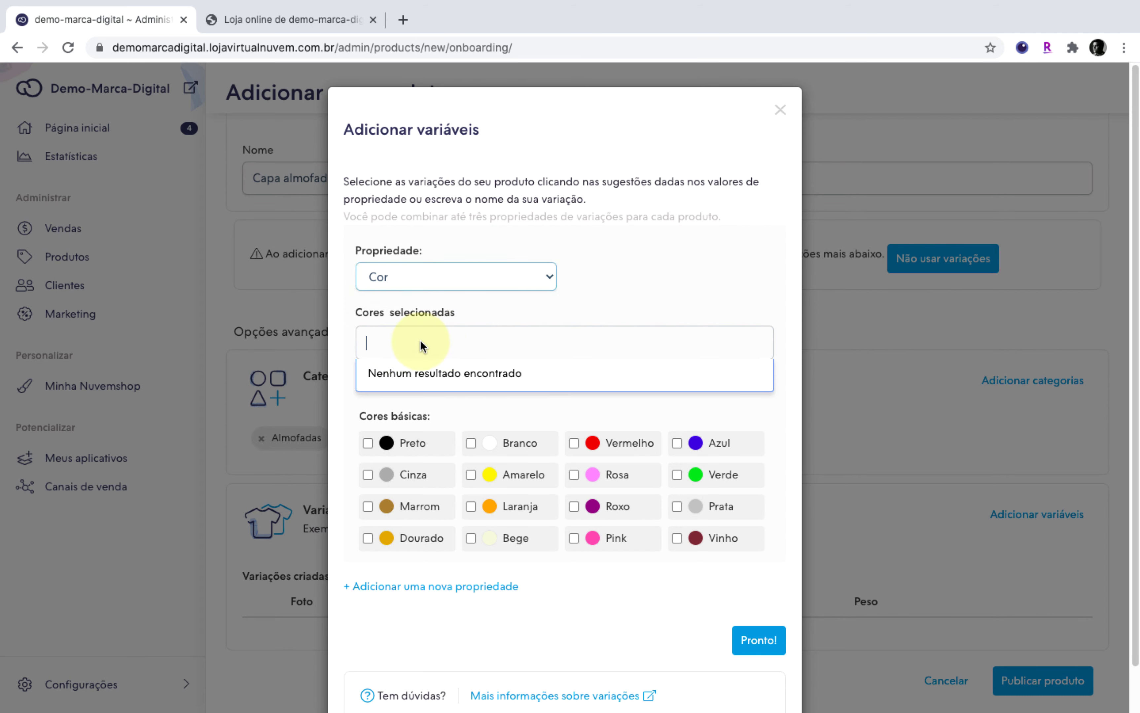
left_click(590, 313)
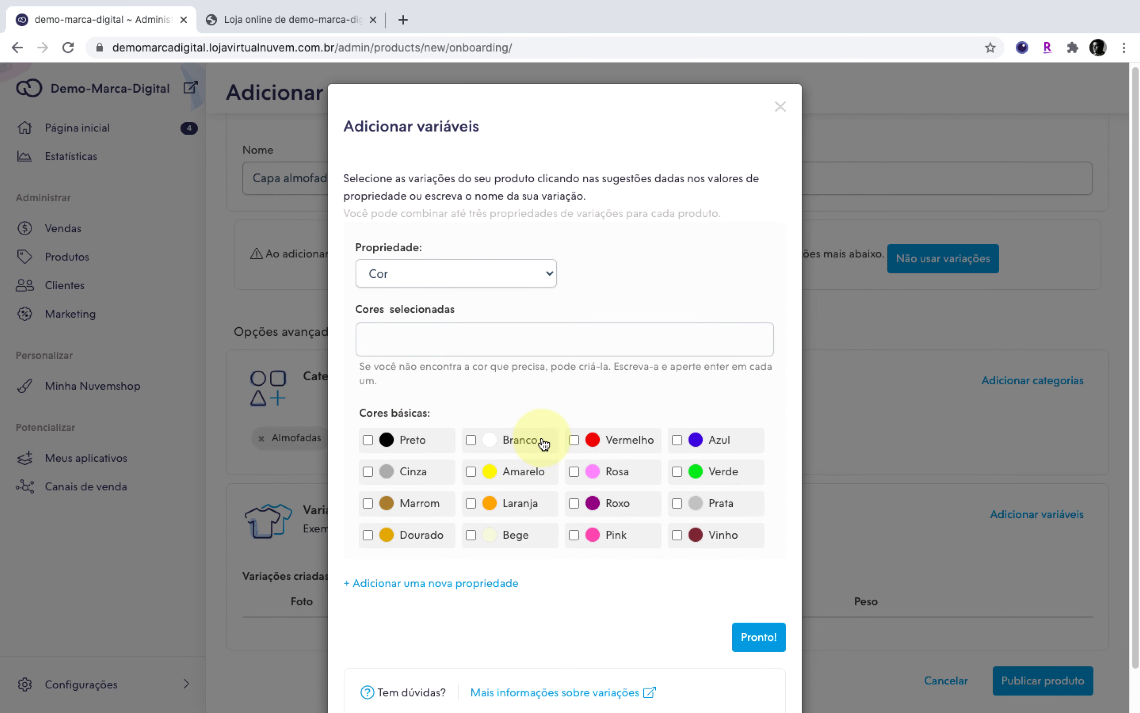
scroll(473, 433, "down", 1)
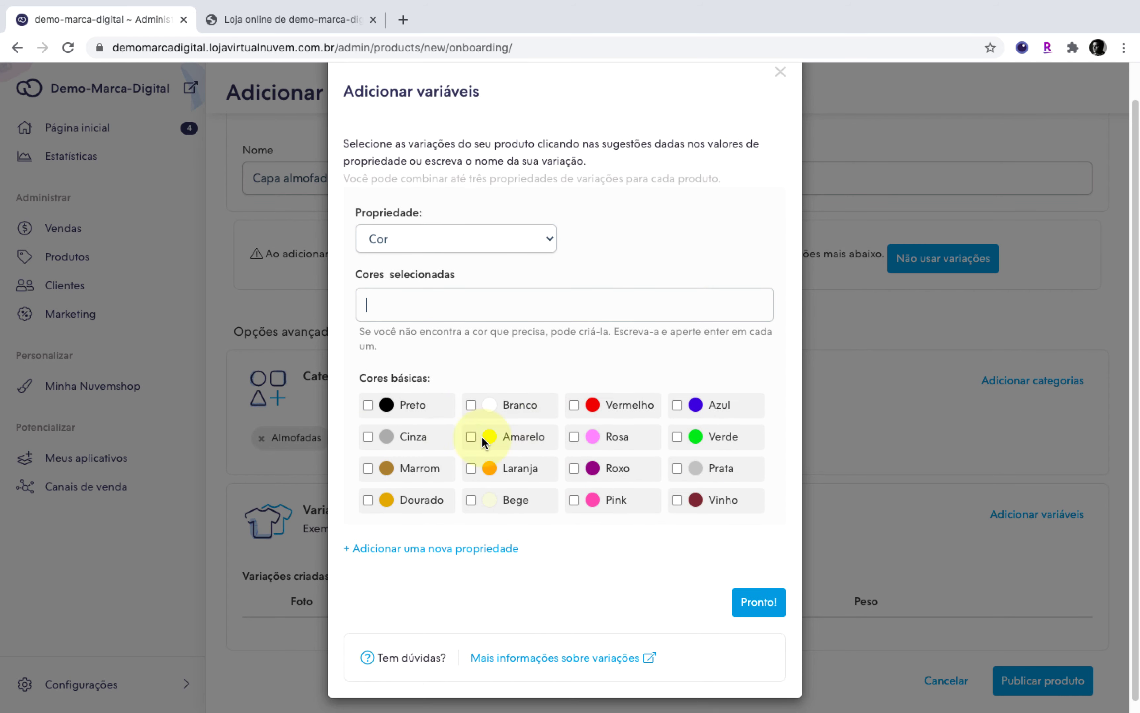
Select Preto, Rosa, Prata and Vinho as the product's colour variations.
left_click(402, 402)
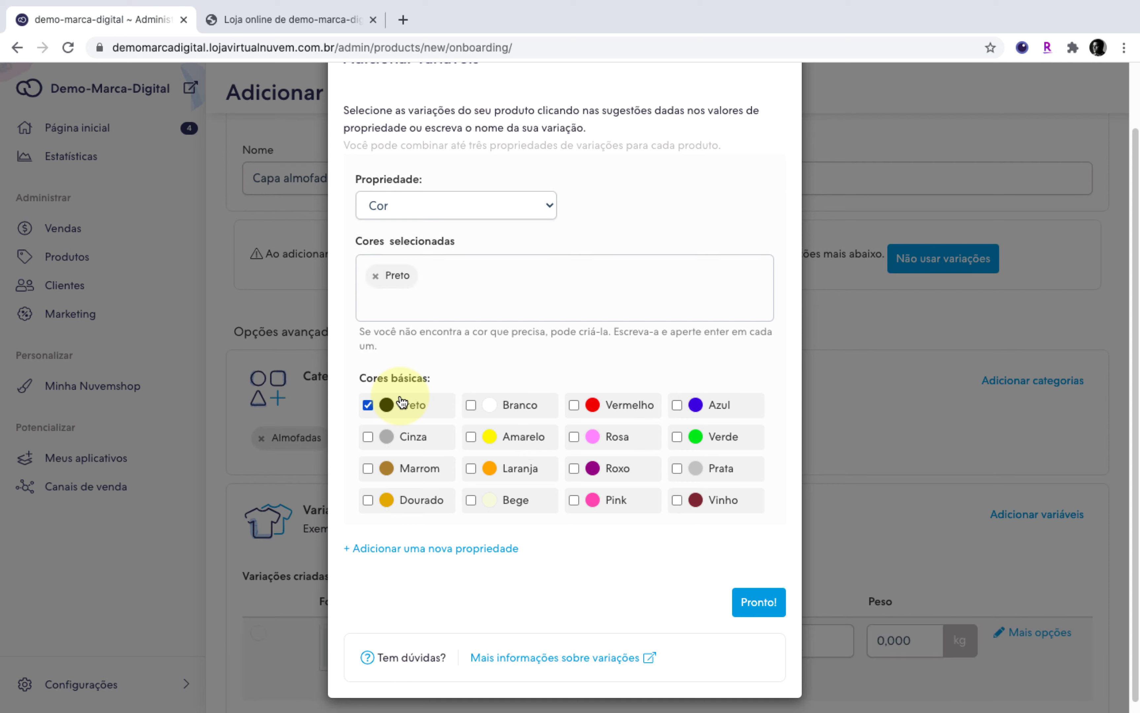
left_click(619, 444)
left_click(724, 469)
left_click(729, 502)
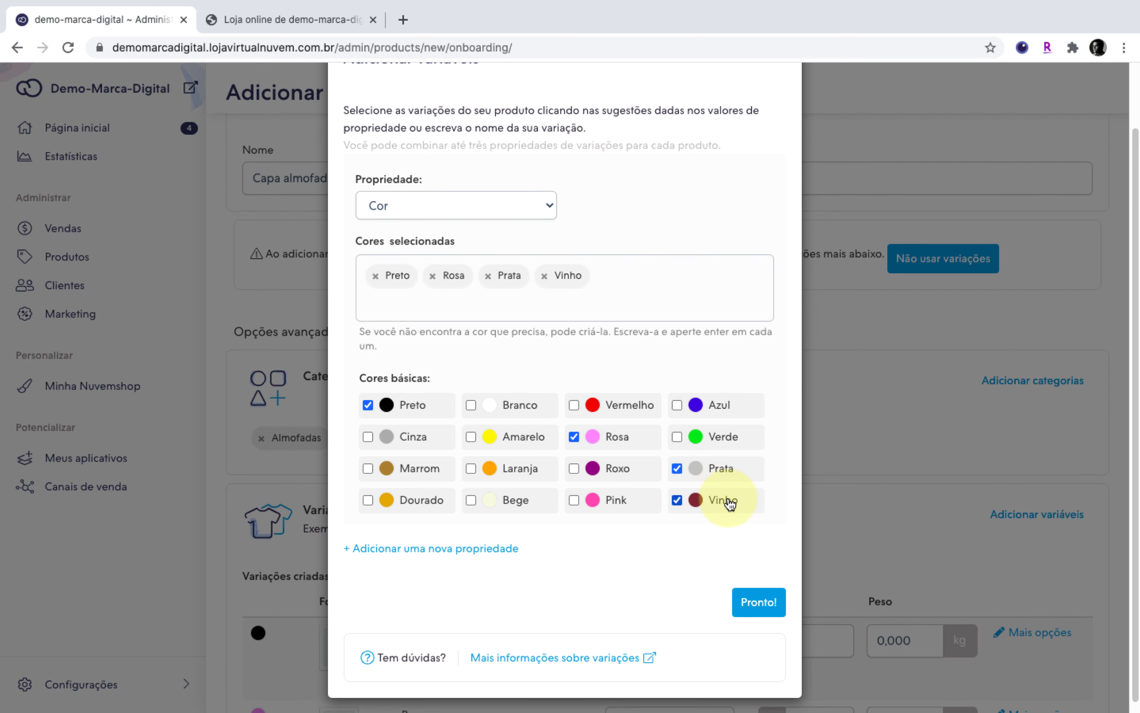
Add a second variation property, look over its options, and remove it.
left_click(474, 547)
scroll(494, 551, "down", 3)
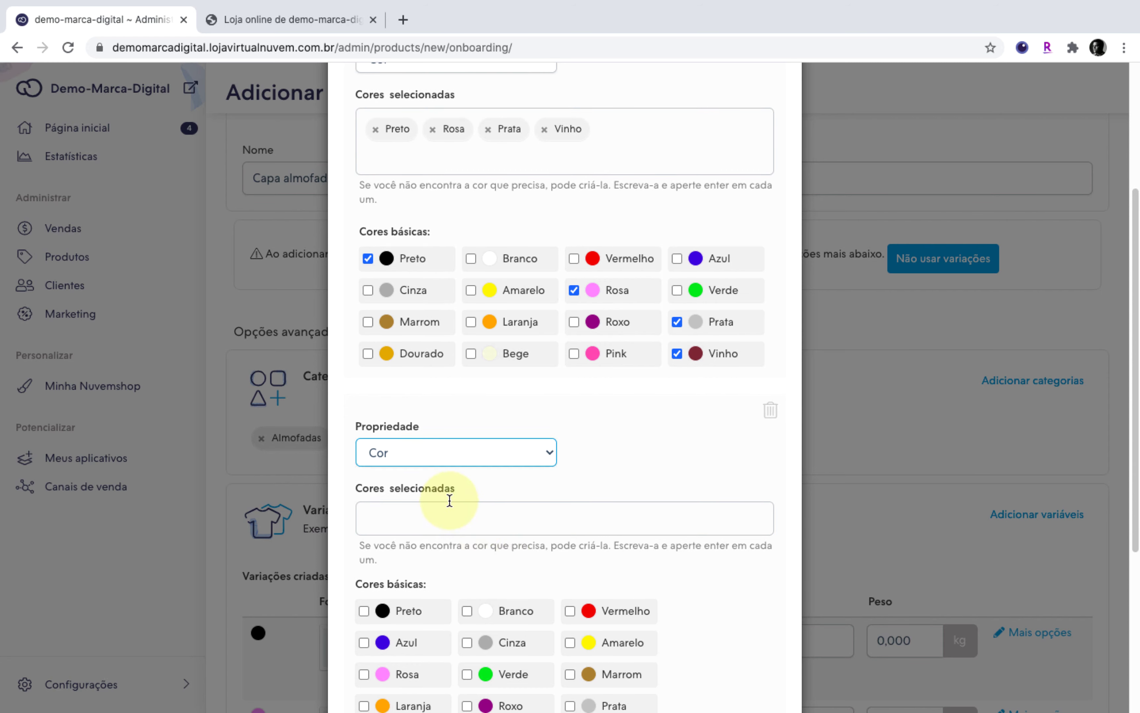
scroll(477, 465, "down", 2)
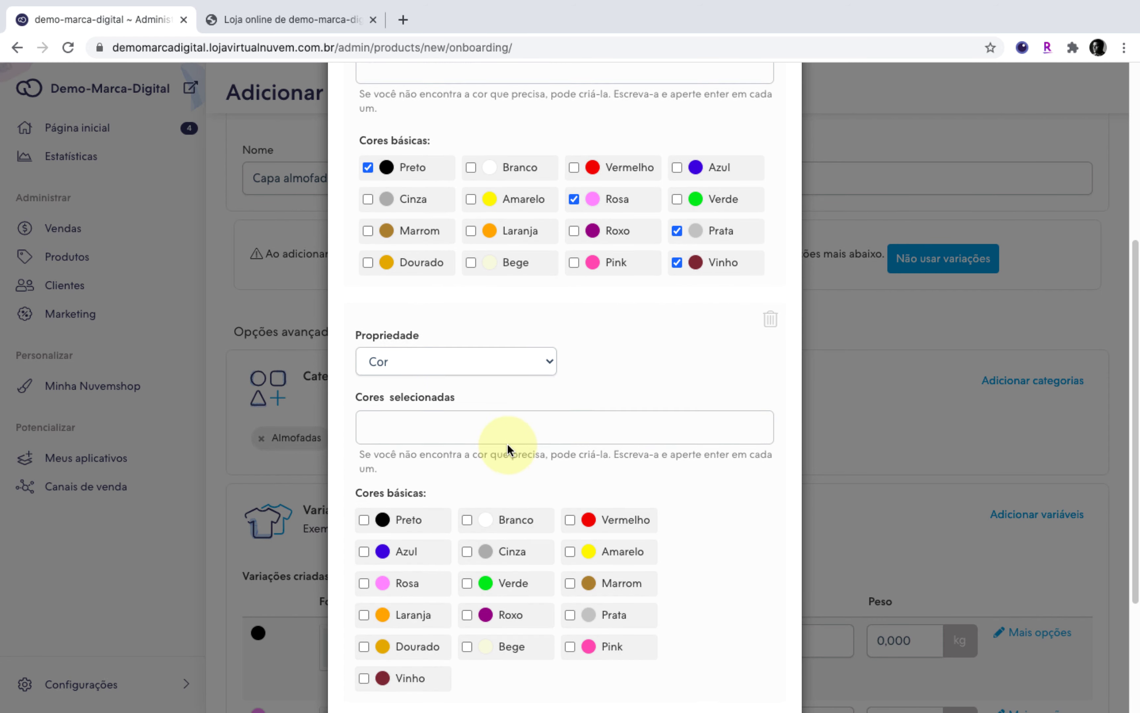
scroll(507, 445, "down", 3)
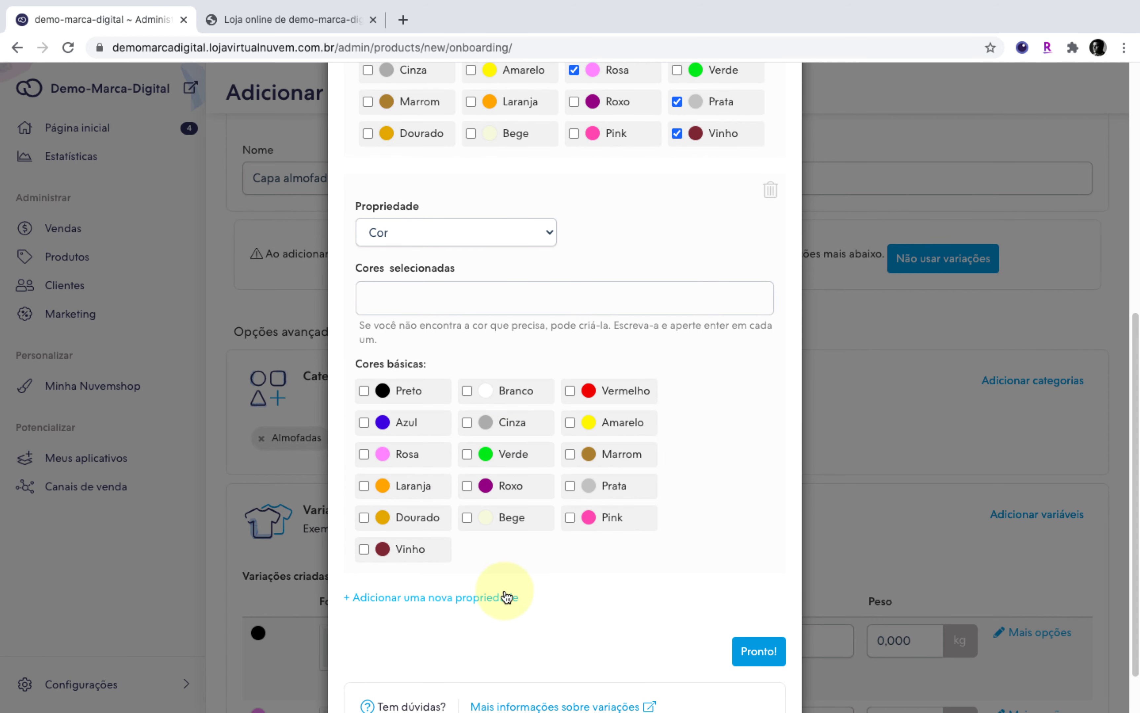
scroll(496, 566, "up", 5)
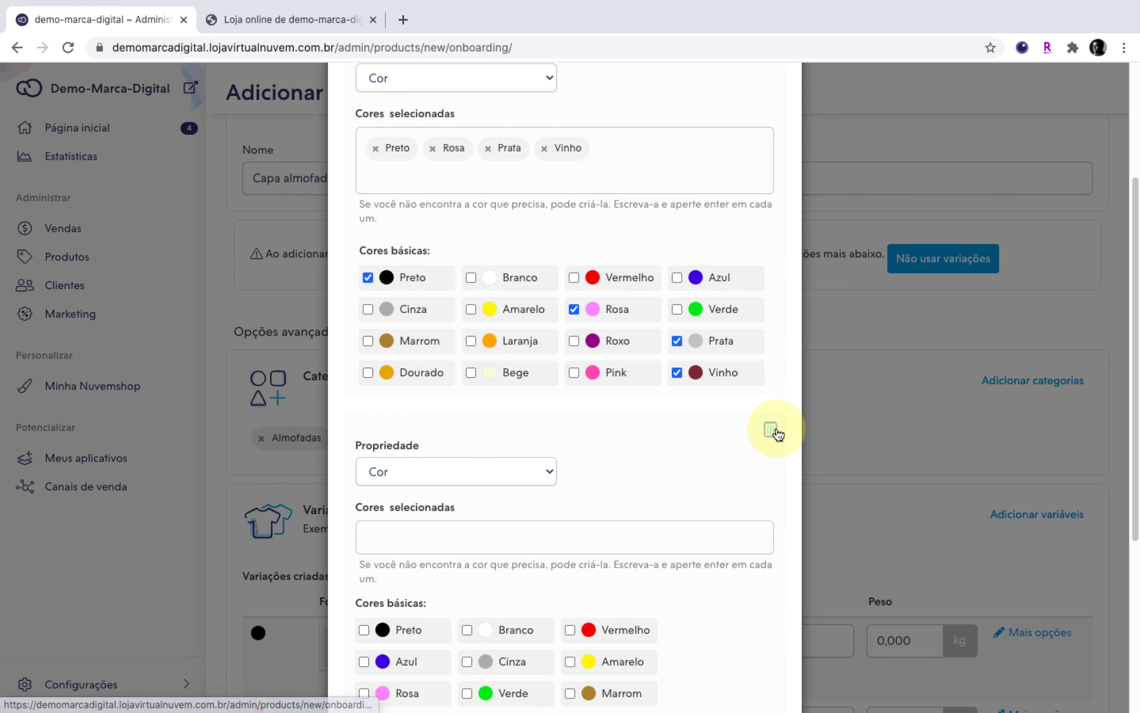
left_click(770, 429)
Remove Preto, Prata, Vinho and Rosa from the selected colours of the Cor property.
scroll(720, 424, "up", 2)
left_click(367, 476)
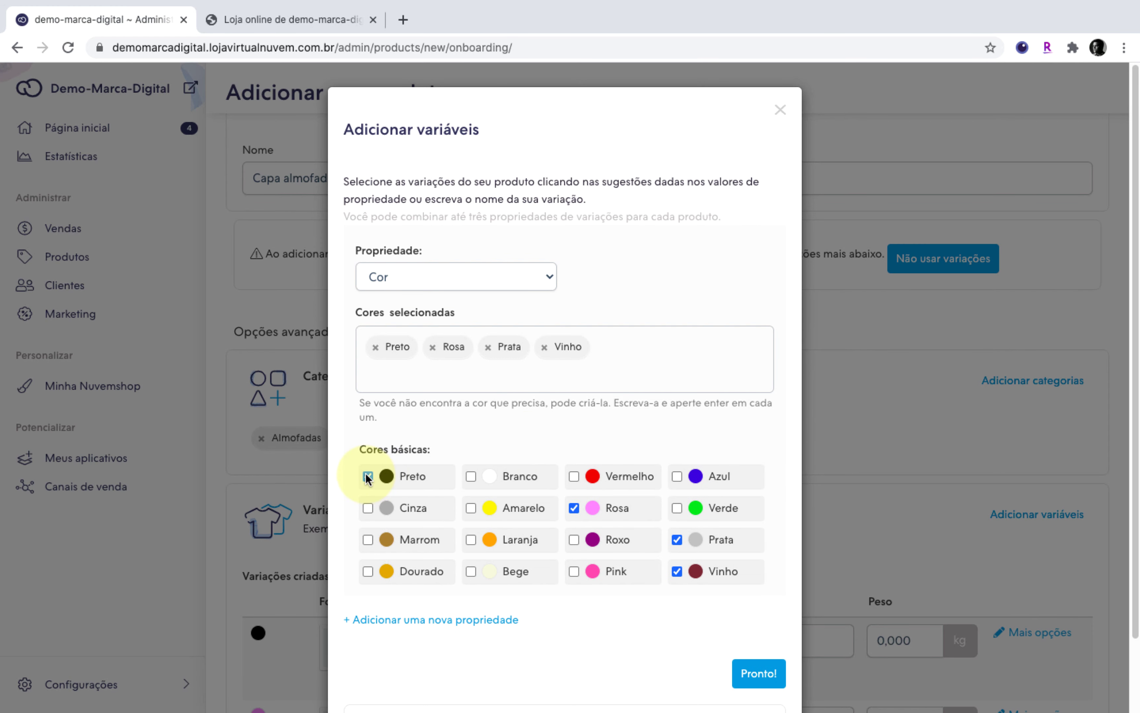
left_click(676, 540)
left_click(677, 568)
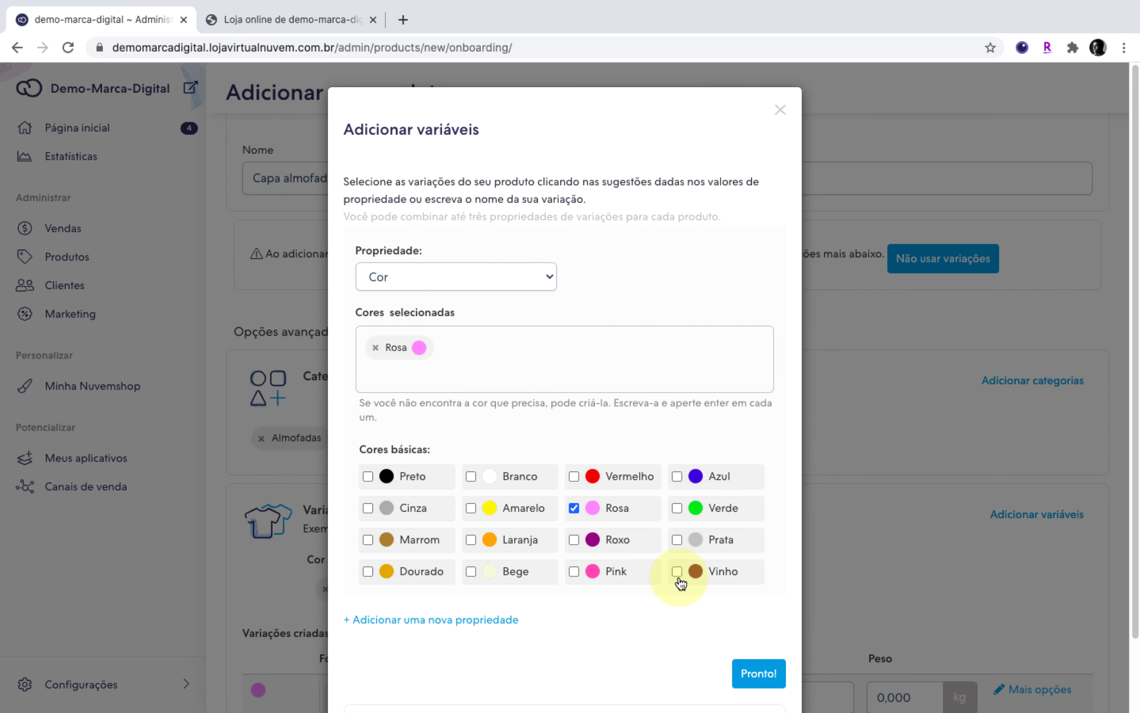
left_click(376, 347)
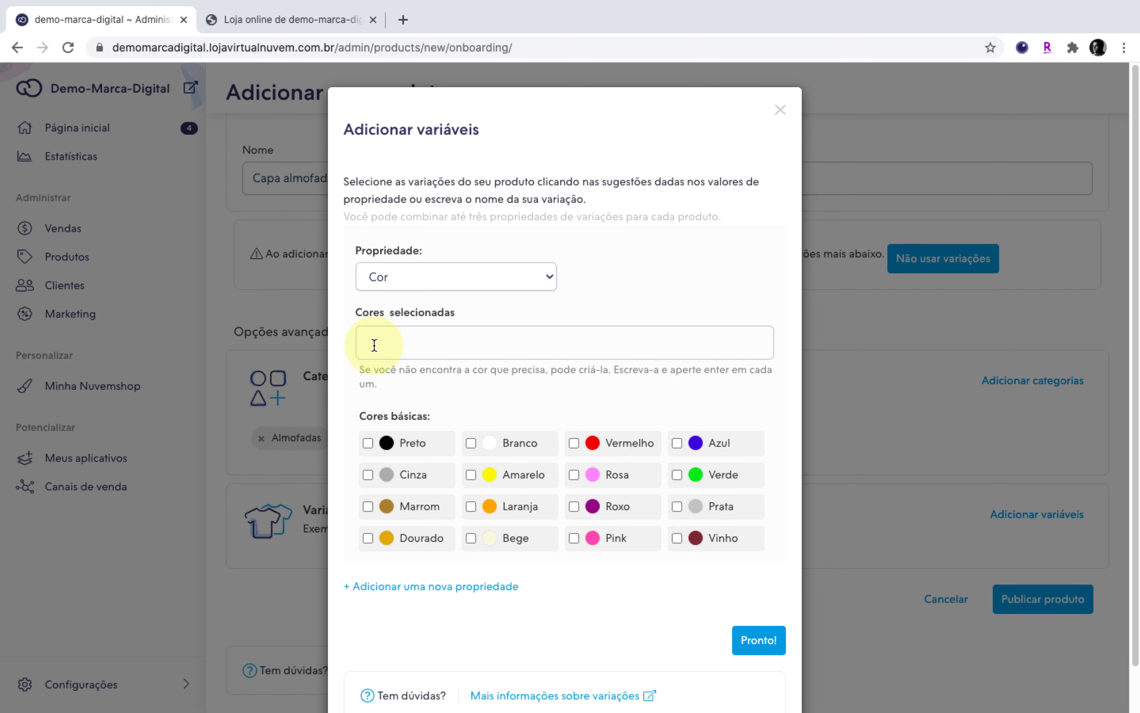
Add the custom colour "azul claro" to the Cor property and publish the product.
left_click(437, 354)
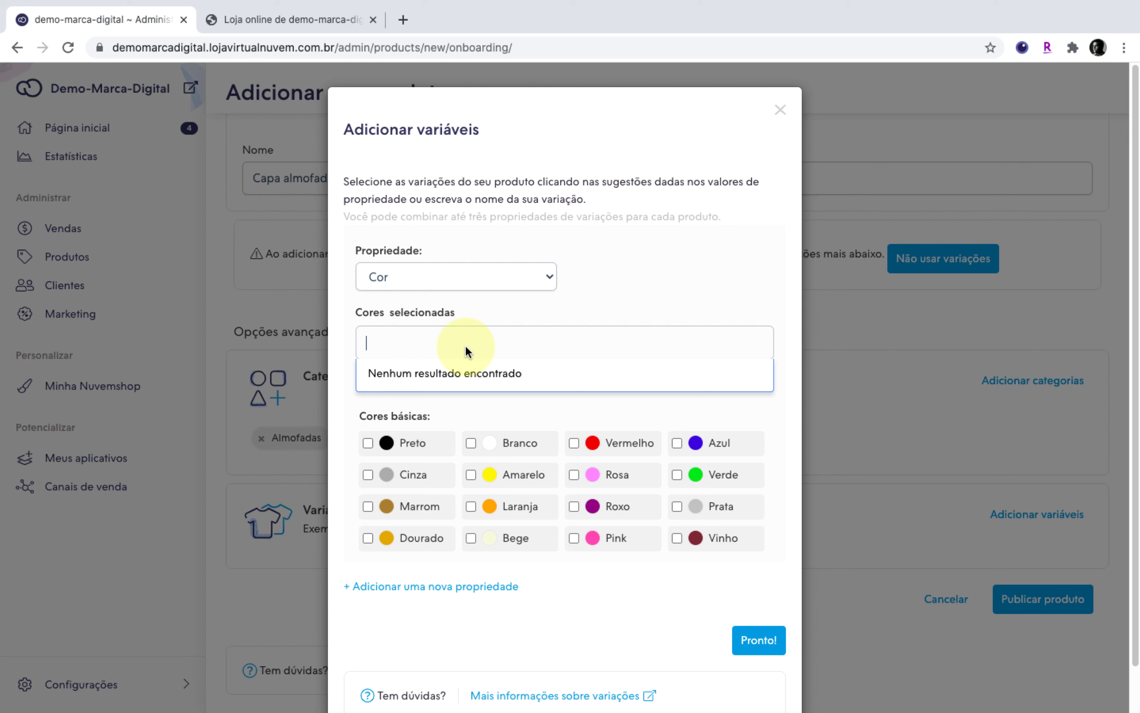
type("azul c")
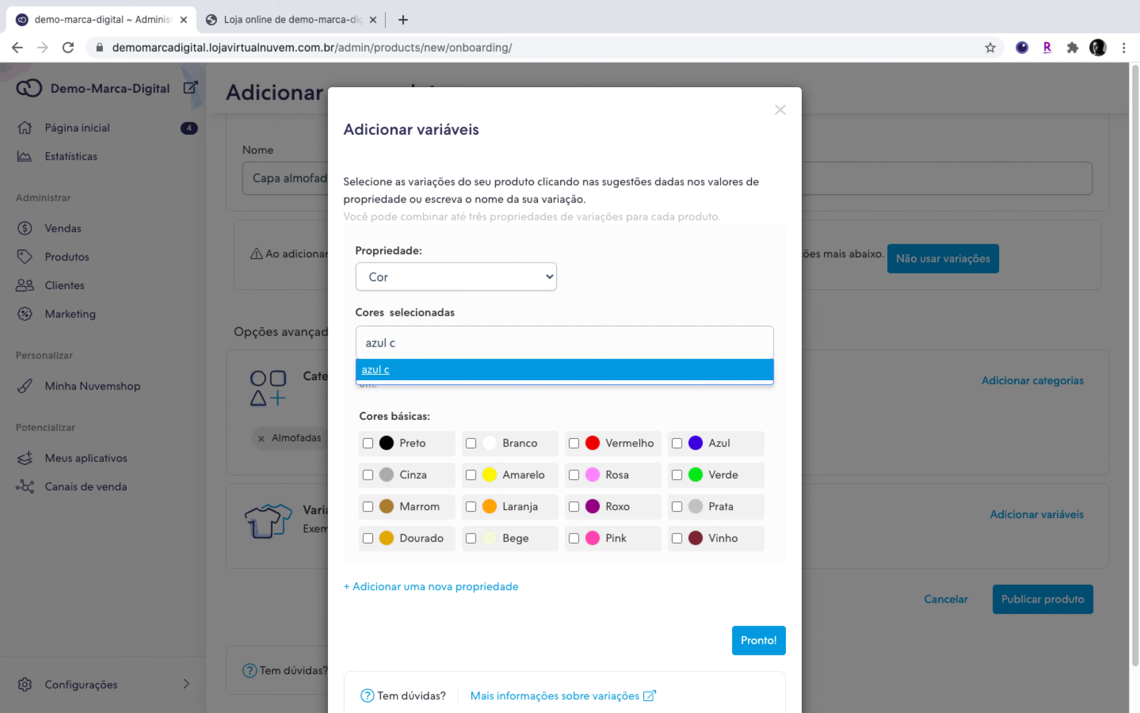
type("laro")
key("Return")
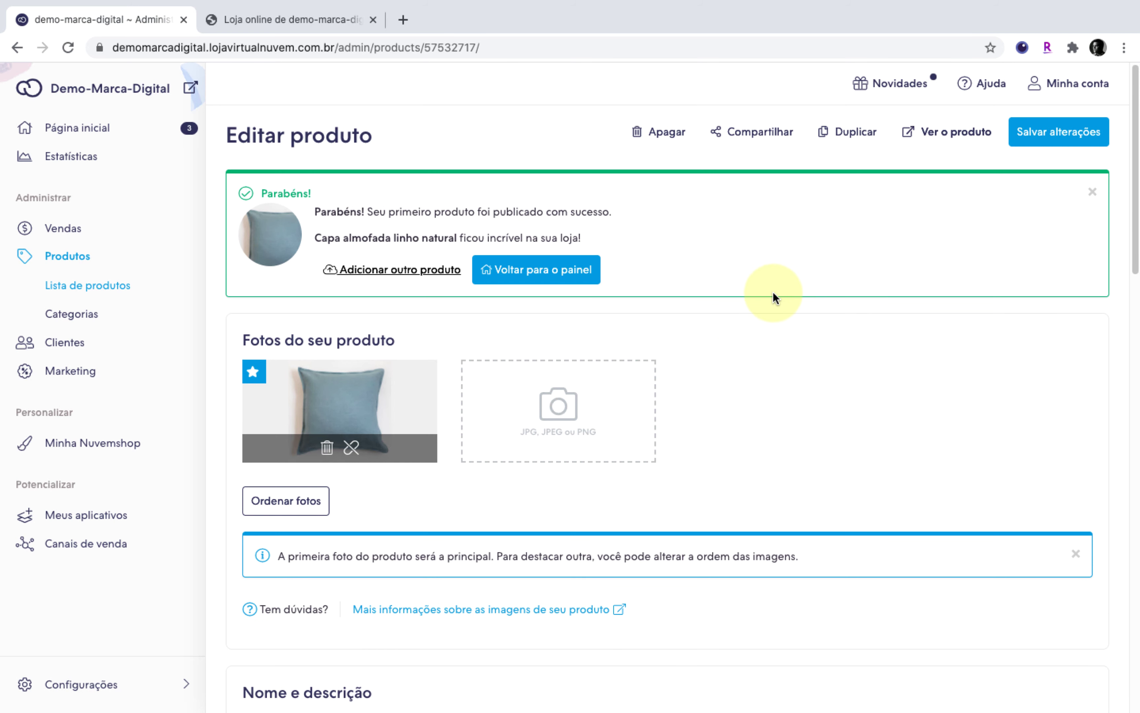
Dismiss the publication notice and enter "Tamanho: 45x45" as the product description.
left_click(1092, 191)
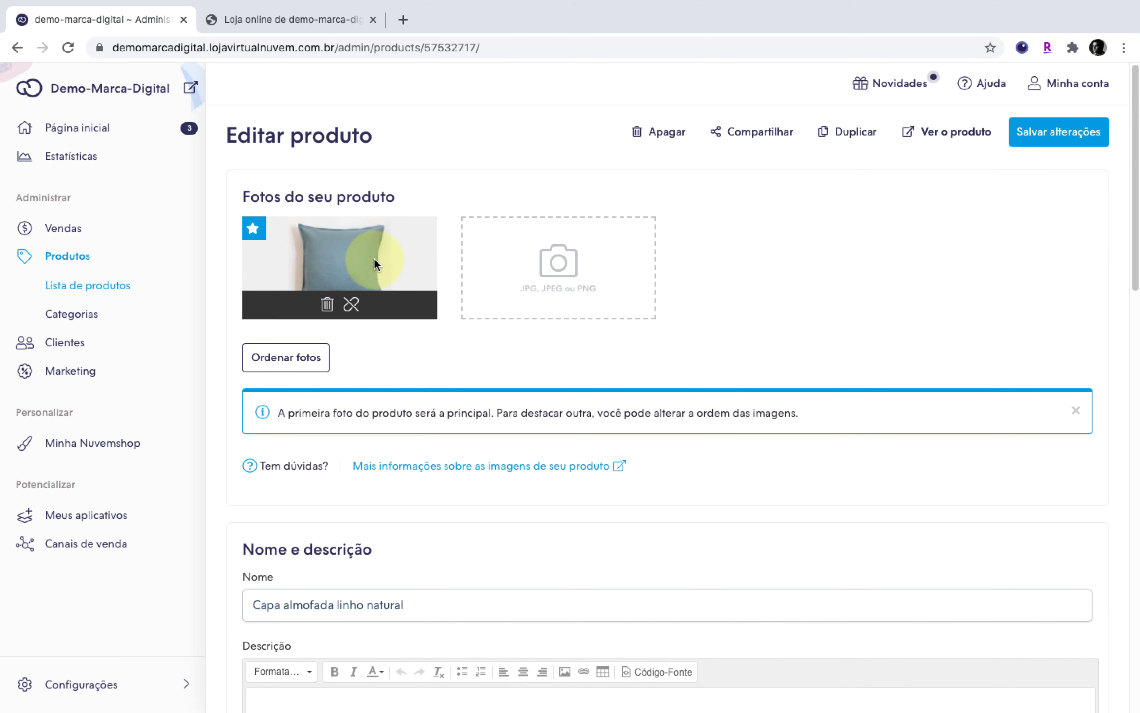
scroll(467, 278, "down", 3)
scroll(472, 287, "up", 3)
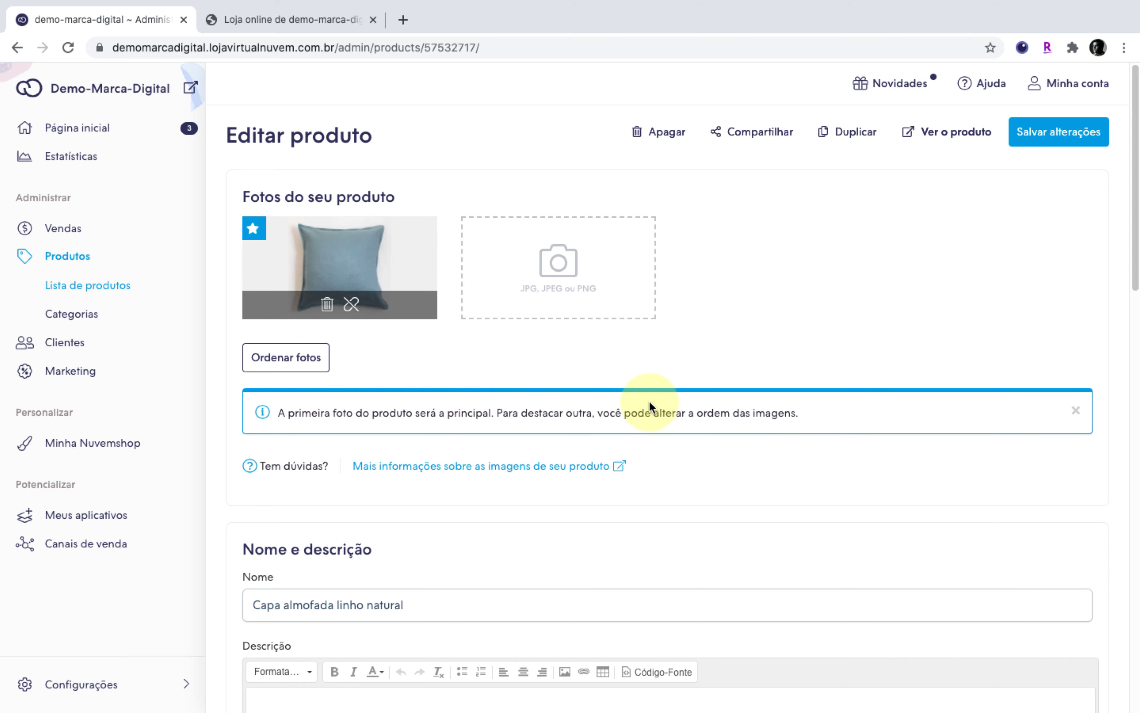
scroll(521, 437, "down", 5)
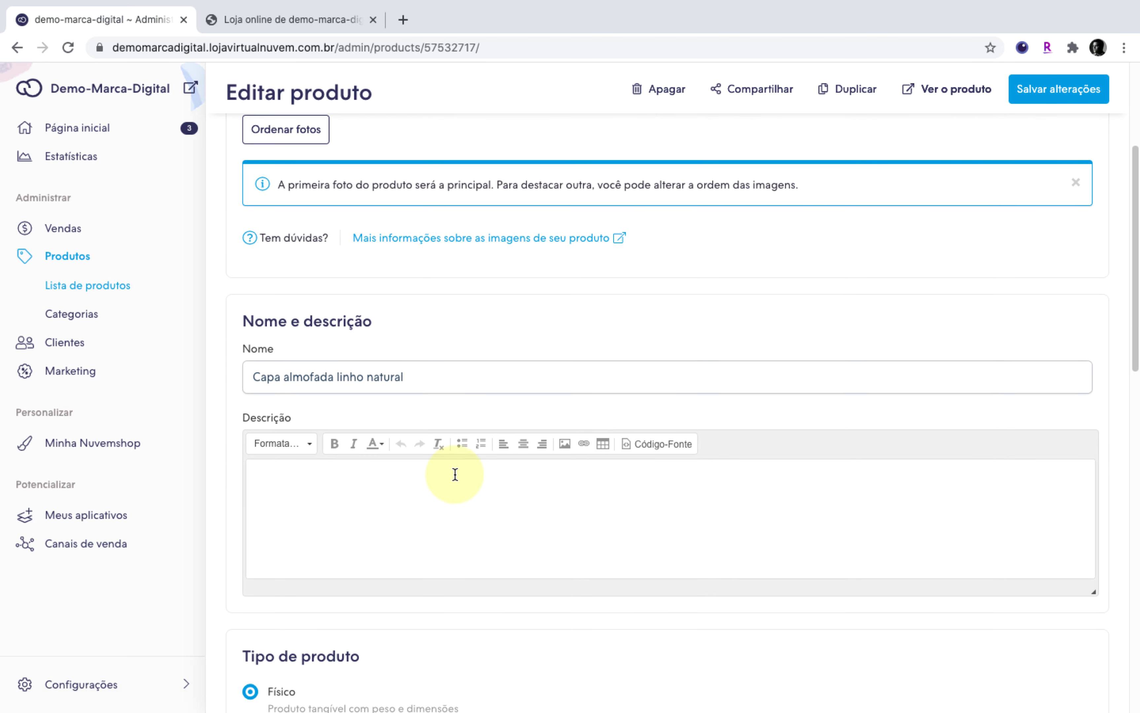
scroll(452, 527, "down", 2)
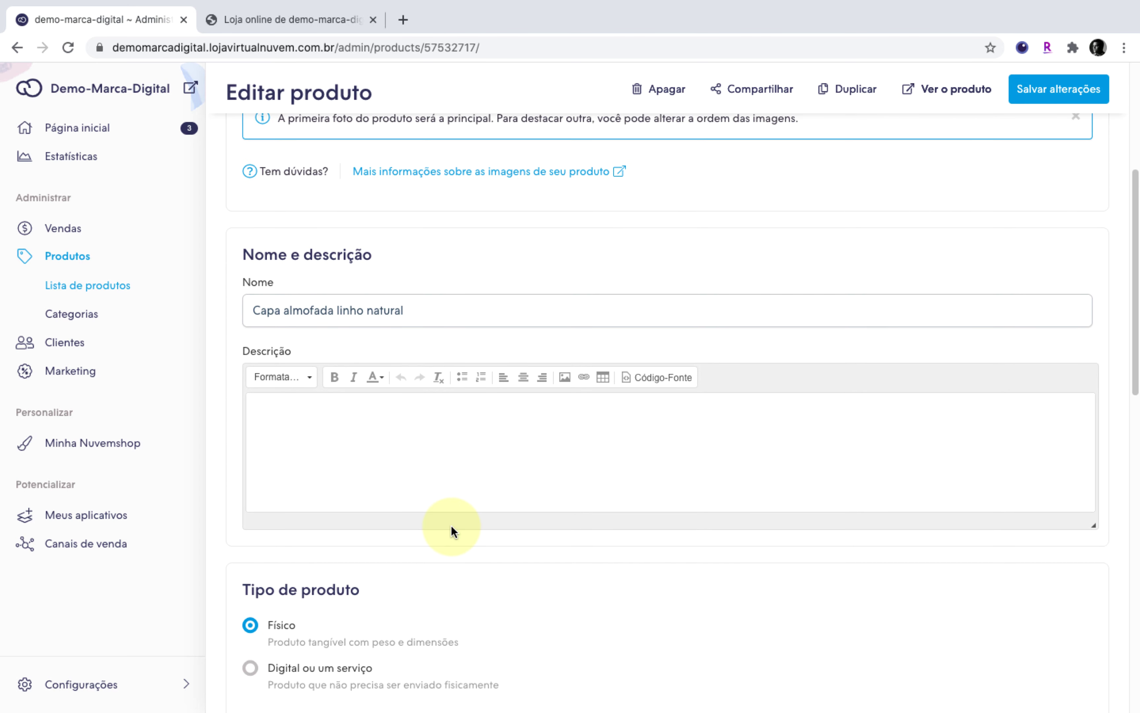
left_click(454, 453)
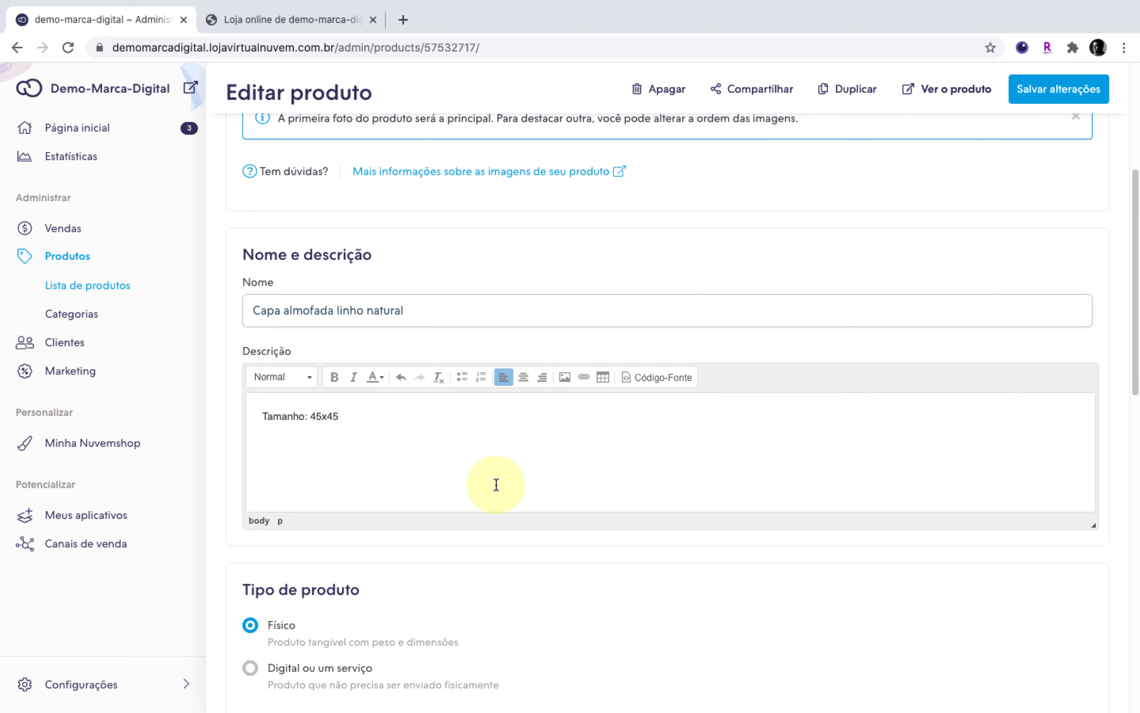
Add Cinza and Preto to the published product's colour variations.
scroll(495, 490, "down", 3)
scroll(499, 491, "up", 10)
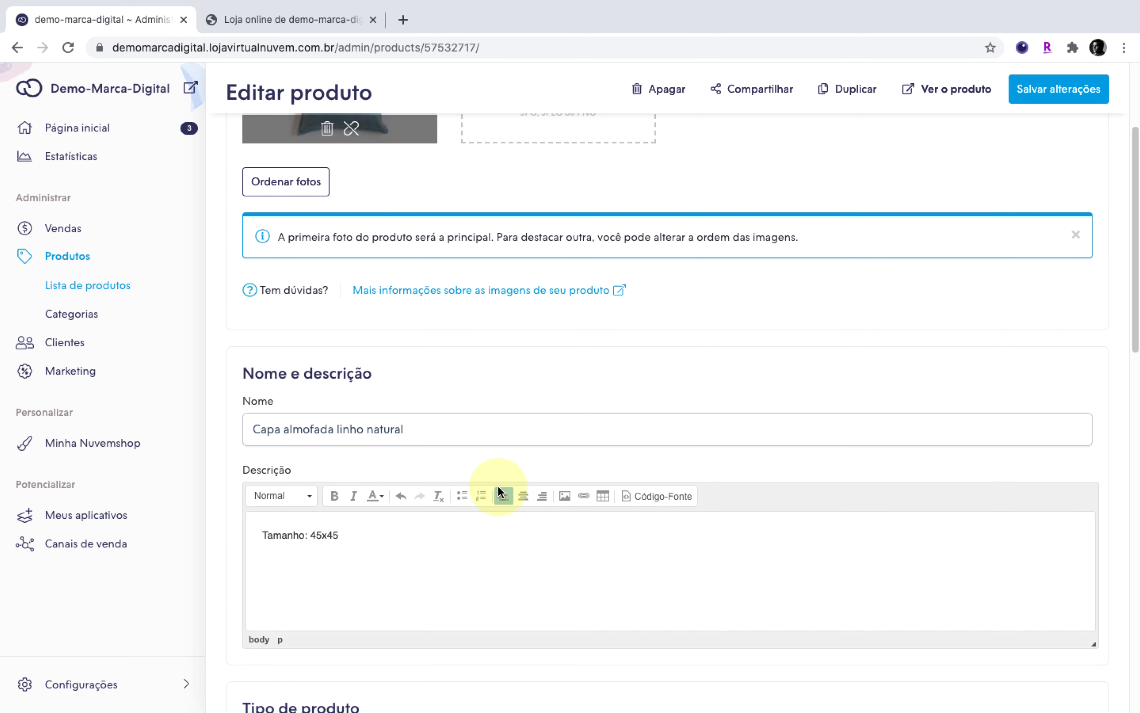
scroll(517, 521, "down", 12)
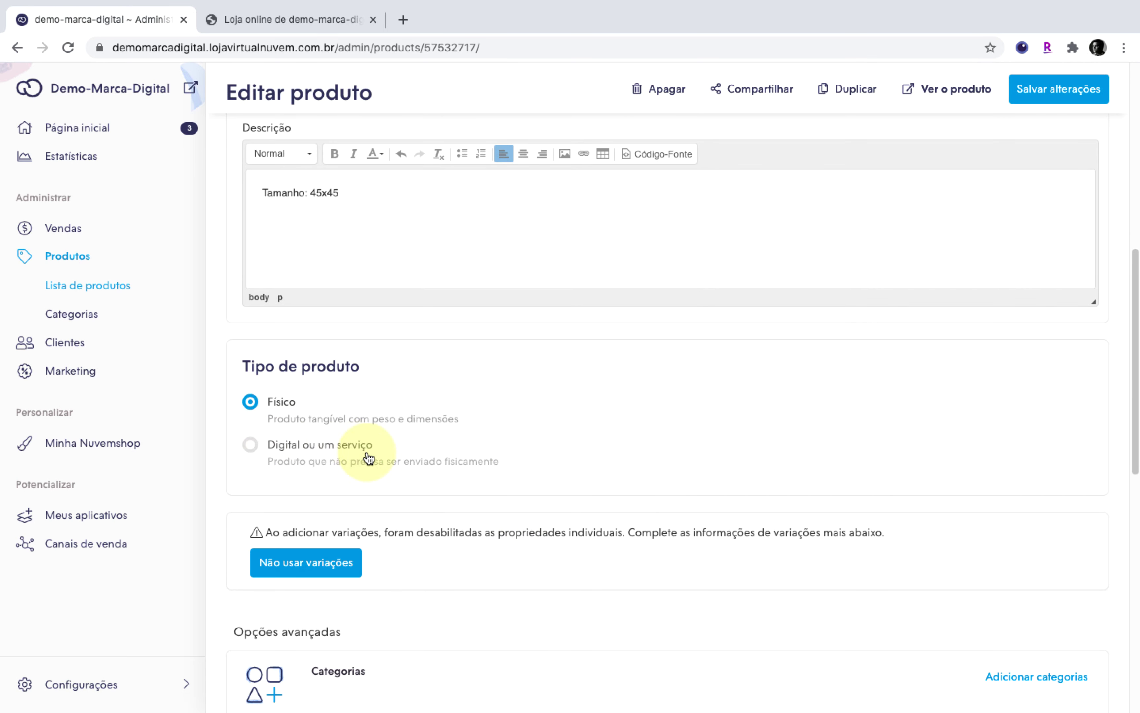
scroll(364, 411, "down", 7)
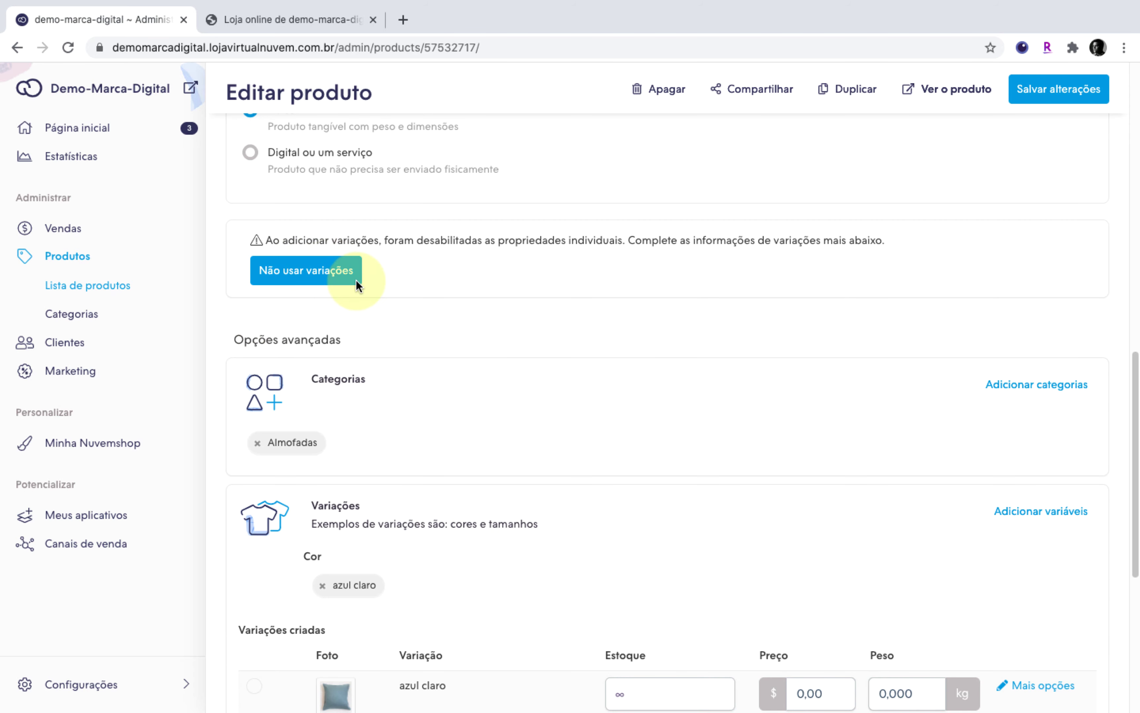
scroll(293, 376, "down", 5)
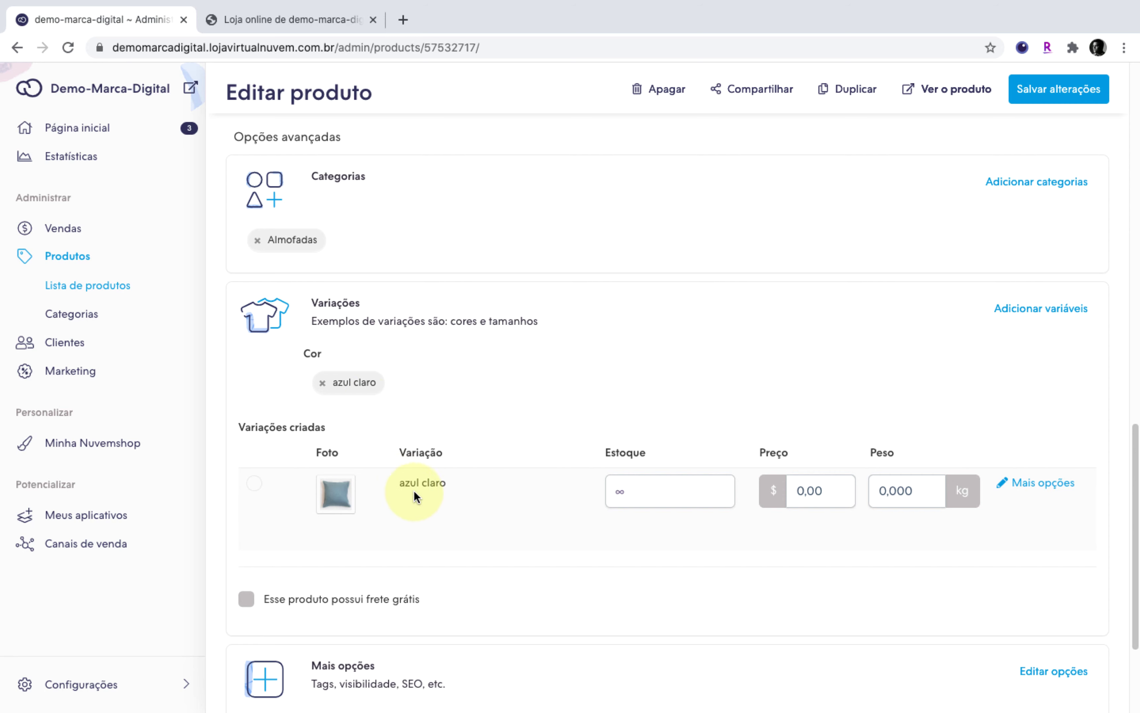
scroll(438, 468, "down", 1)
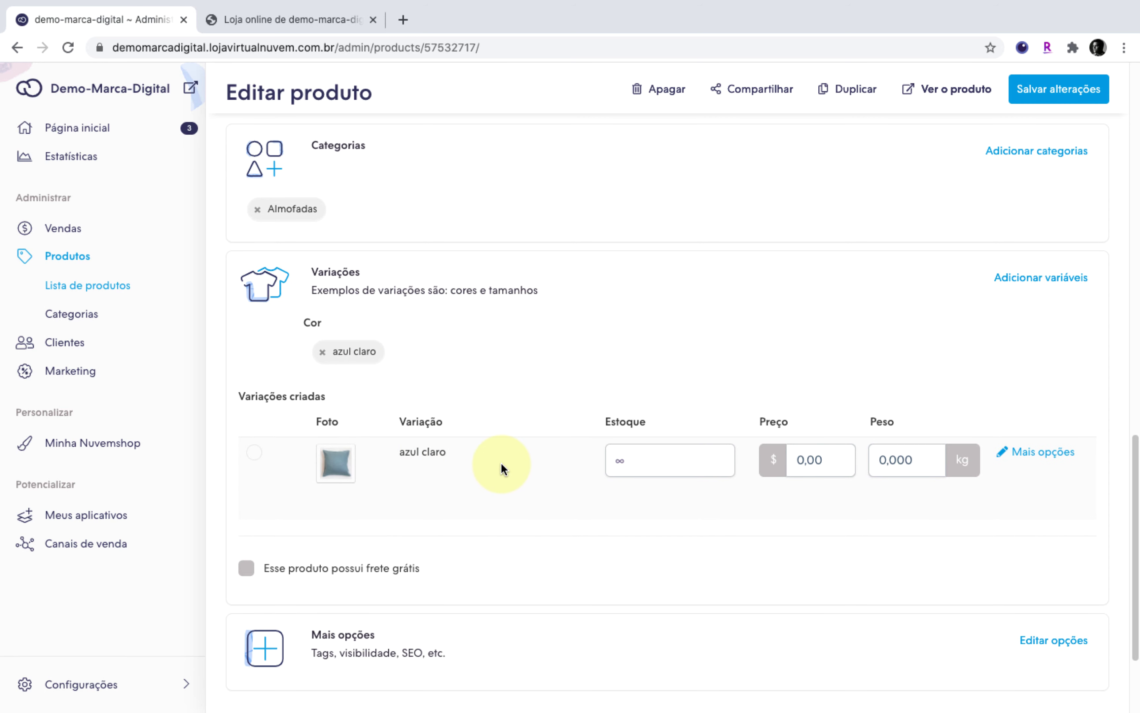
scroll(505, 462, "down", 1)
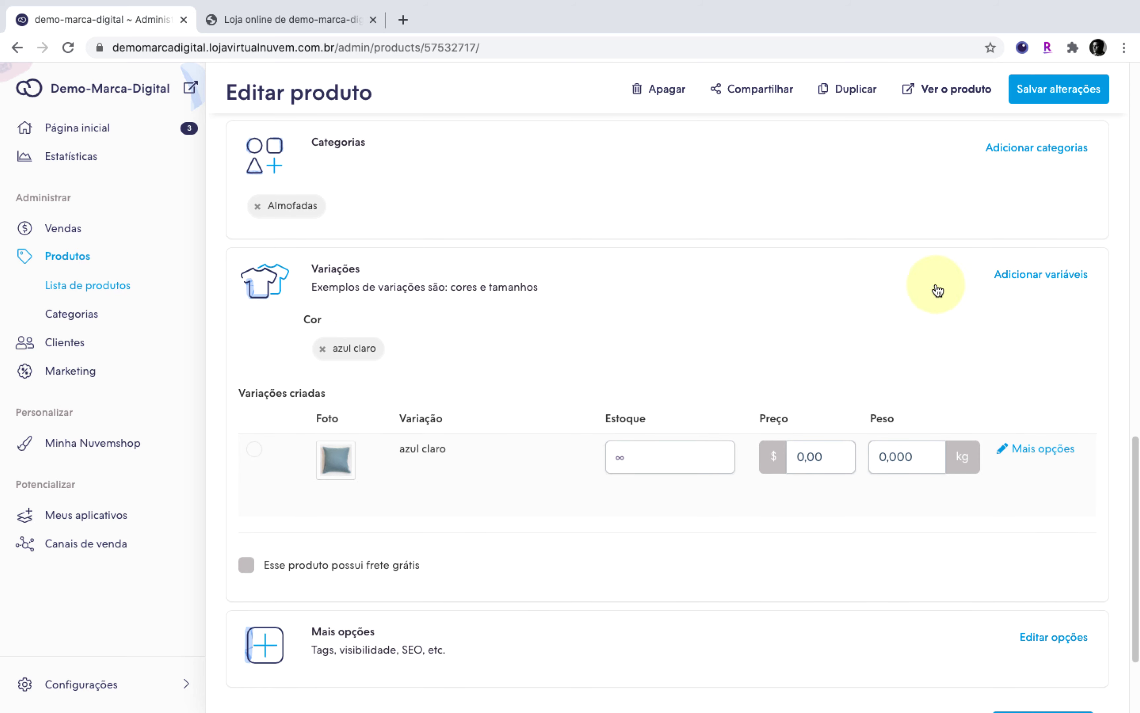
left_click(1005, 274)
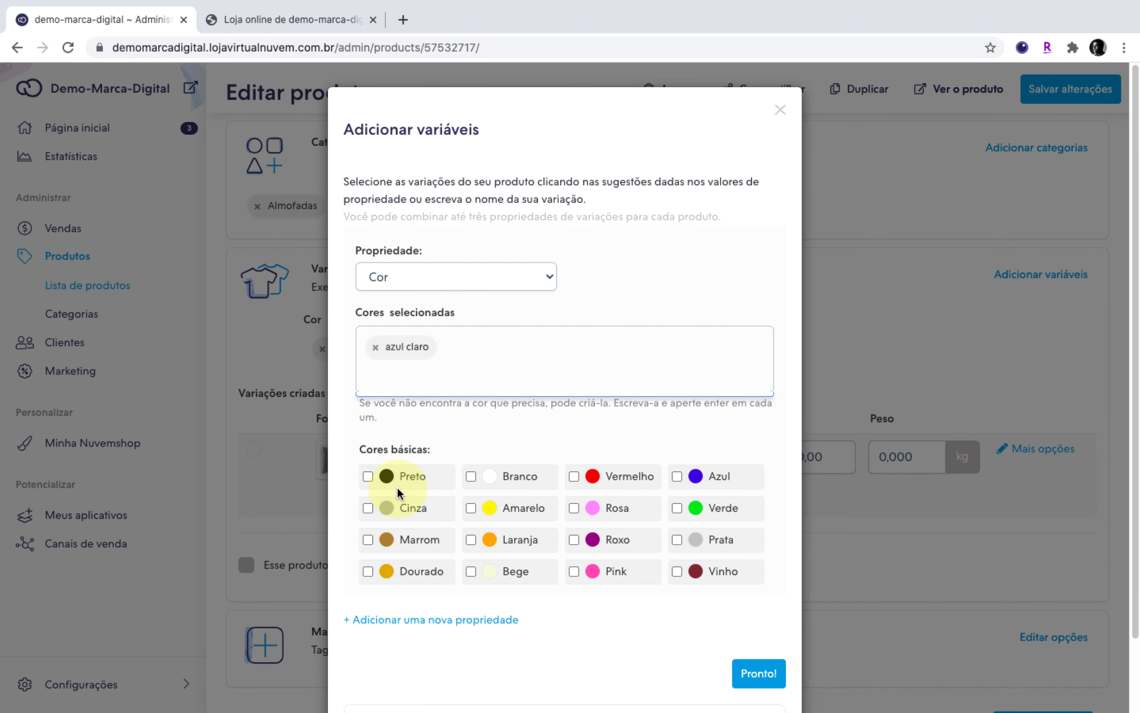
left_click(368, 508)
left_click(367, 476)
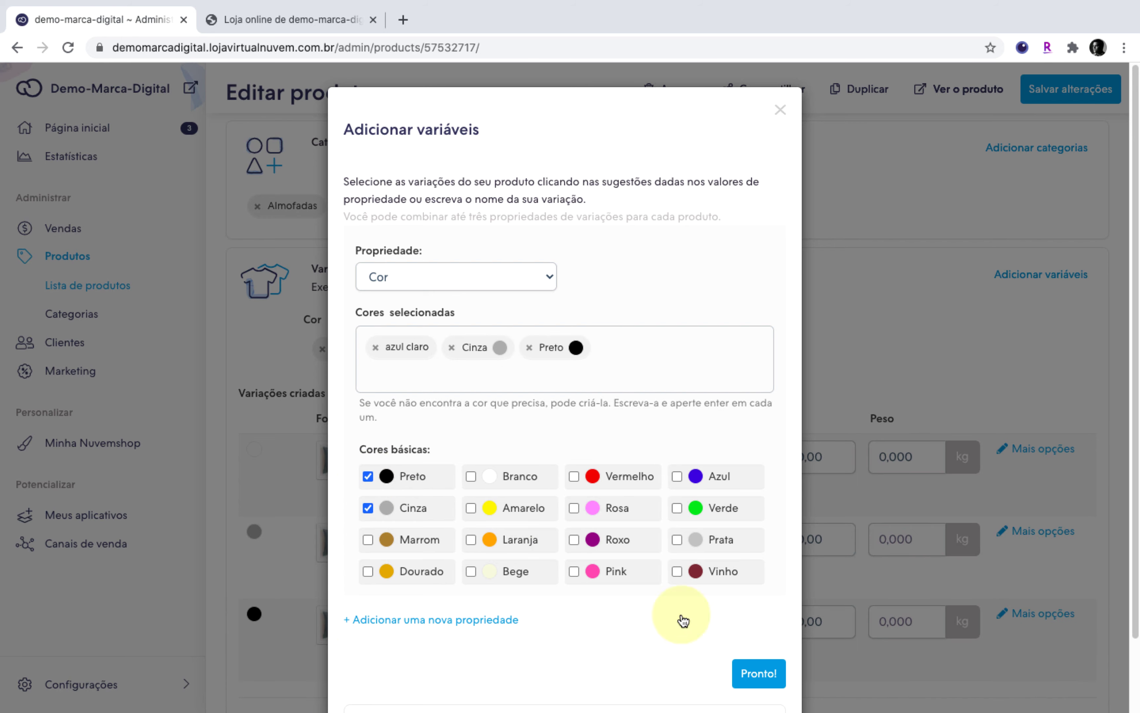
left_click(758, 673)
Examine the price, weight, dimension and product code options of the azul claro variation, and close them.
scroll(614, 448, "down", 2)
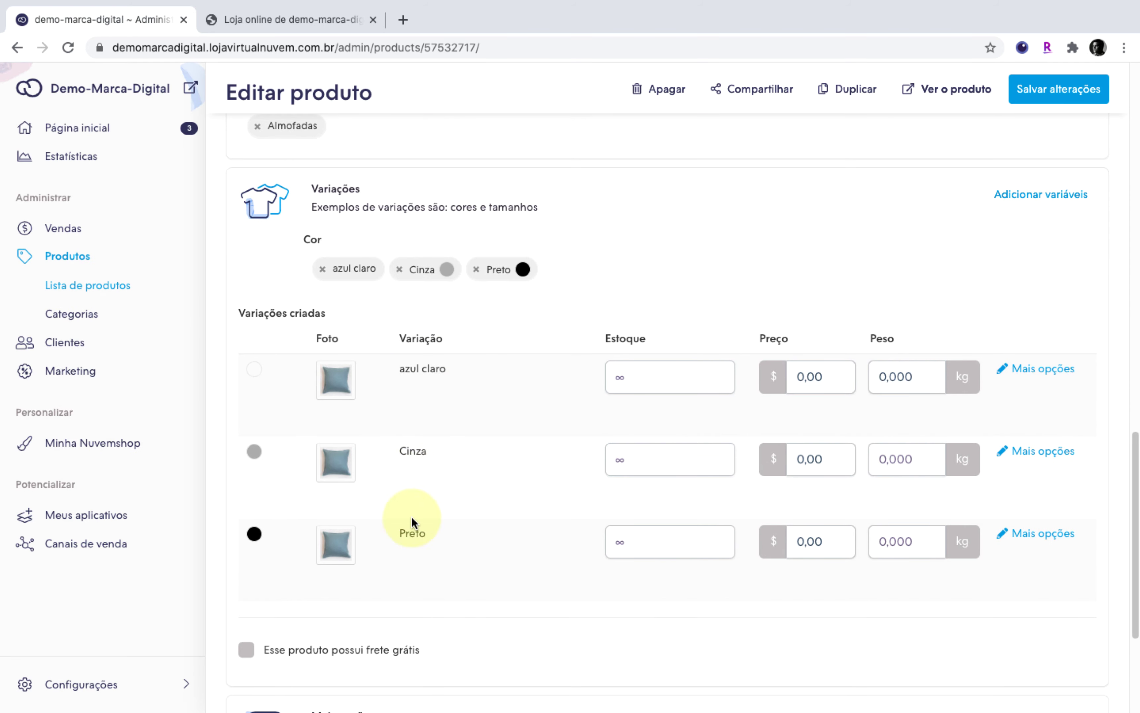
left_click(1048, 370)
scroll(723, 314, "down", 3)
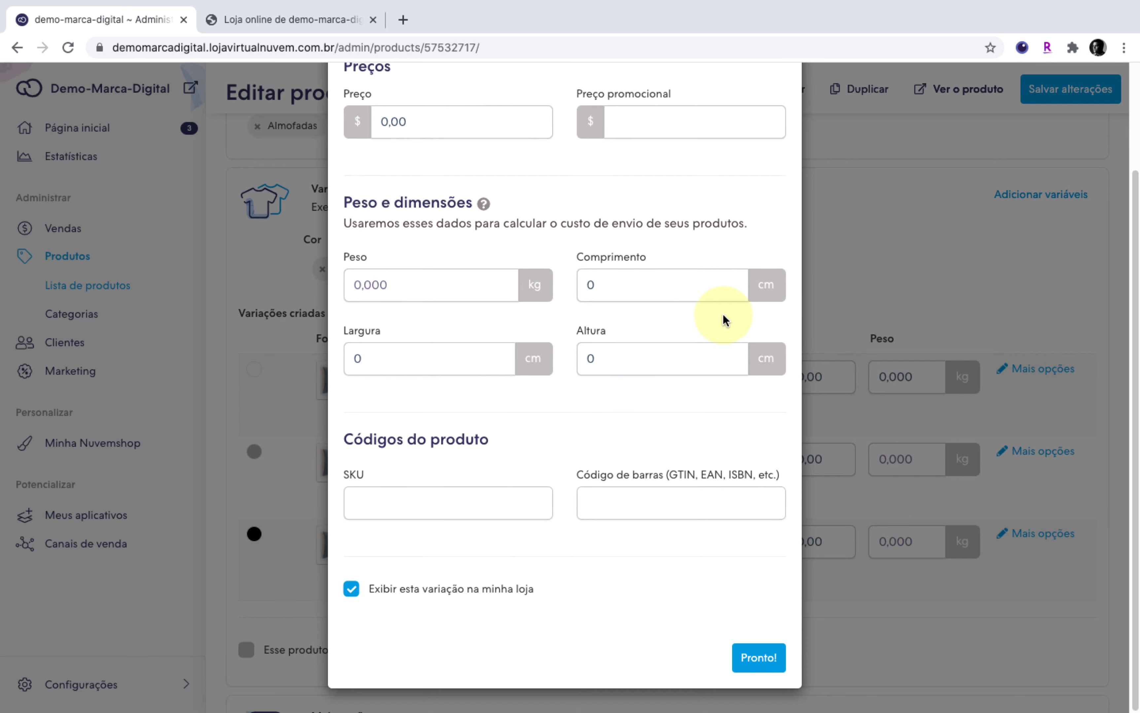
scroll(723, 314, "up", 3)
left_click(780, 110)
Set the azul claro variation's stock to 10 and its price to 89,90, applying the price to all variations.
left_click(665, 376)
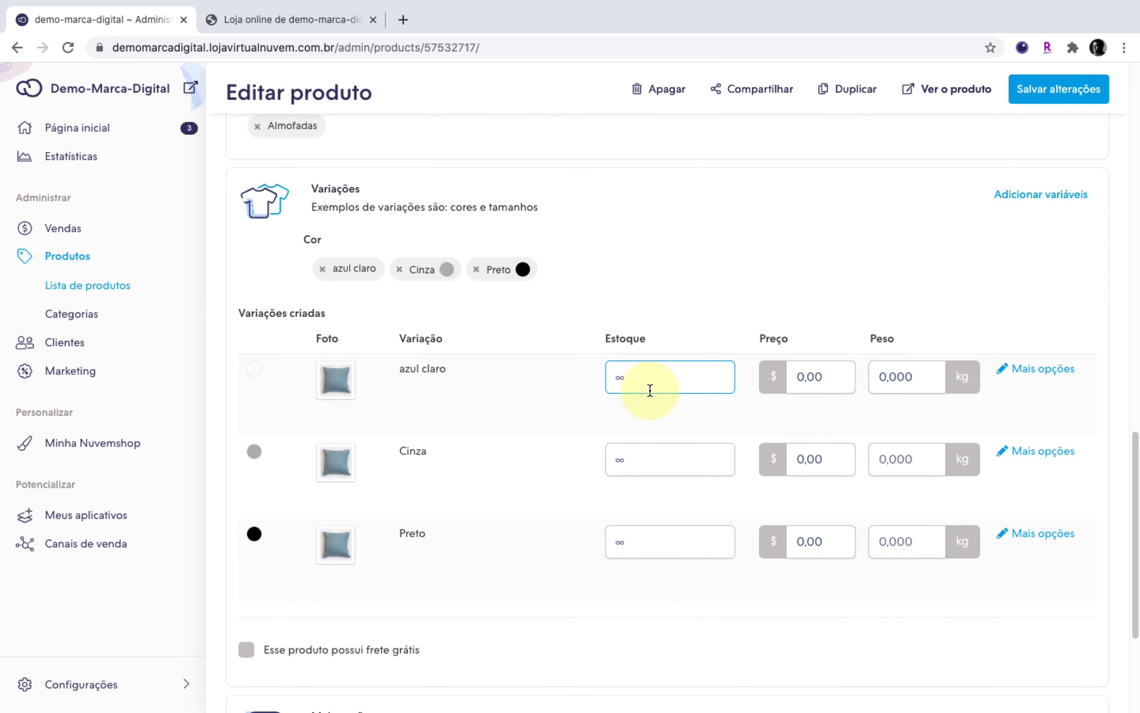
left_click(841, 380)
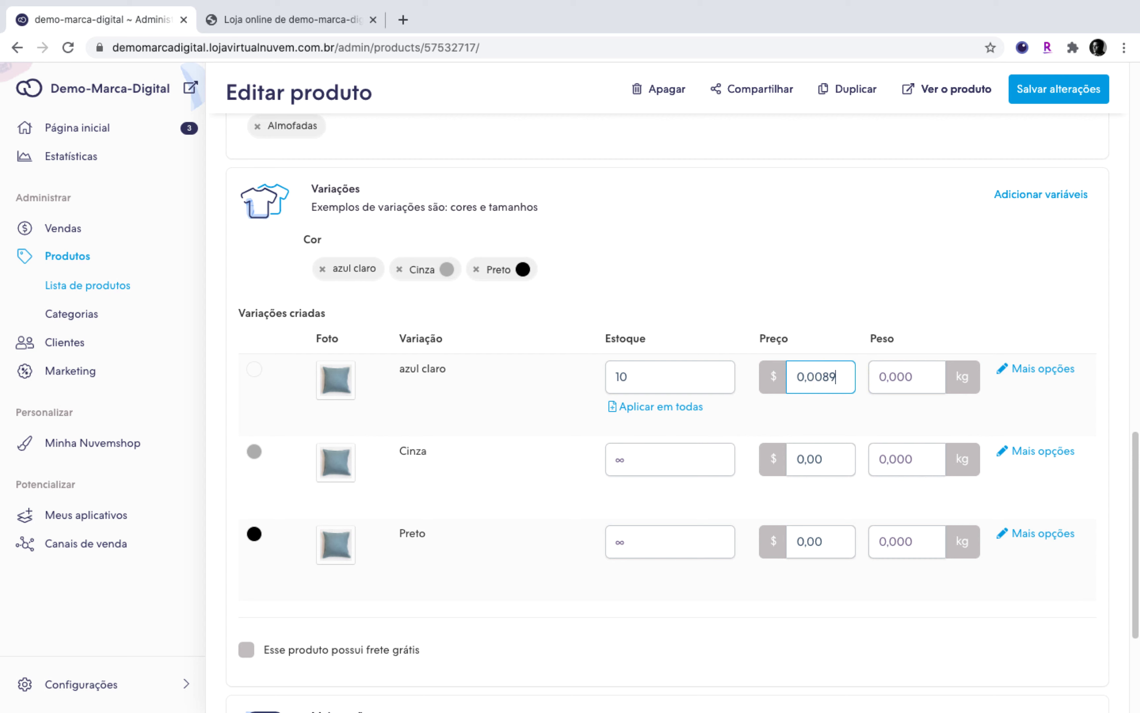
key("BackSpace")
key("BackSpace")
key("BackSpace")
key("BackSpace")
key("BackSpace")
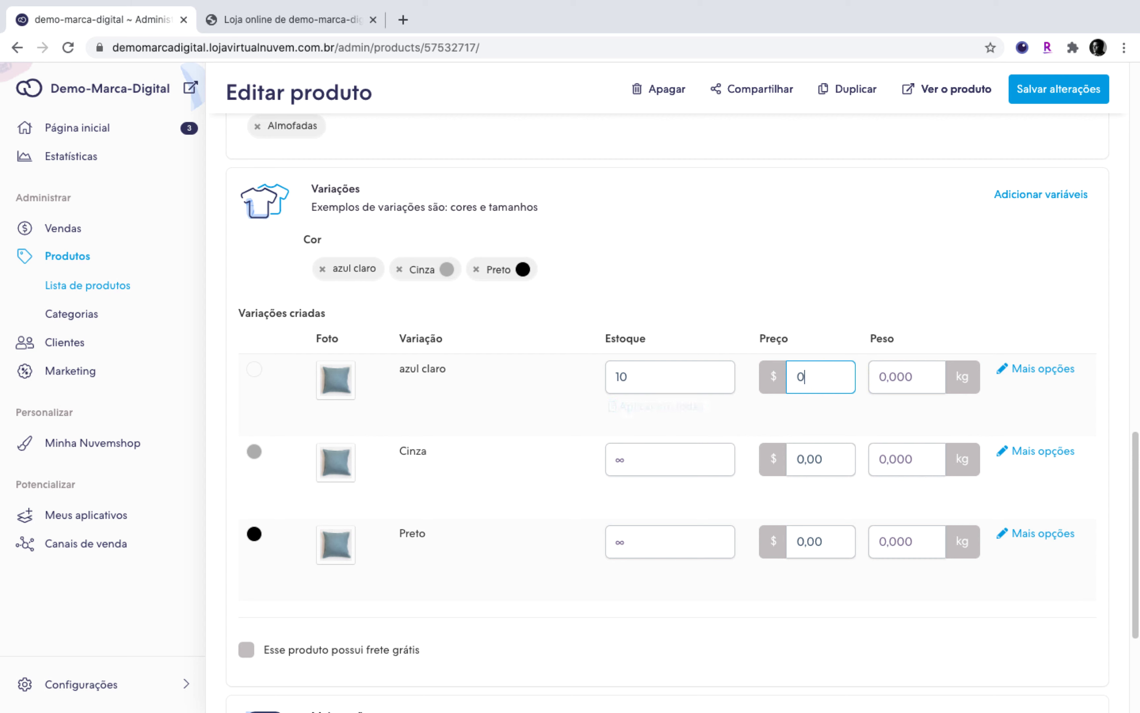
left_click(913, 376)
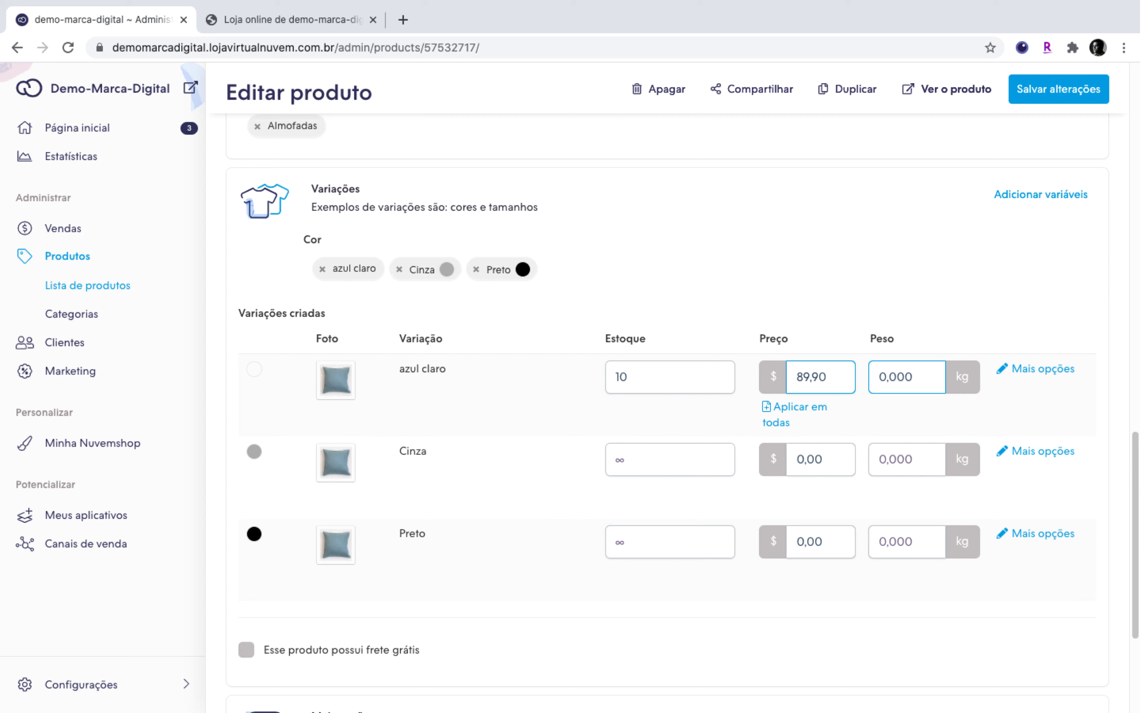
left_click(787, 410)
Set the Cinza variation's stock to 10 and apply it to all variations.
left_click(687, 460)
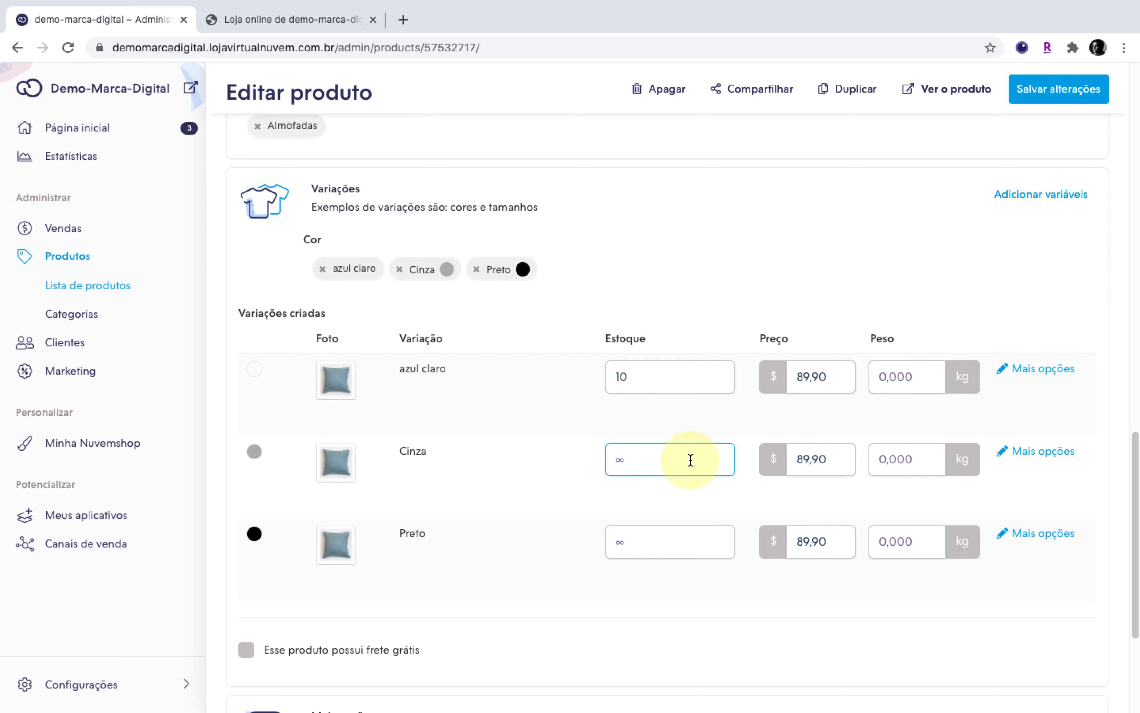
type("10")
left_click(628, 492)
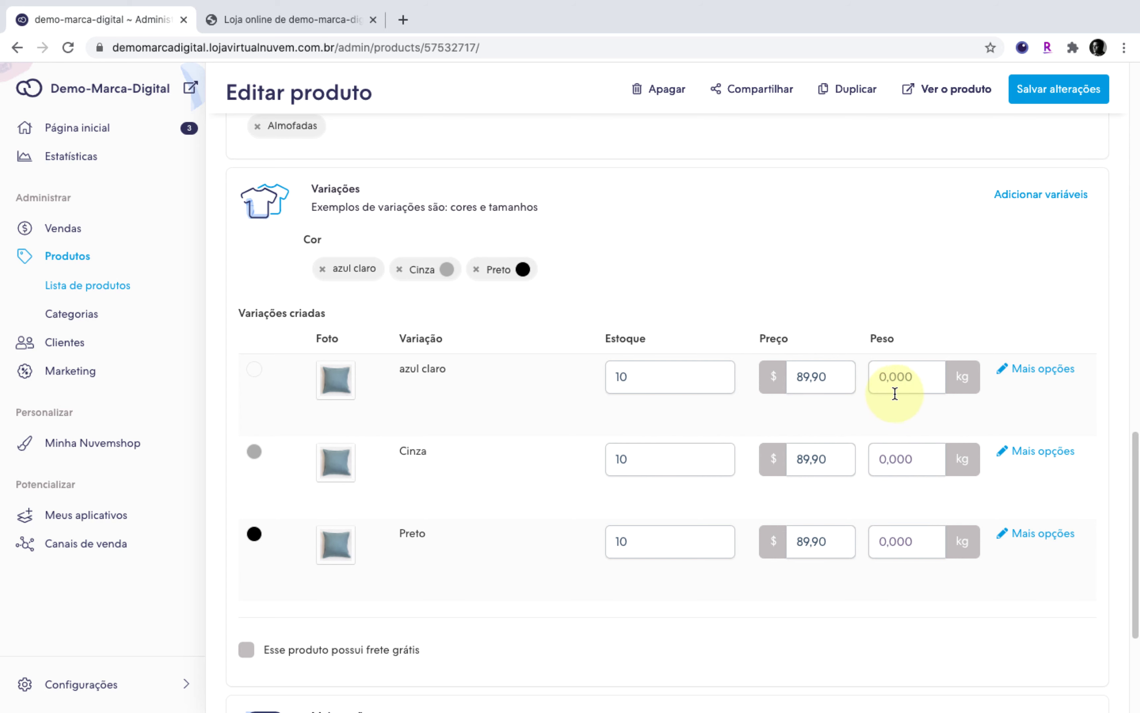
Set the azul claro variation's weight to 0,180 kg and apply it to all variations.
left_click(917, 377)
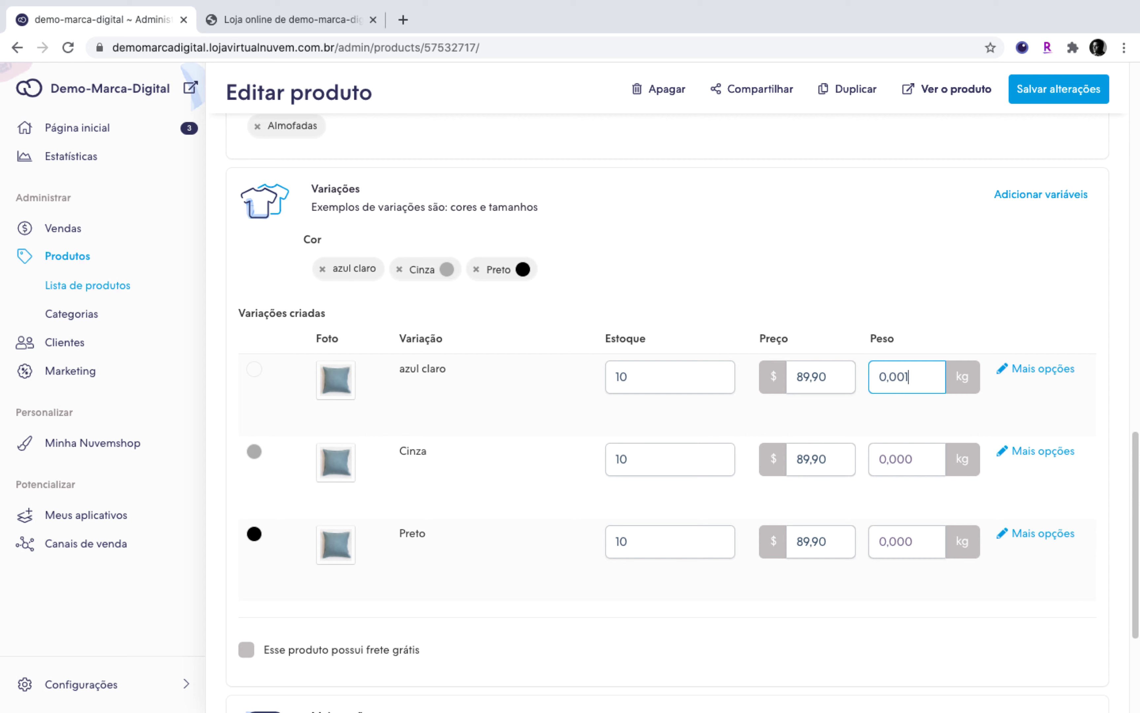
type("180")
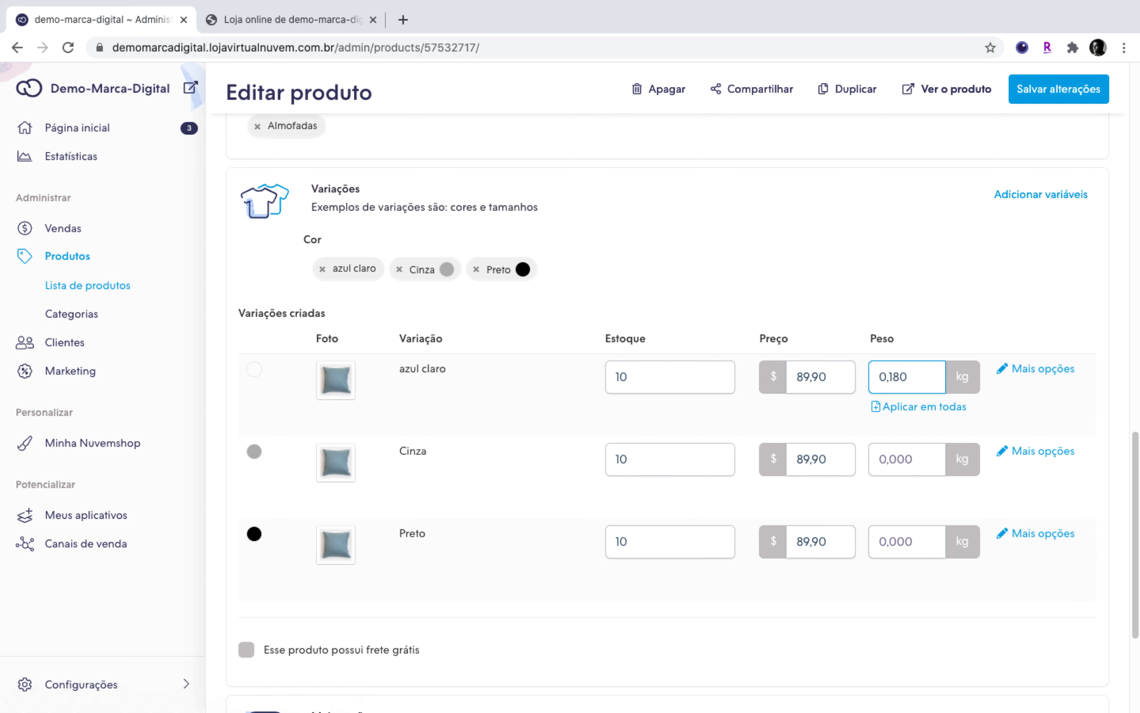
left_click(880, 383)
left_click(918, 406)
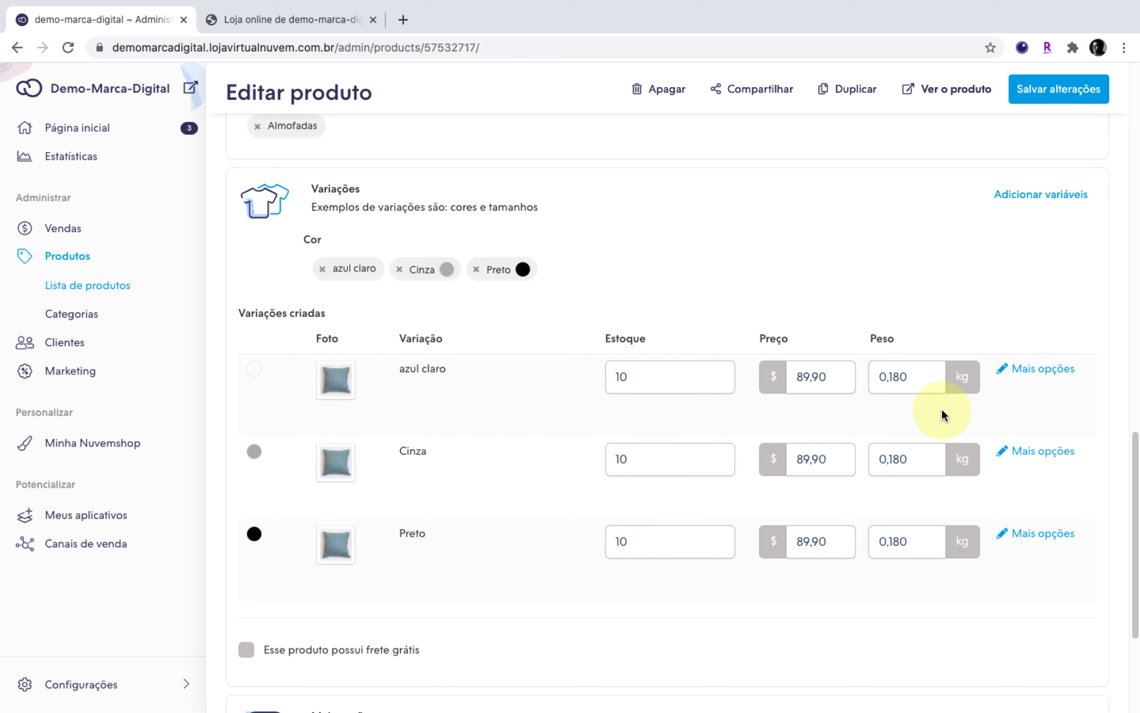
Review the stock, price and weight values of the three colour variations.
scroll(941, 415, "down", 2)
scroll(920, 434, "down", 1)
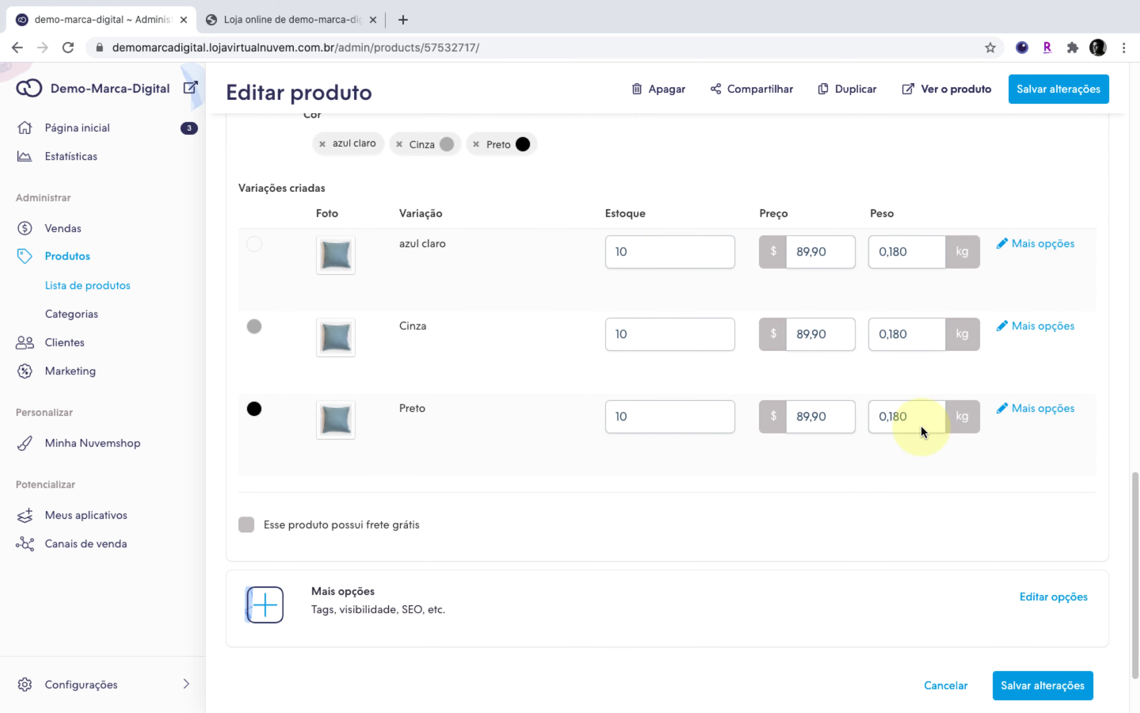
scroll(900, 283, "up", 3)
scroll(946, 461, "down", 2)
left_click(890, 394)
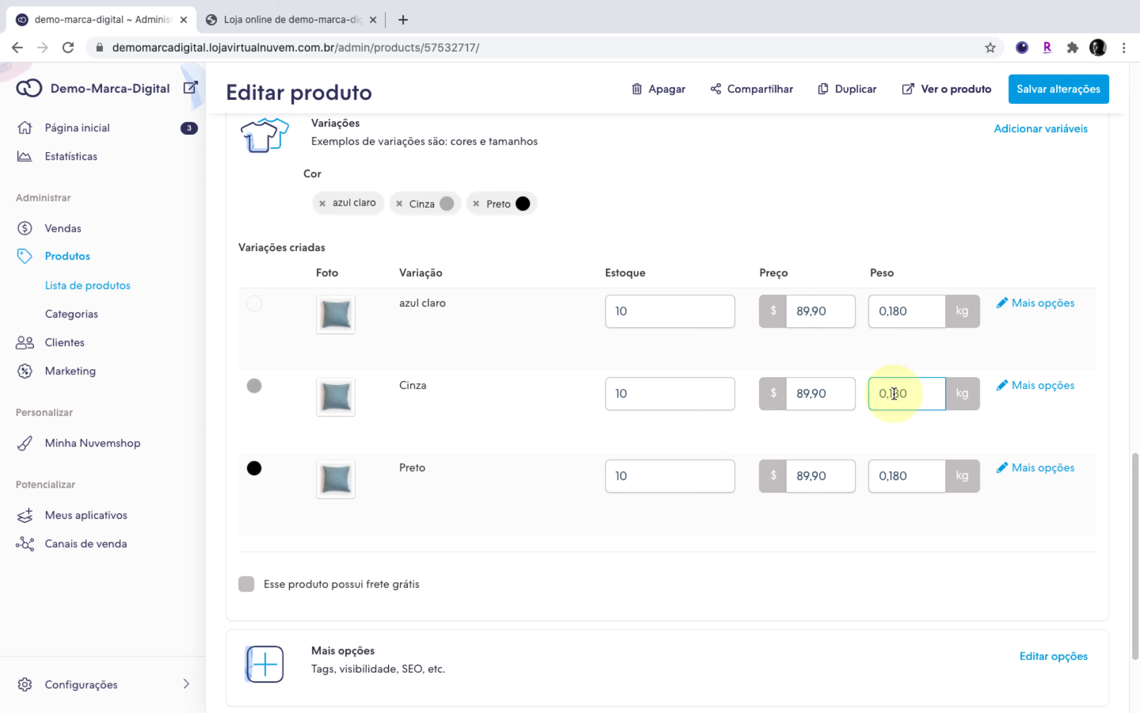
scroll(919, 376, "up", 3)
left_click(919, 377)
scroll(919, 377, "down", 1)
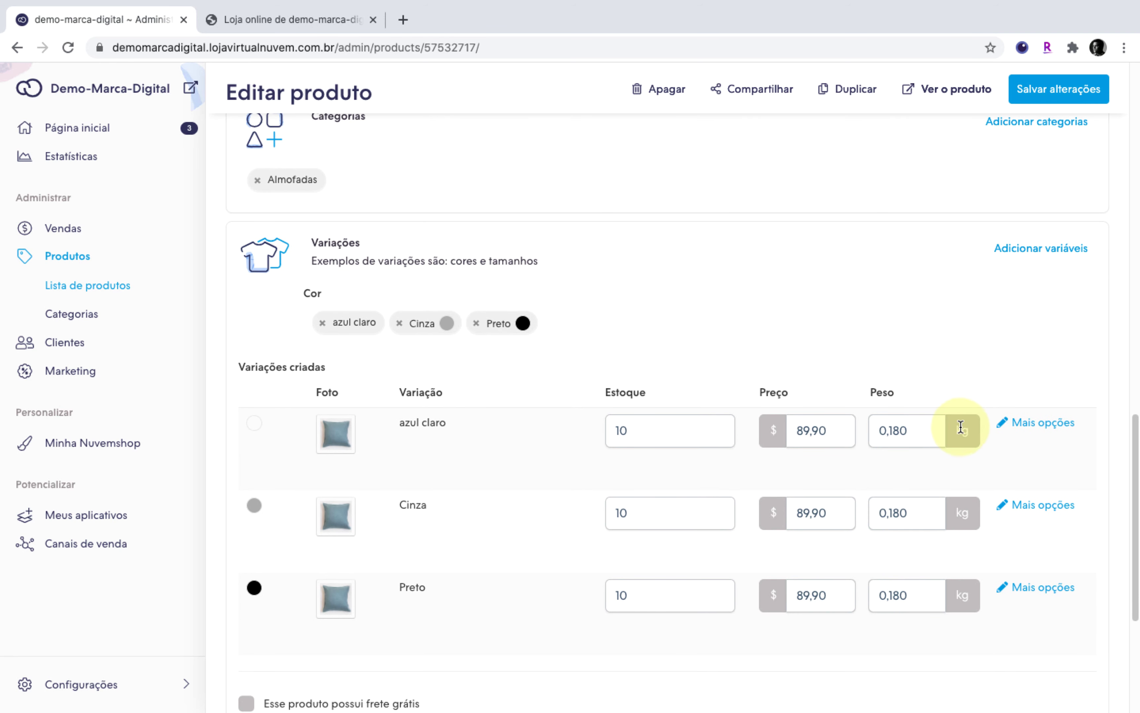
Set the azul claro variation's width and height to 45 cm each in its additional options.
left_click(1021, 423)
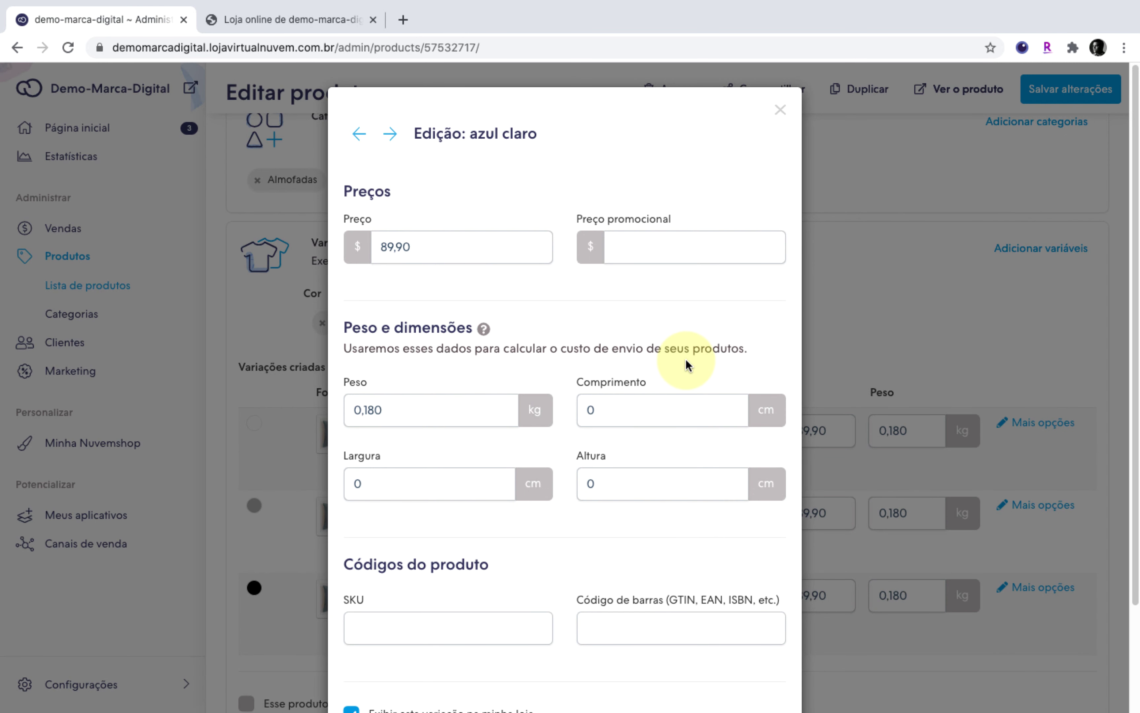
scroll(685, 360, "down", 1)
left_click(468, 466)
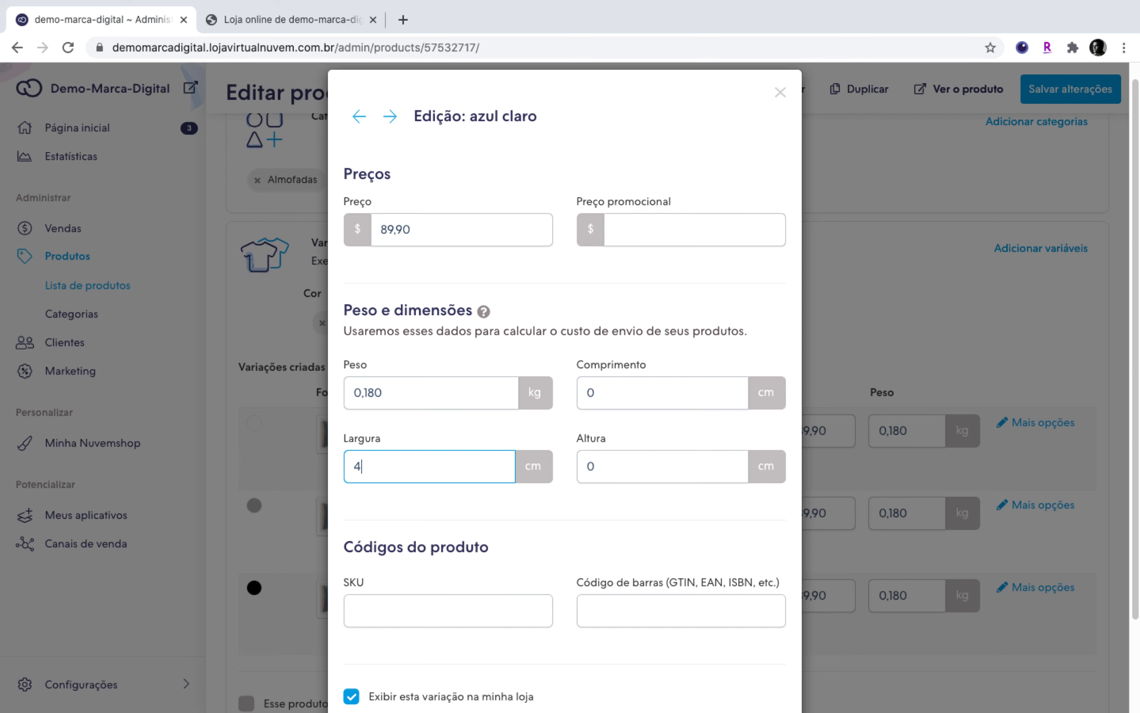
key("Tab")
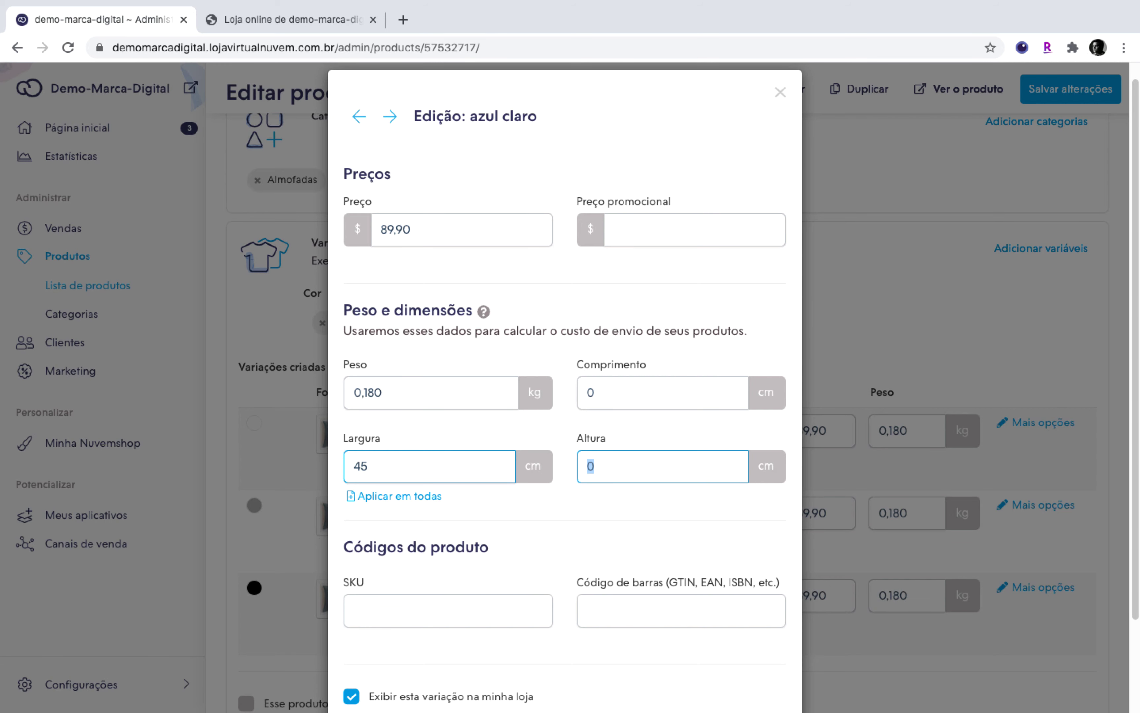
left_click(484, 517)
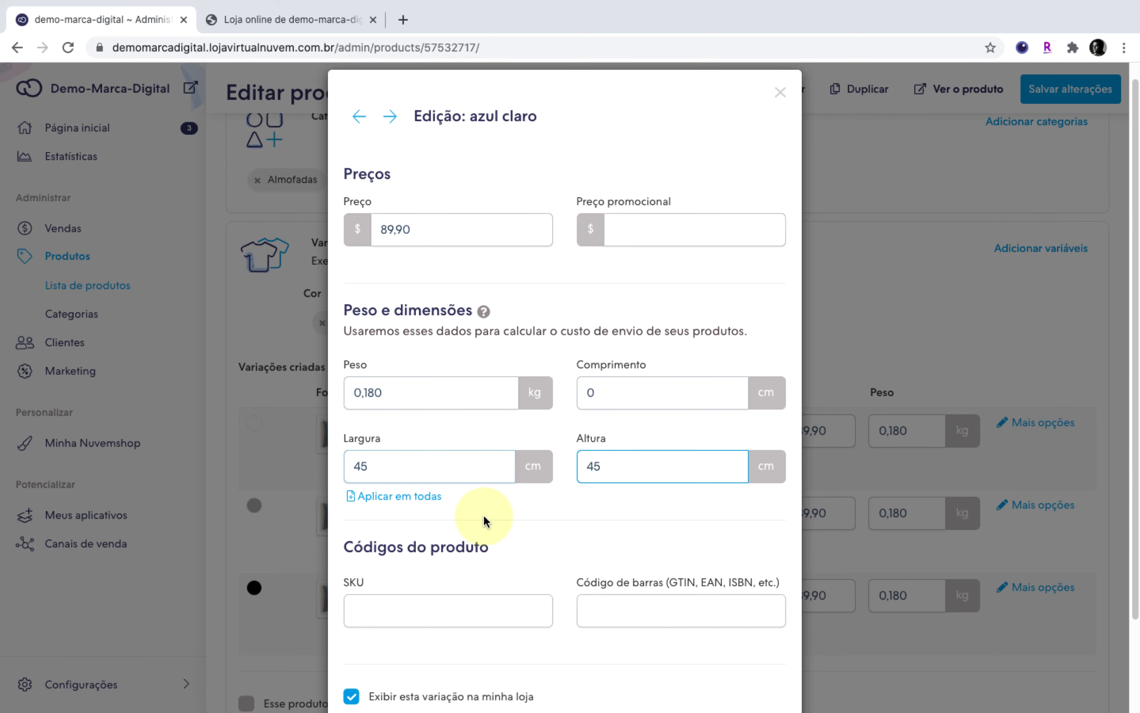
left_click(513, 505)
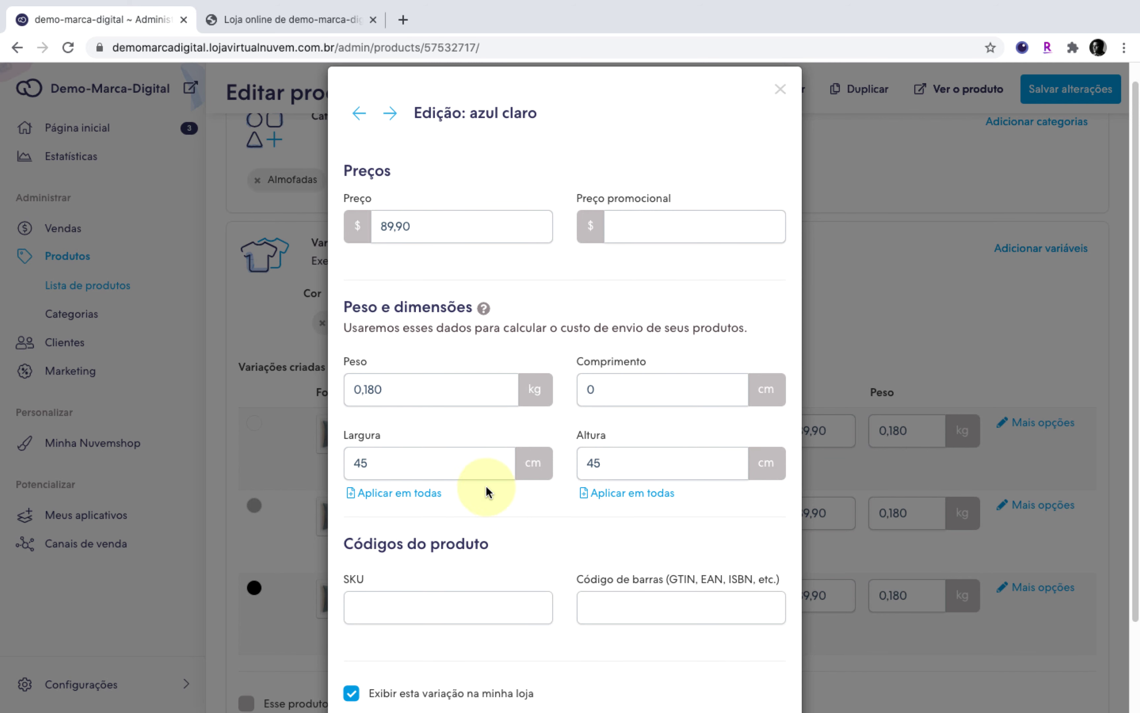
Apply the azul claro variation's width and height to all variations and confirm its additional options.
left_click(421, 493)
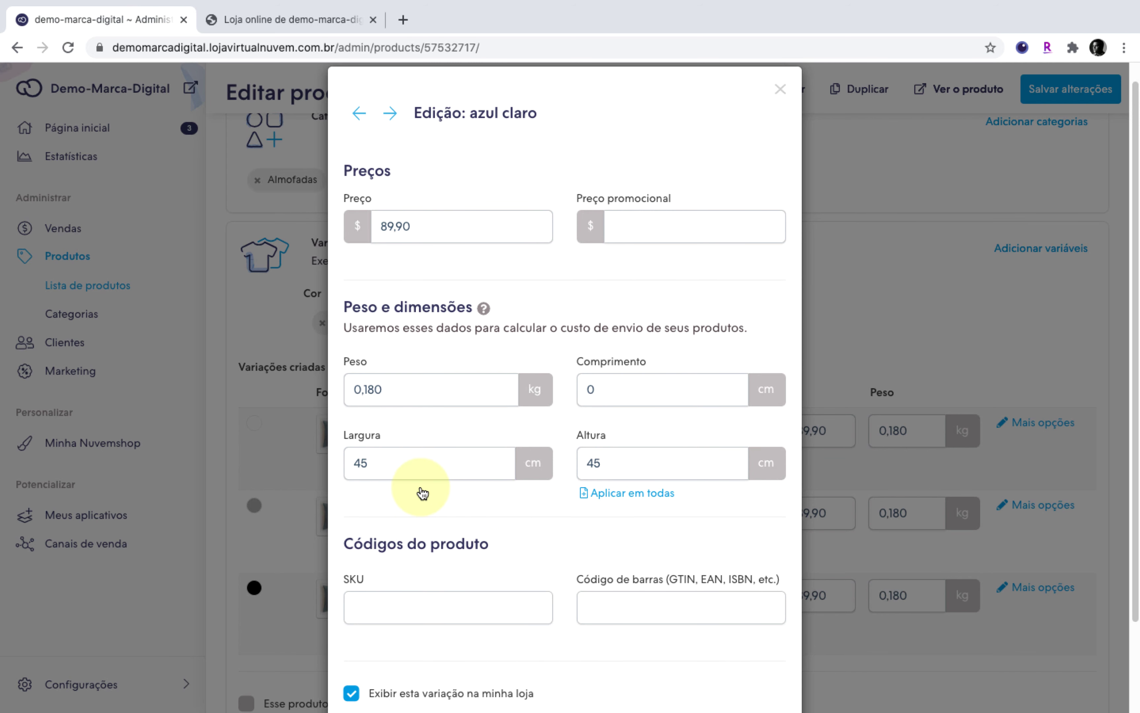
left_click(611, 494)
scroll(633, 500, "down", 2)
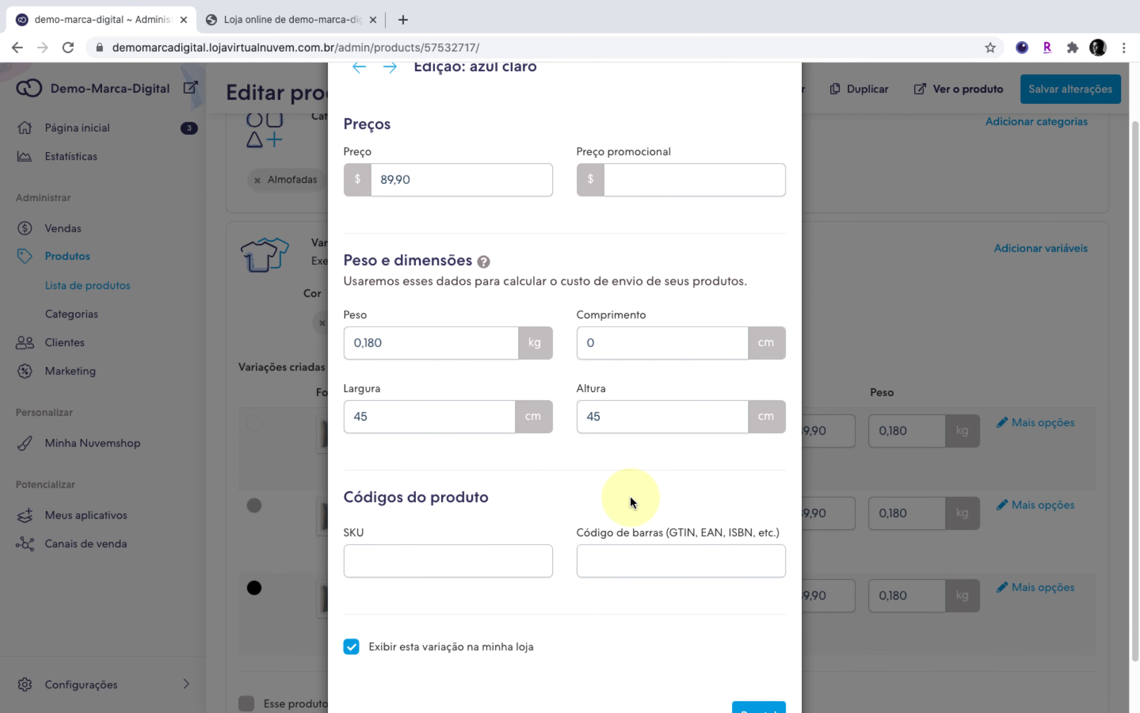
left_click(515, 549)
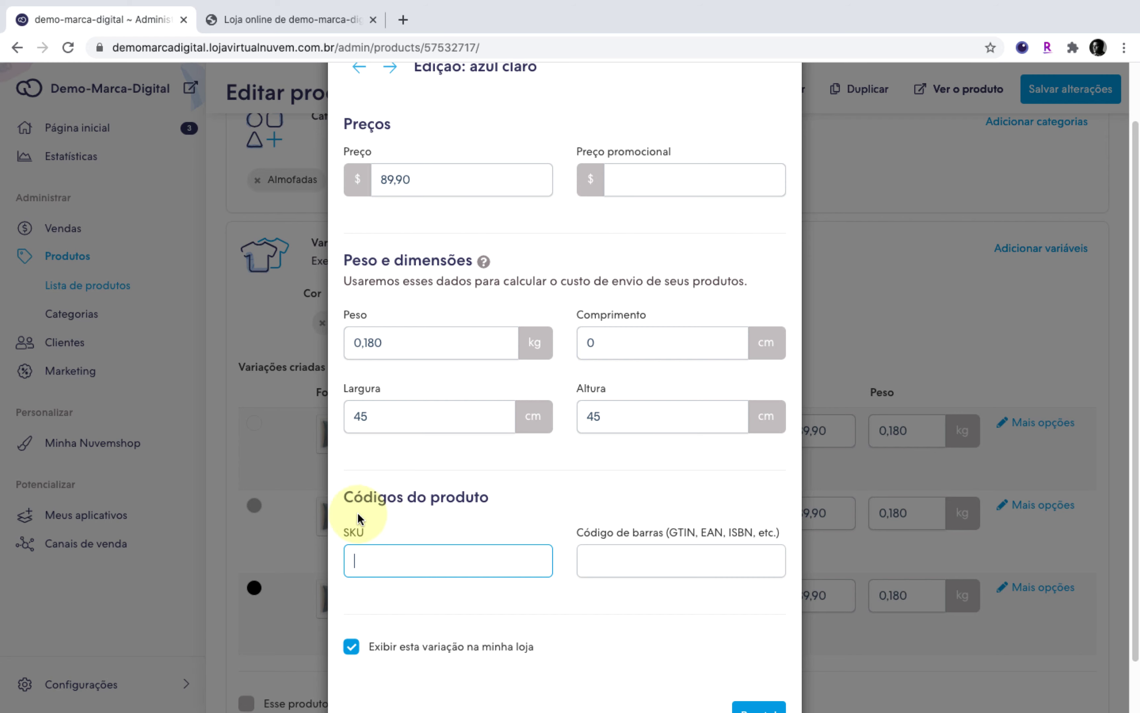
scroll(359, 524, "down", 2)
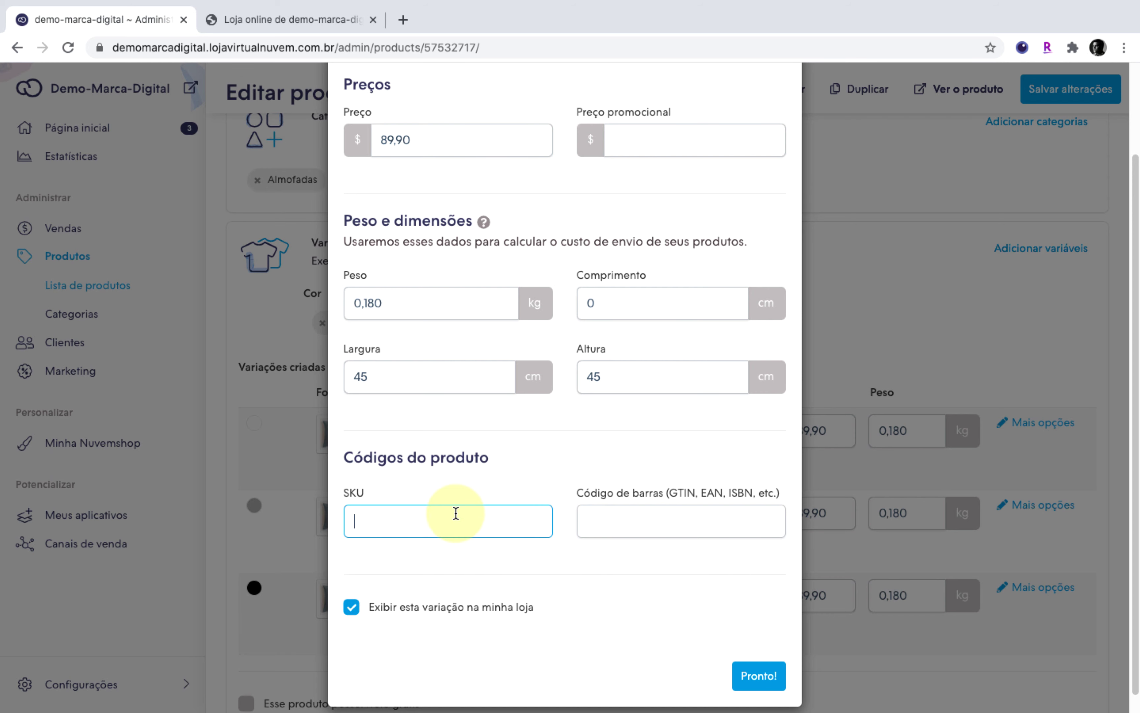
left_click(651, 527)
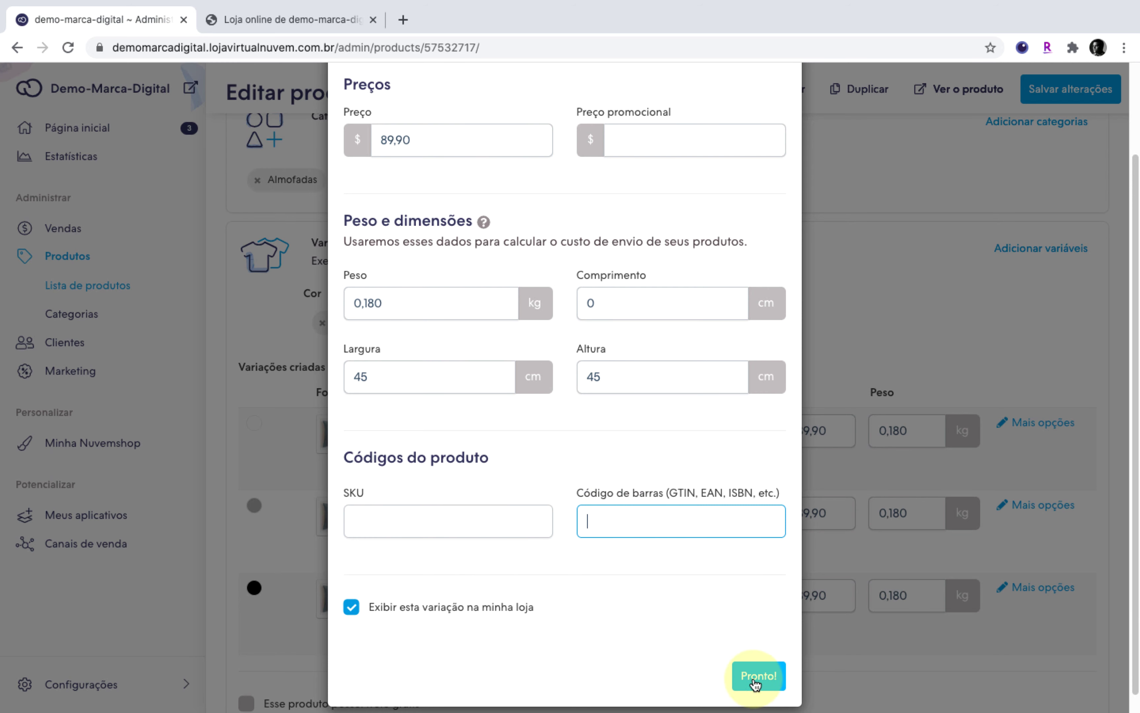
left_click(766, 684)
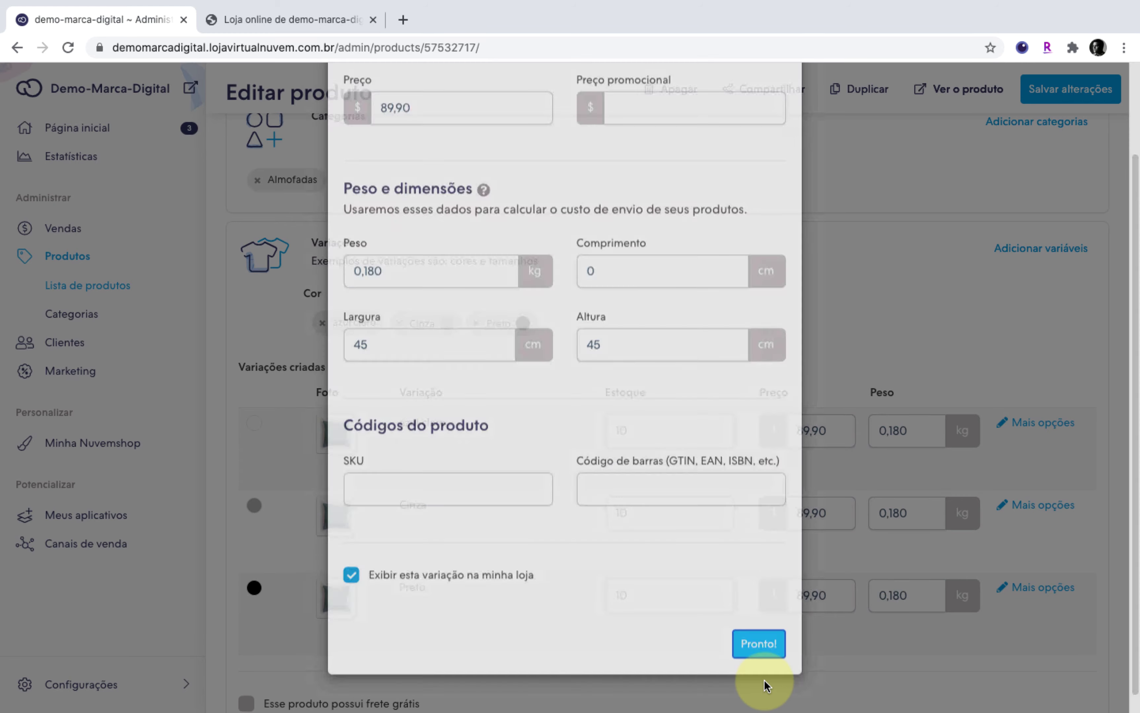
Add the tags almofada and linho in the product's additional options.
scroll(601, 611, "down", 5)
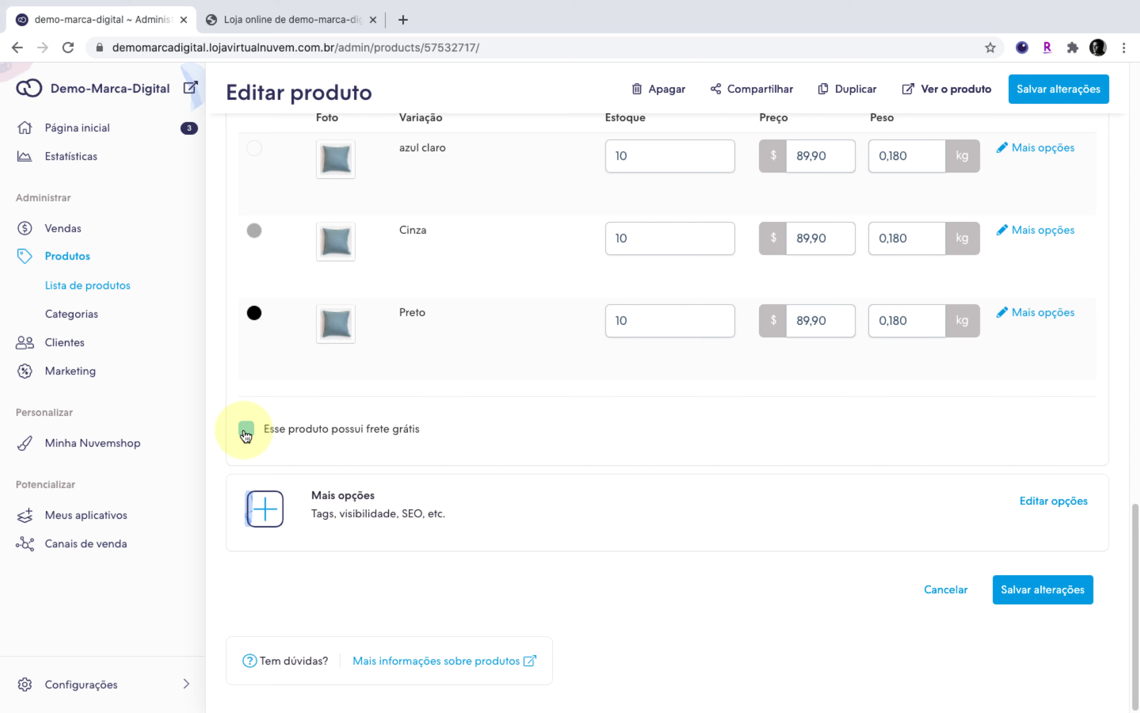
left_click(245, 432)
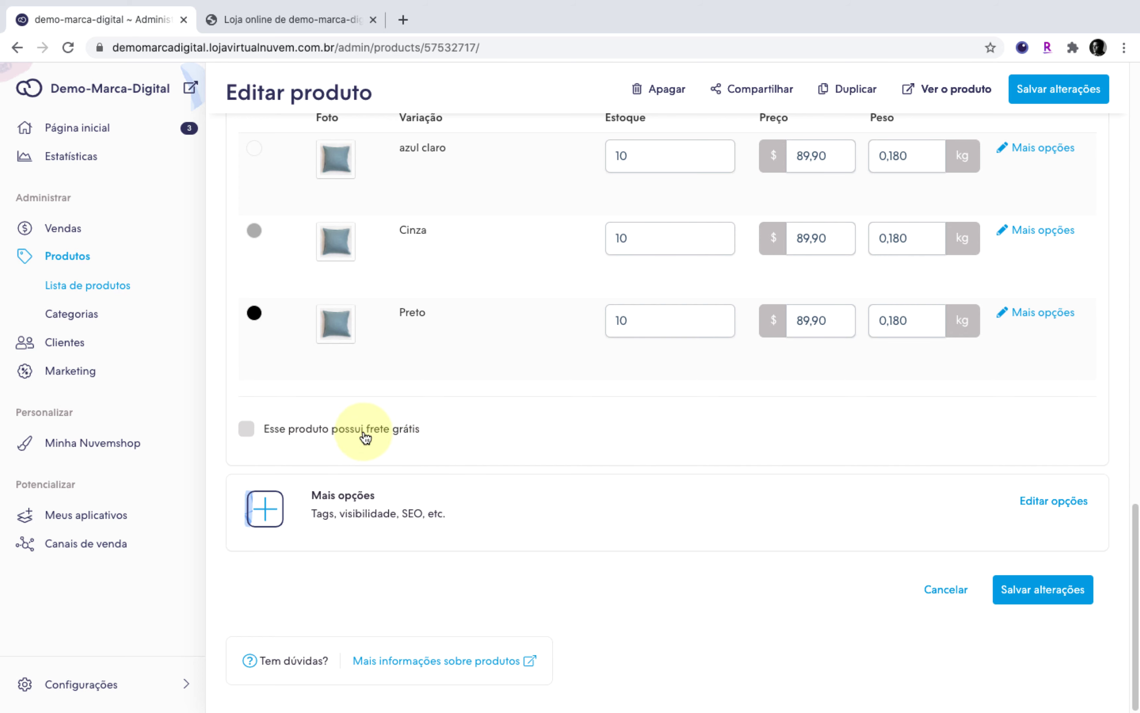
left_click(1040, 507)
left_click(414, 241)
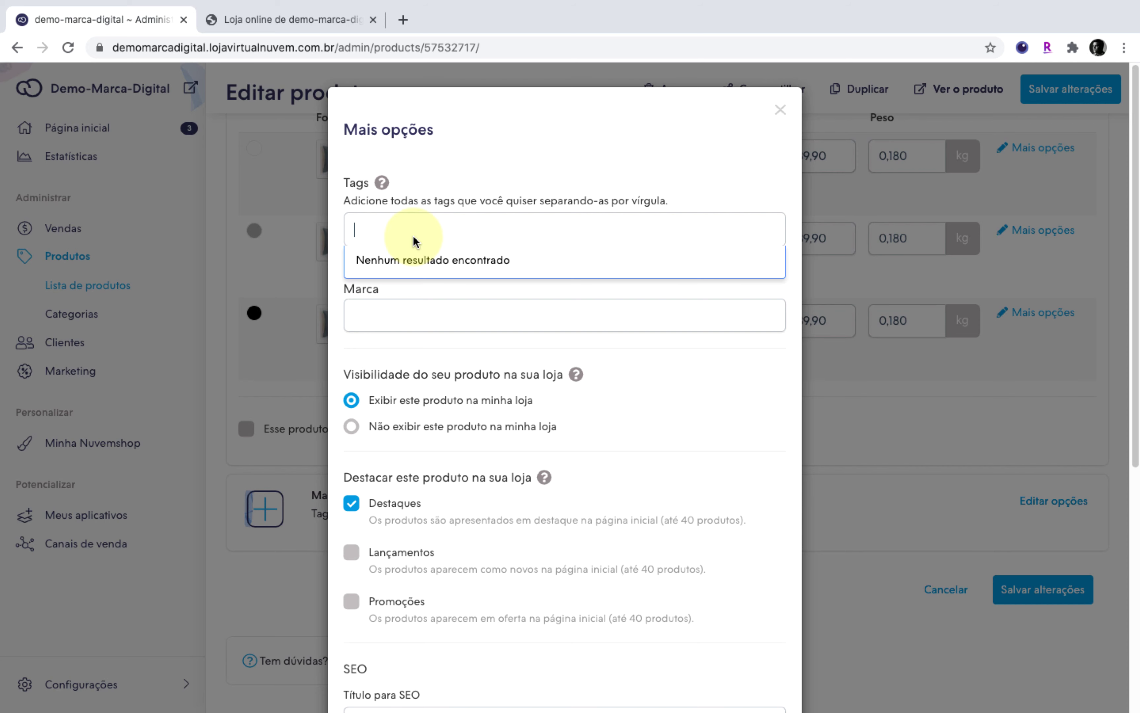
type("almofada")
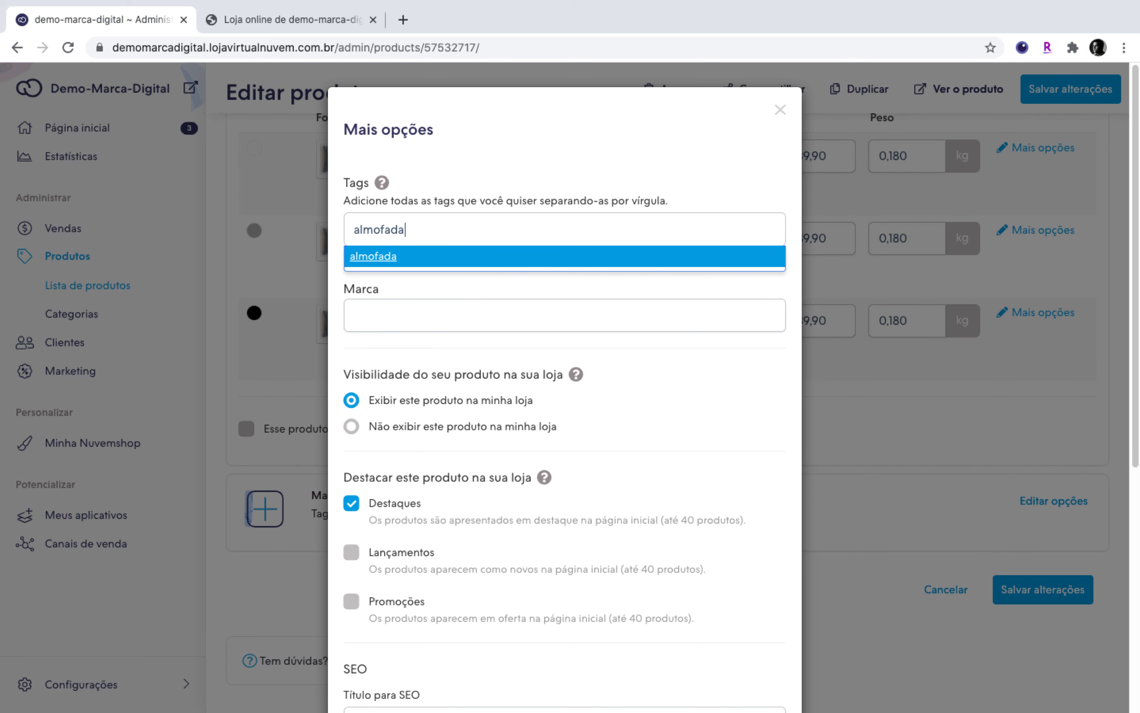
key("Return")
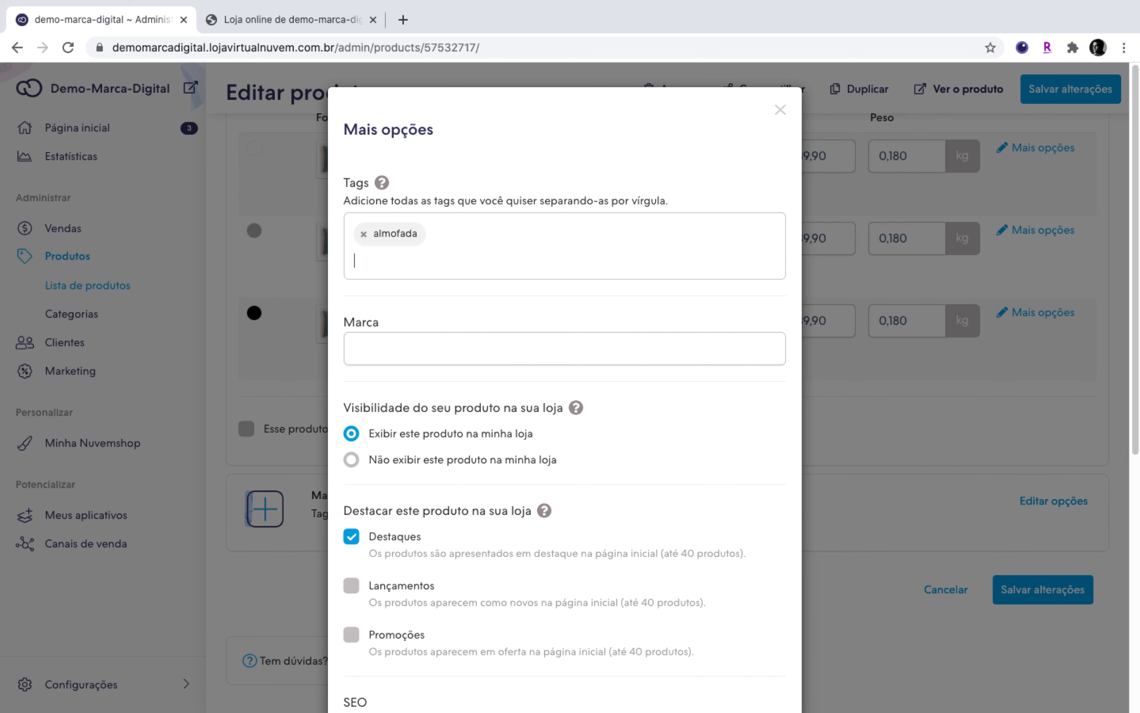
type("linho")
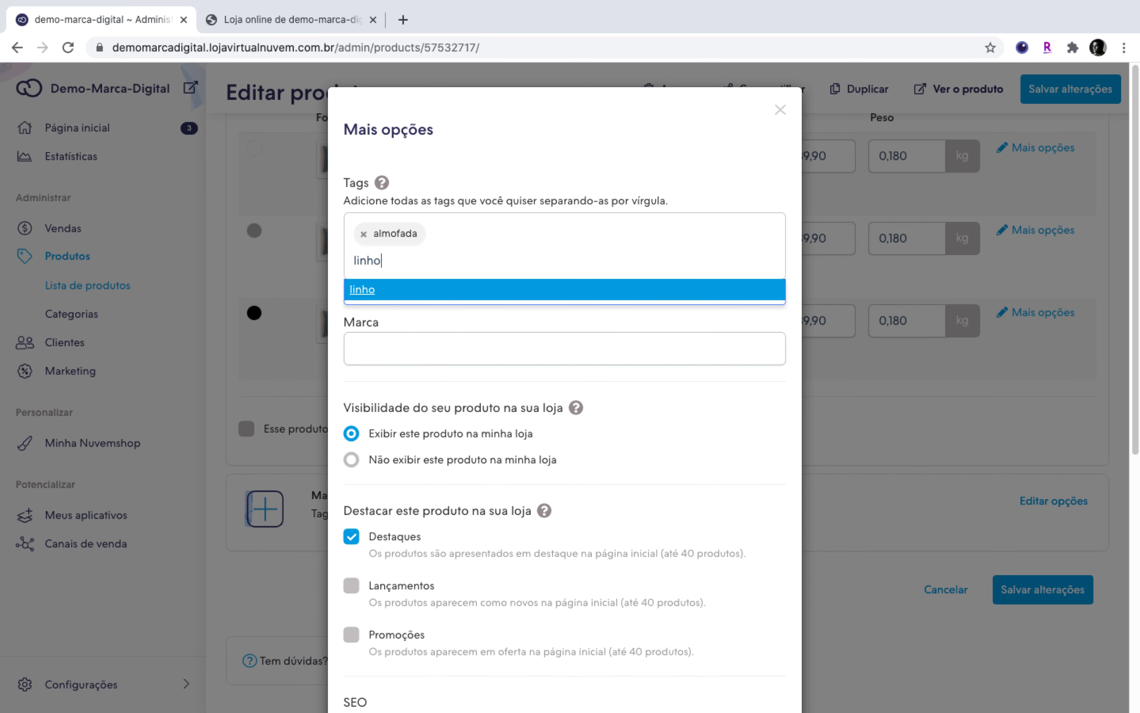
key("Return")
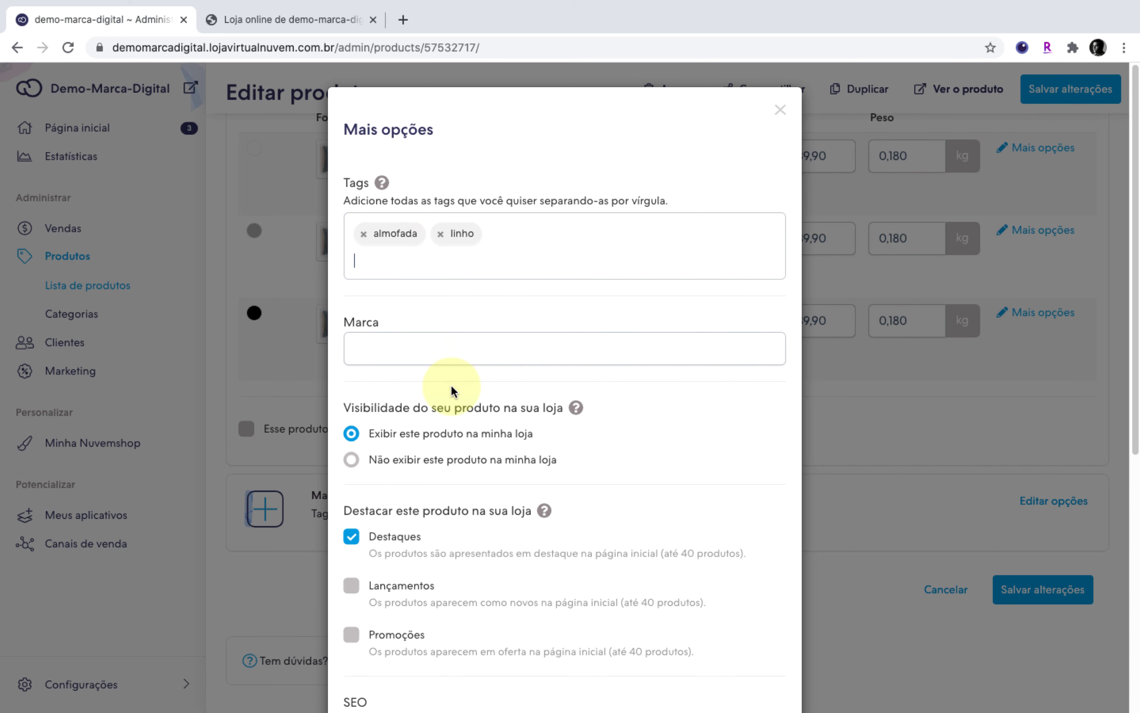
Examine the product's brand field, store visibility setting and the Destaques, Lançamentos and Promoções highlighting options.
left_click(458, 352)
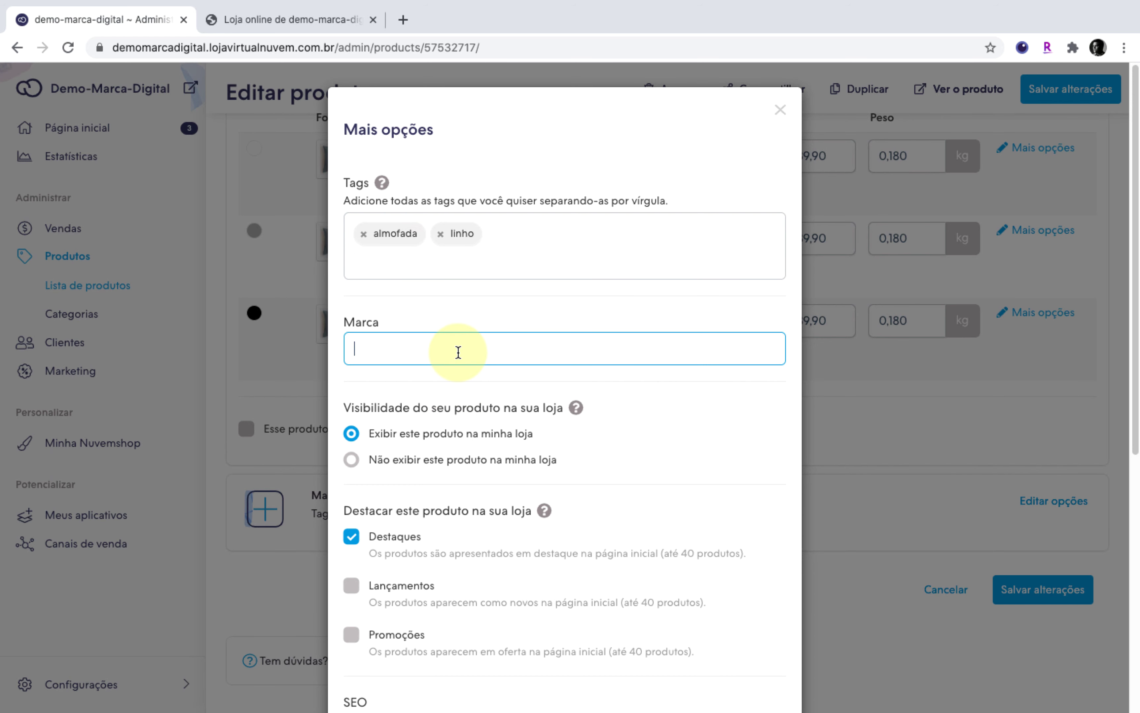
scroll(430, 353, "down", 2)
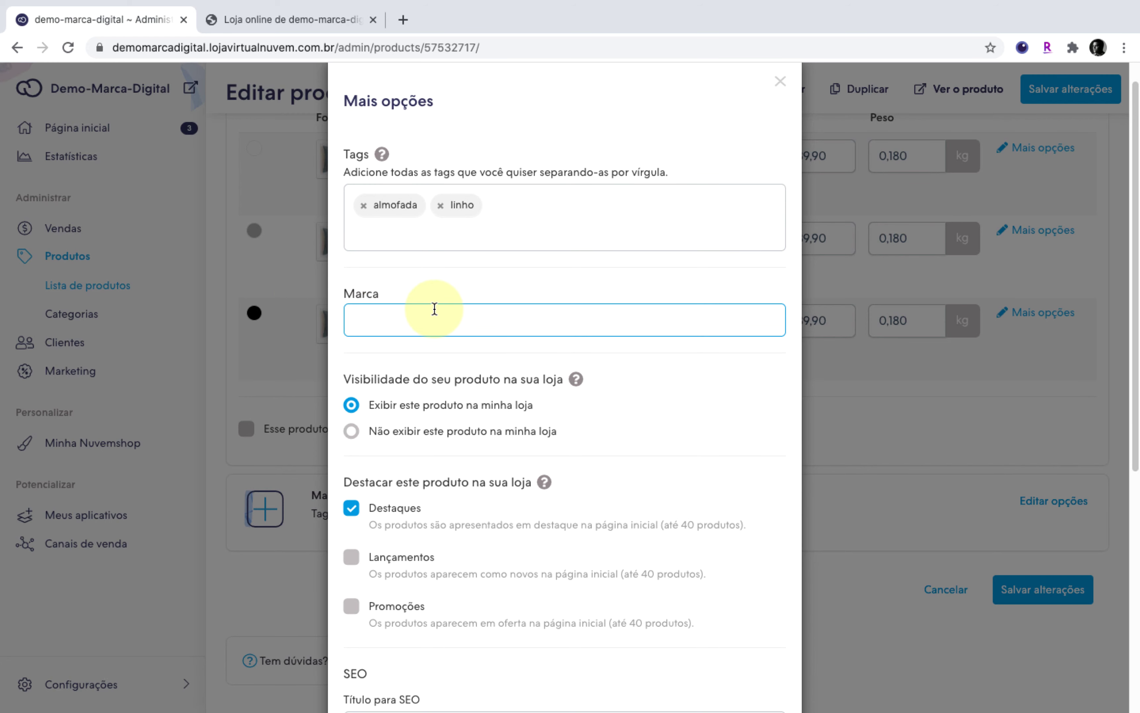
scroll(435, 310, "down", 2)
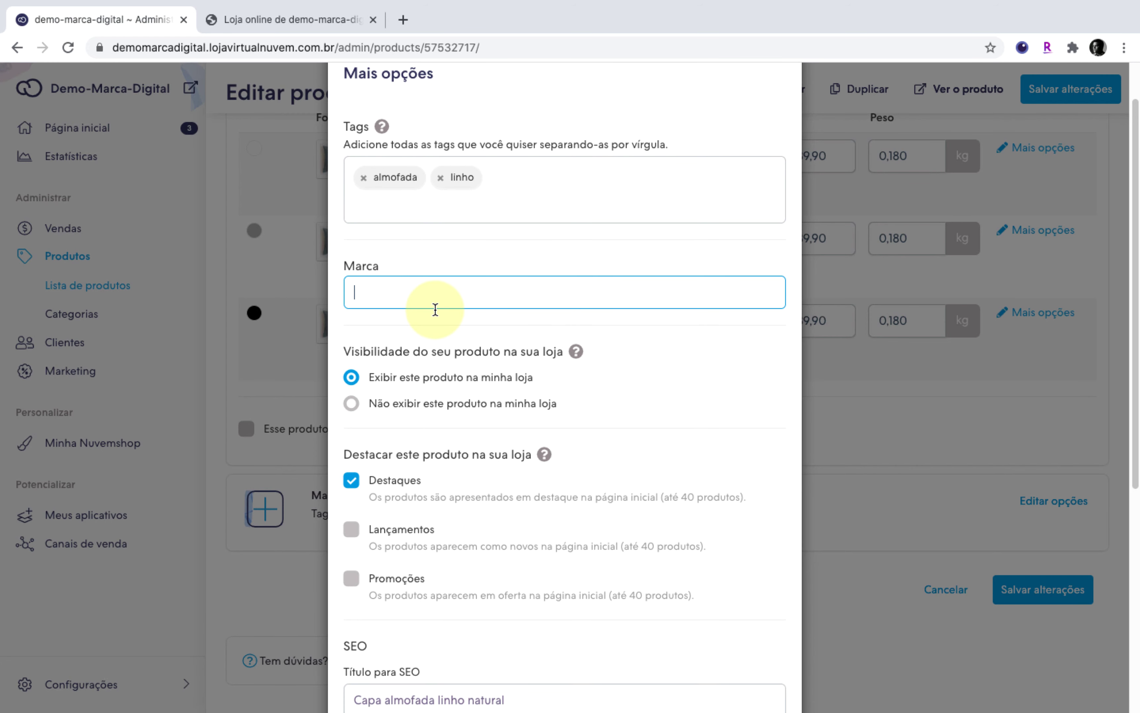
scroll(435, 309, "down", 1)
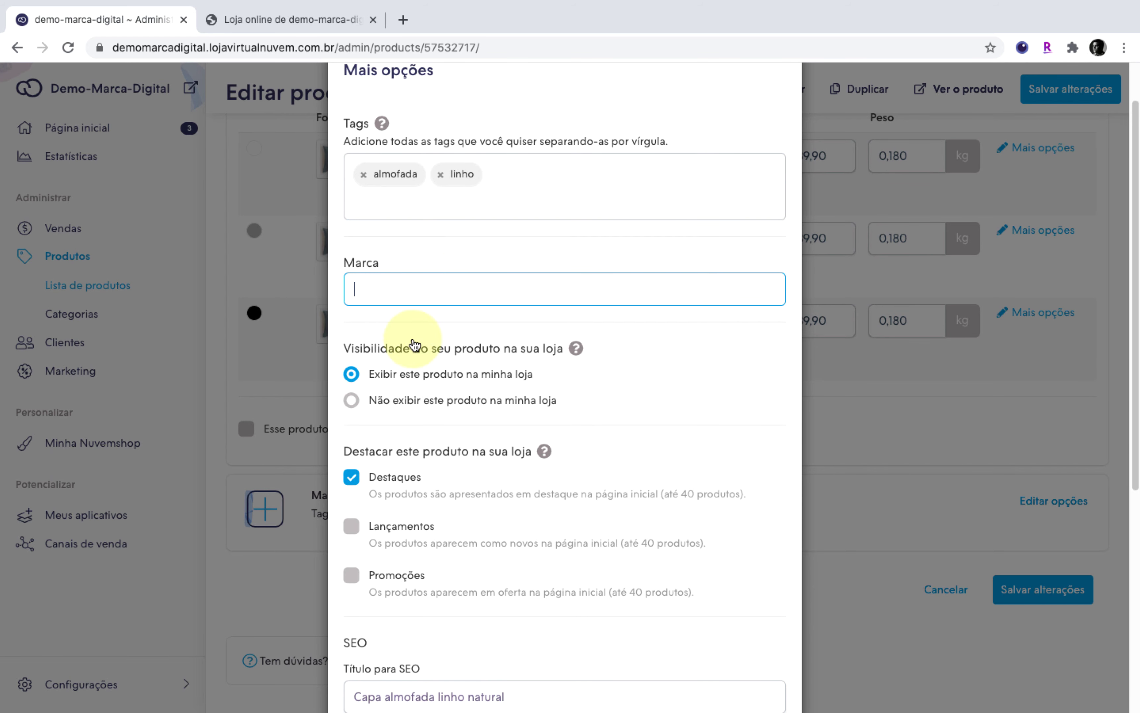
scroll(415, 374, "down", 2)
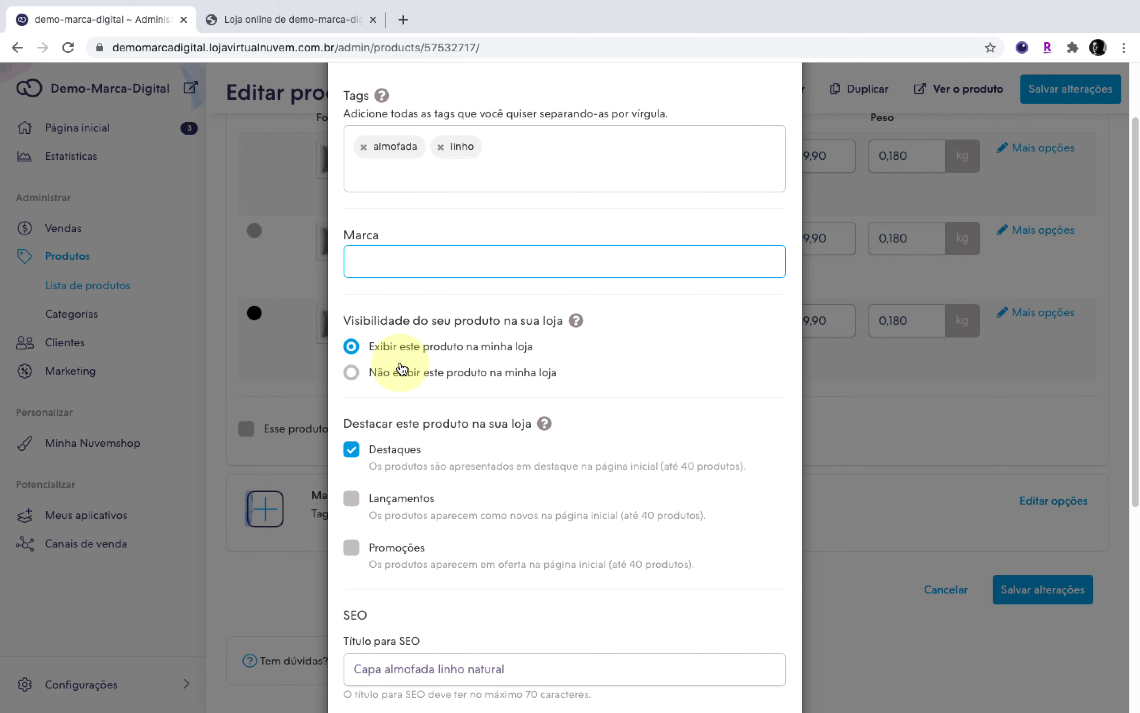
scroll(414, 382, "down", 1)
scroll(414, 382, "down", 3)
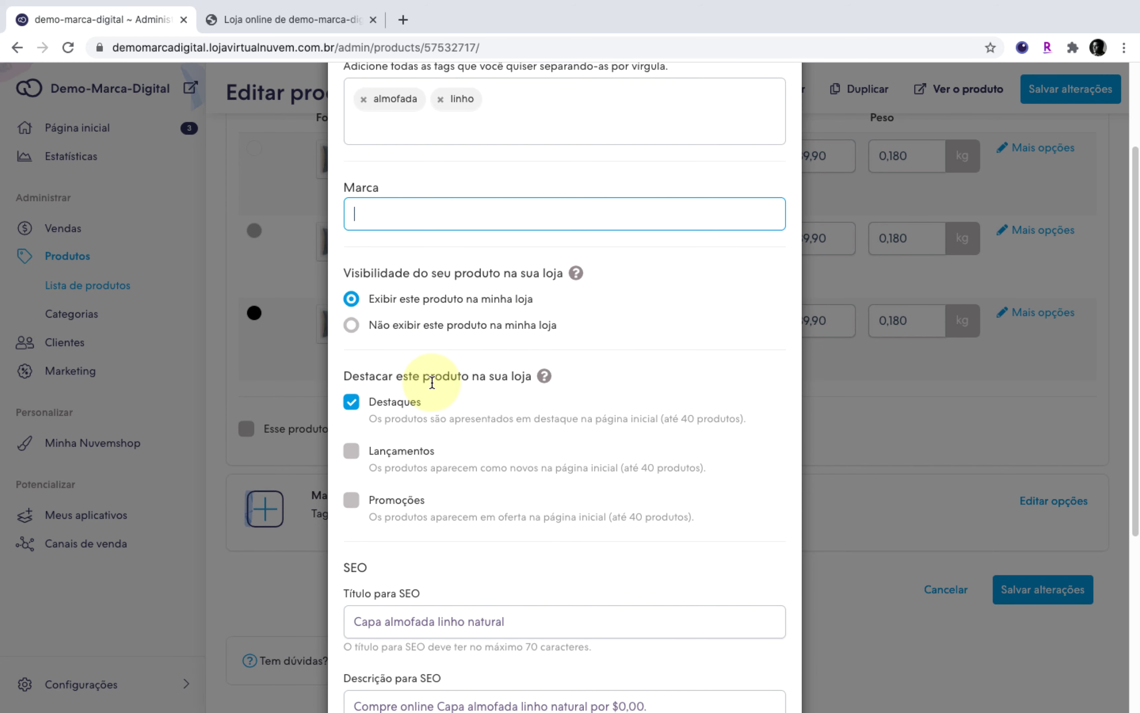
scroll(373, 397, "down", 5)
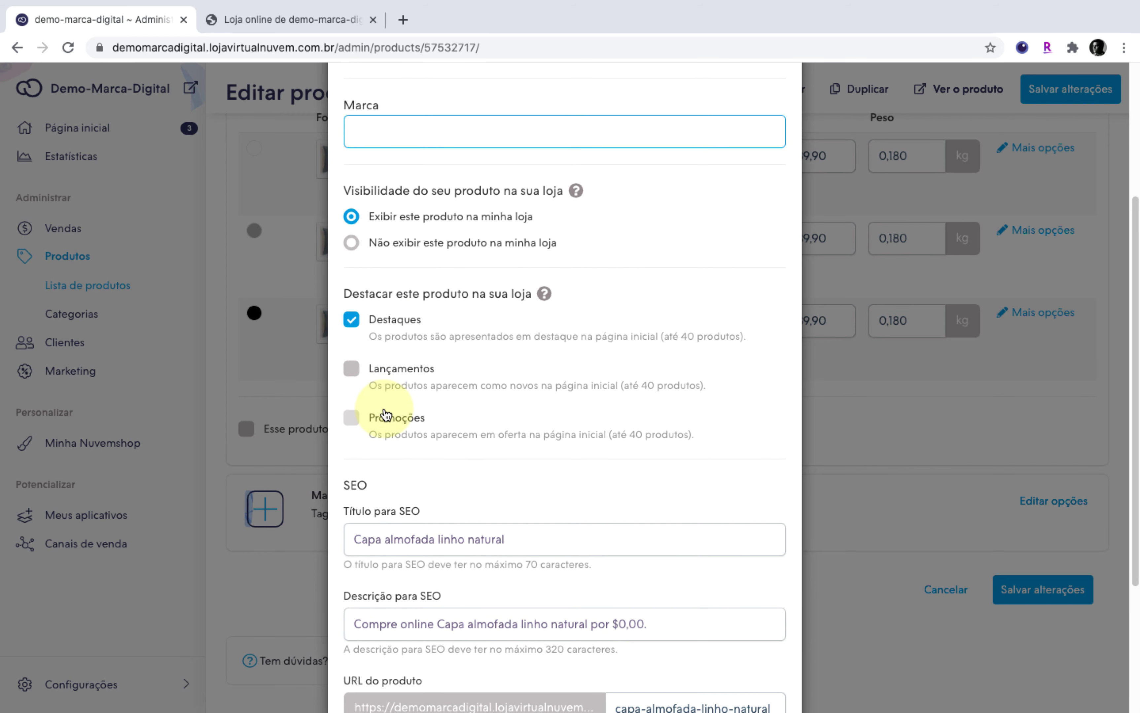
scroll(383, 413, "down", 2)
scroll(383, 405, "down", 3)
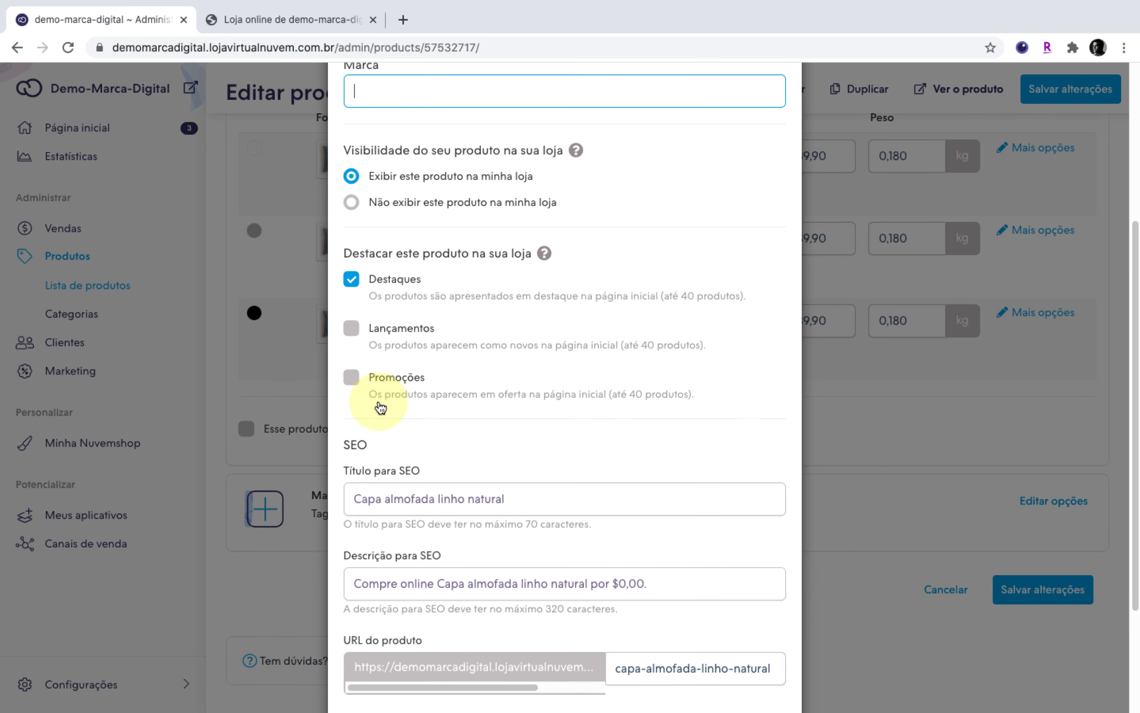
Review the product's SEO title, SEO description and URL fields.
left_click(385, 456)
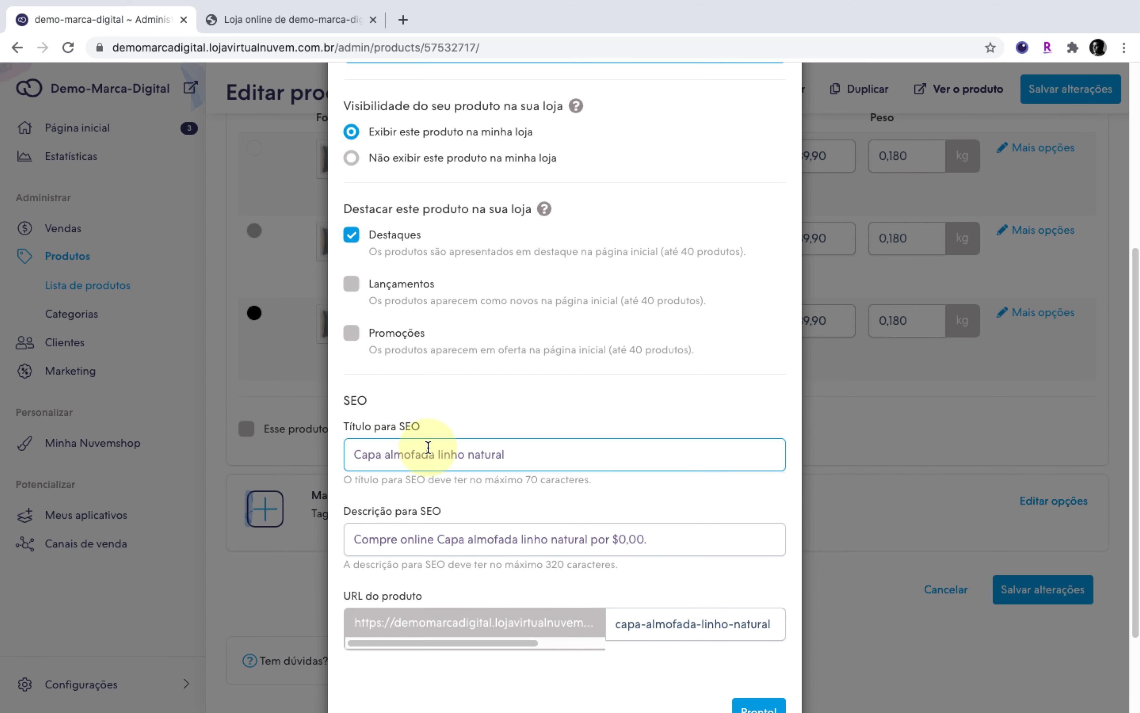
scroll(484, 448, "down", 3)
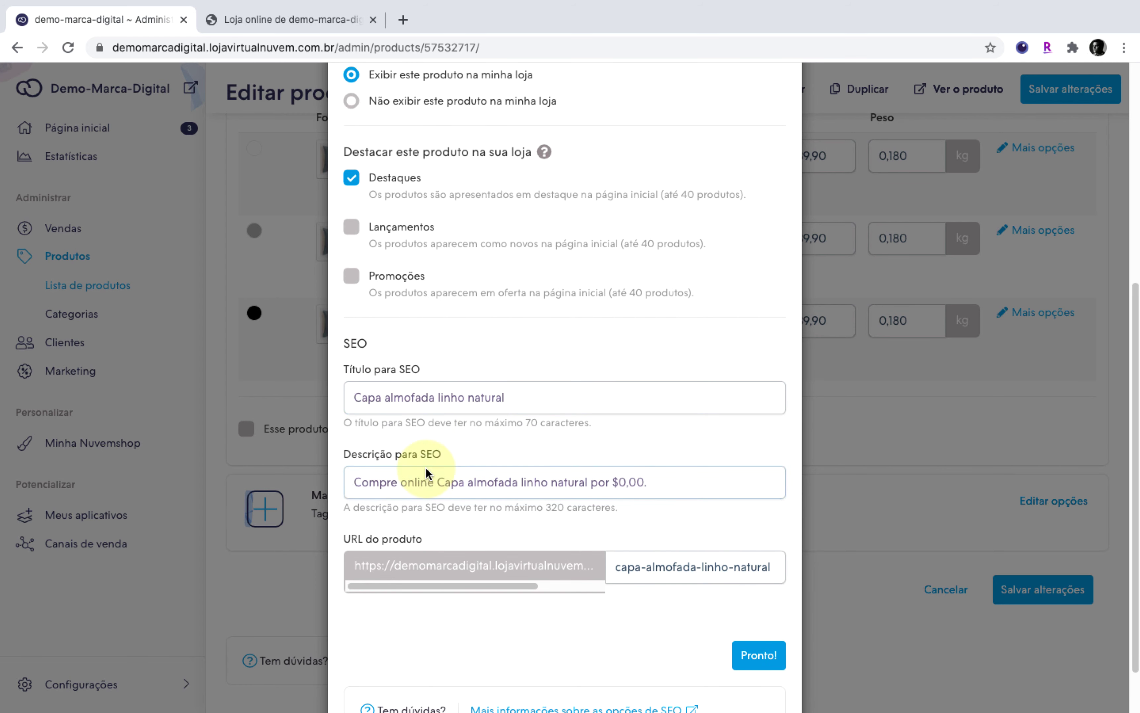
left_click(543, 481)
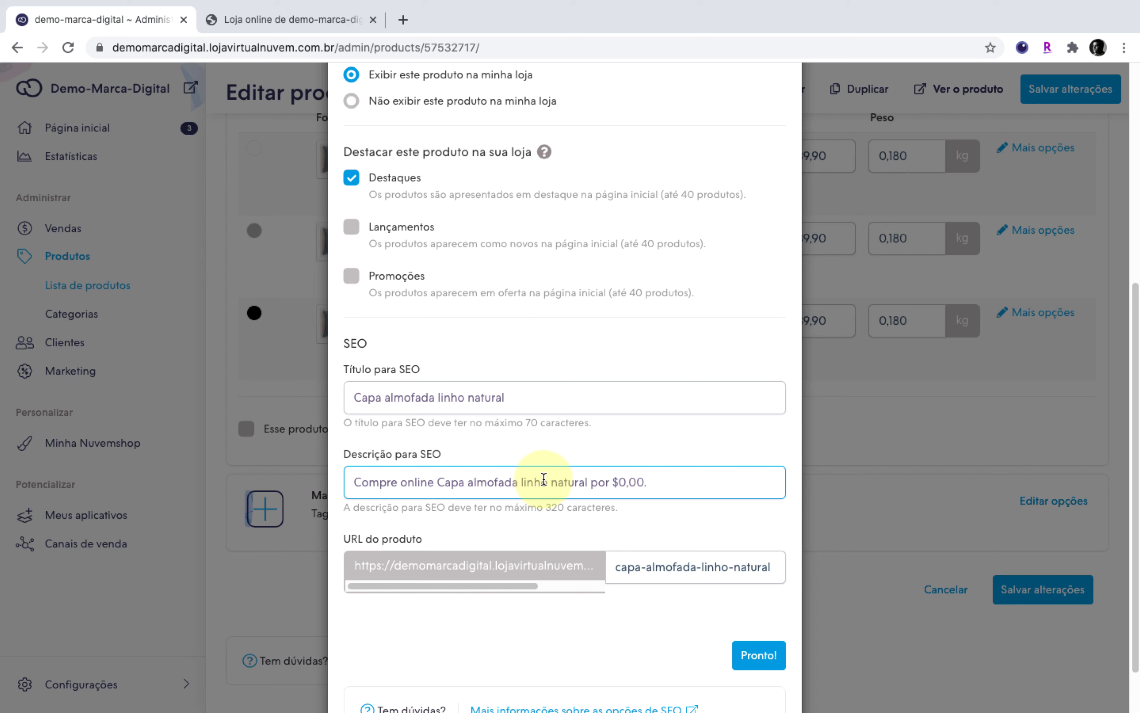
left_click(398, 508)
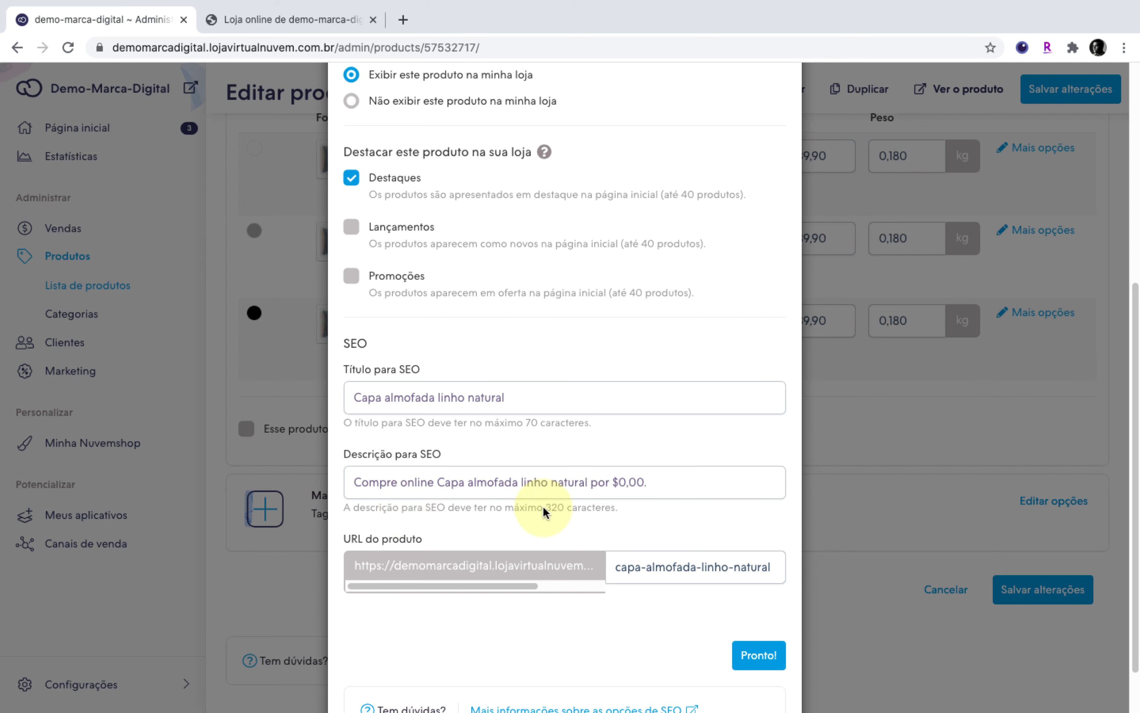
left_click(614, 476)
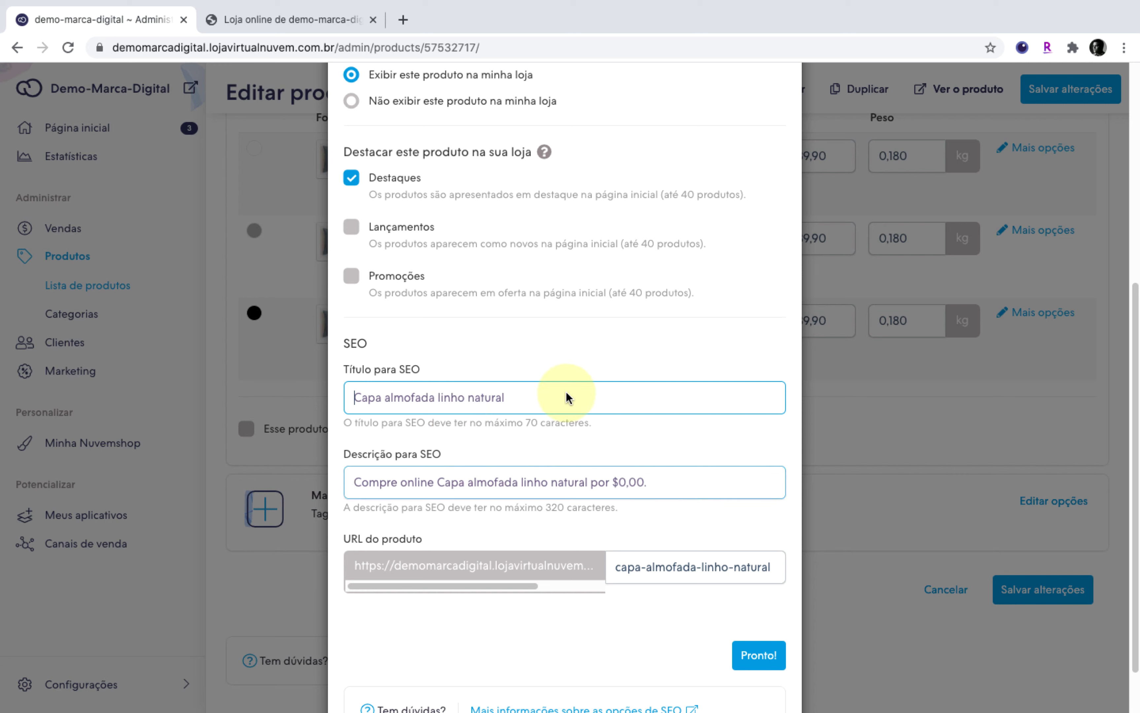
left_click(624, 494)
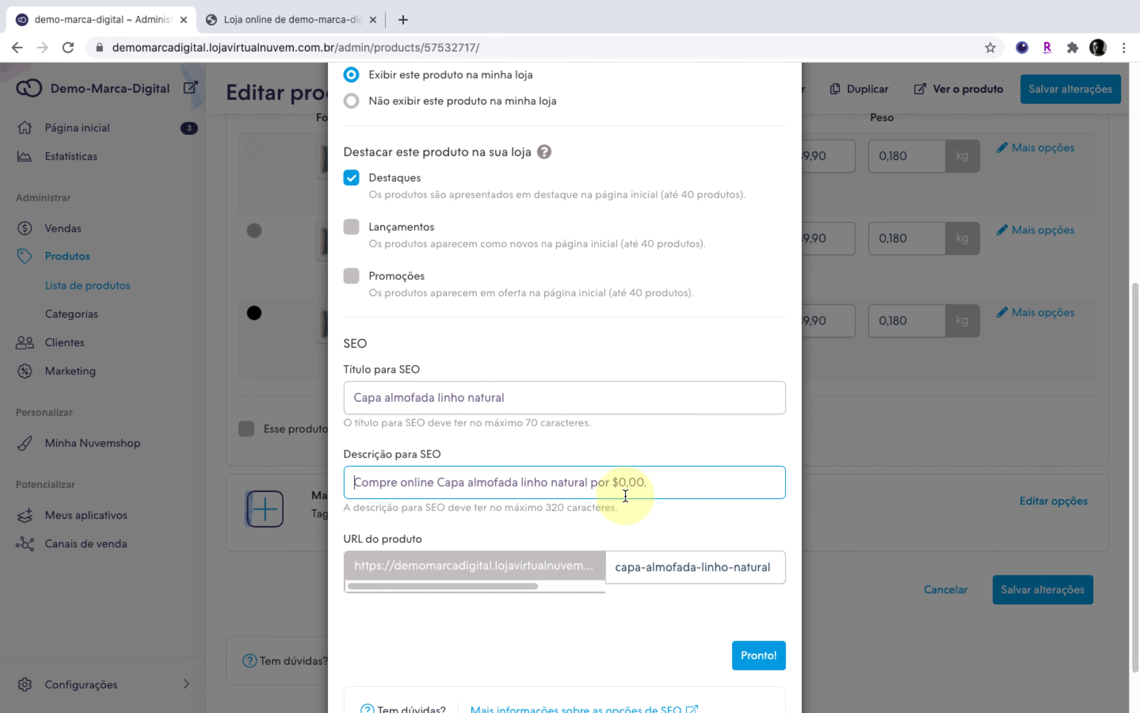
left_click(602, 408)
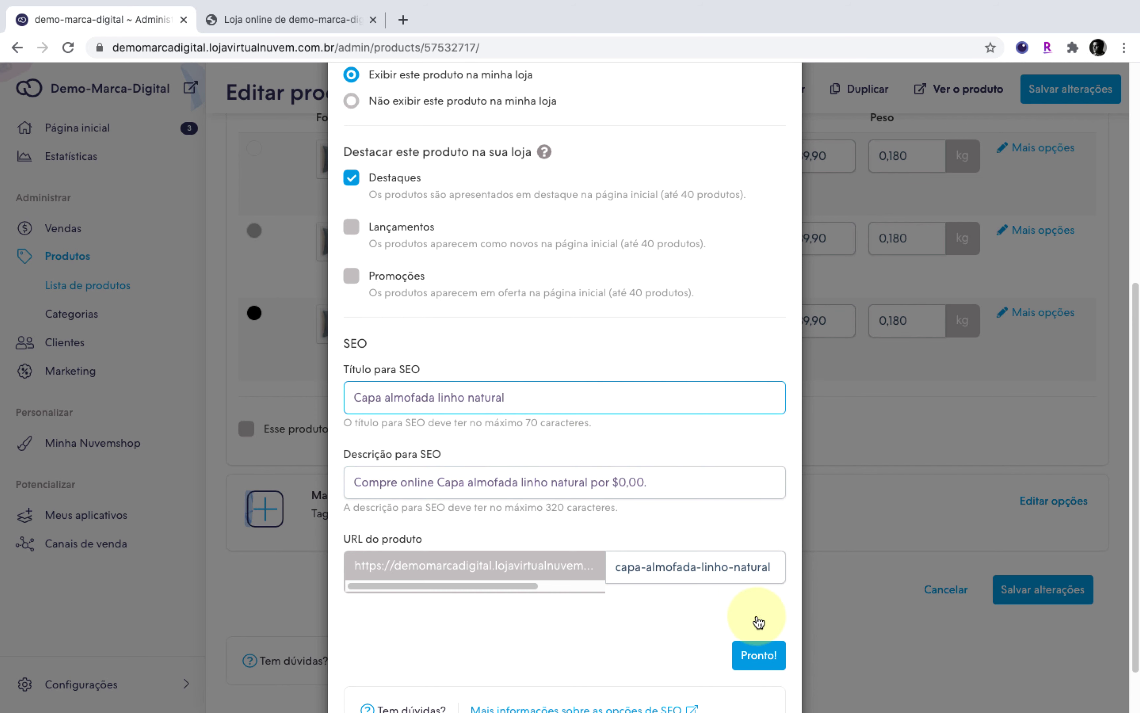
Confirm the product's additional options and save the product changes.
scroll(603, 505, "down", 2)
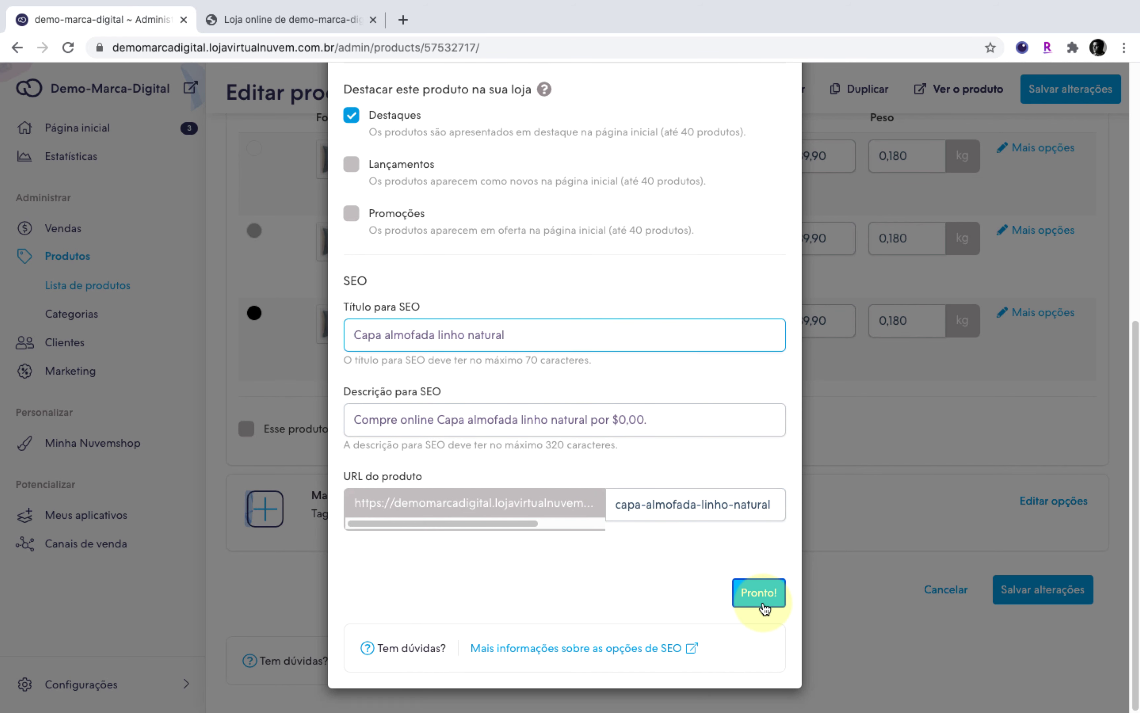
left_click(760, 595)
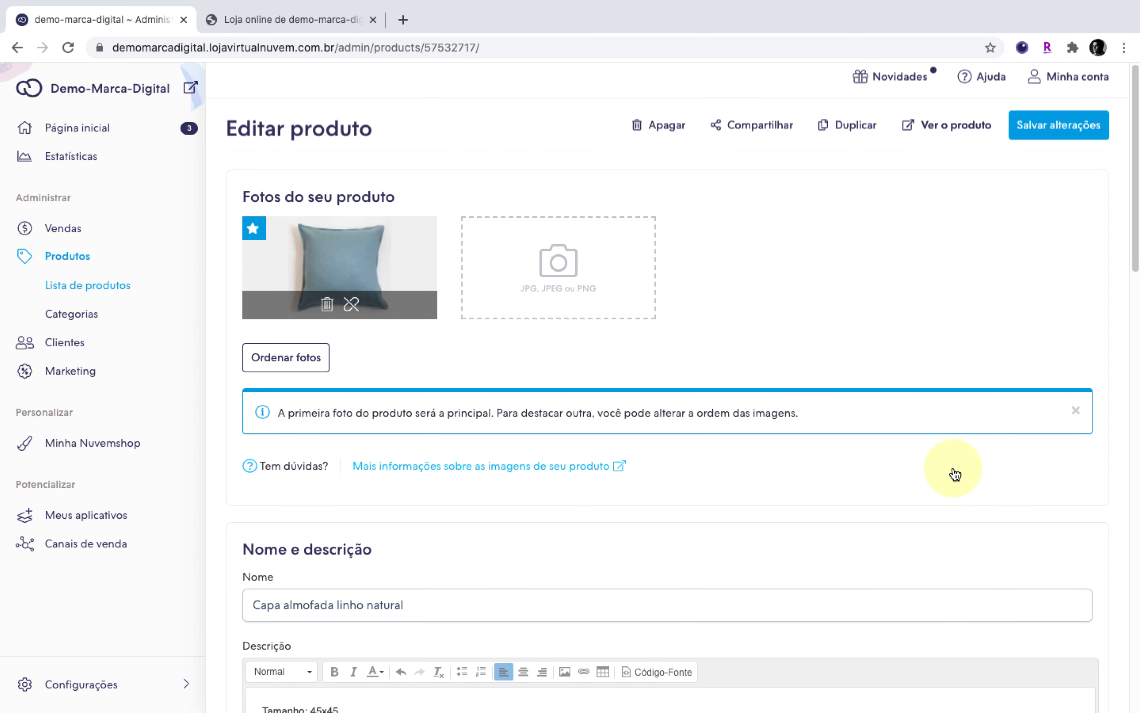
left_click(1041, 142)
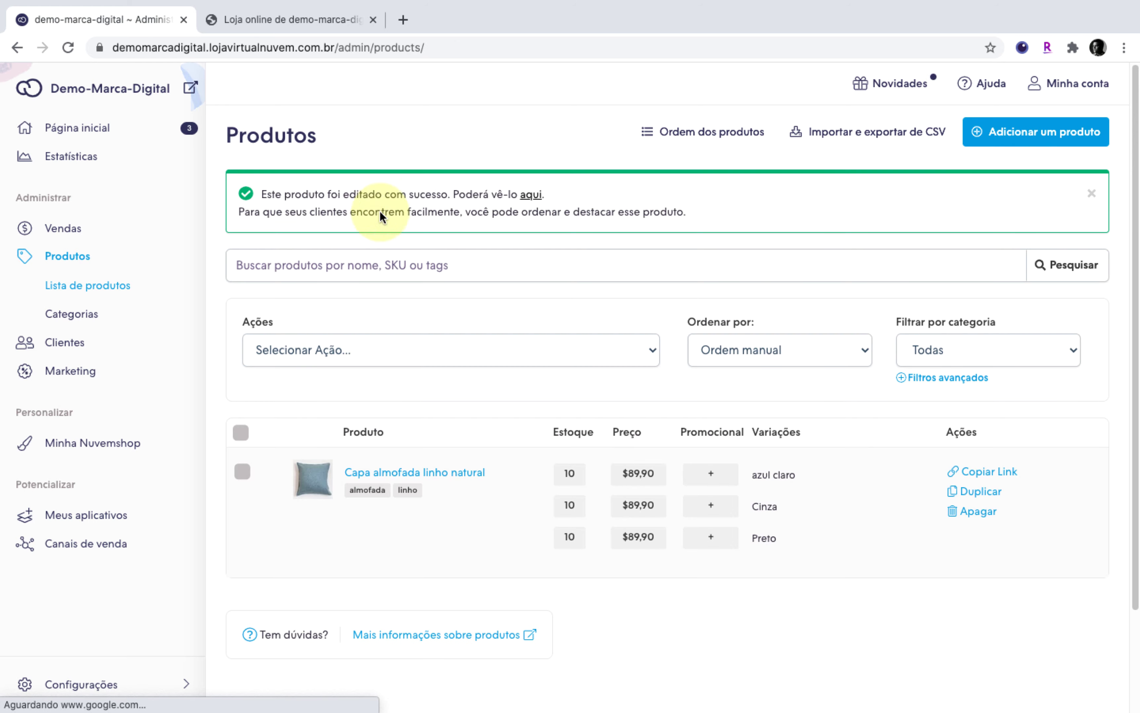
Reload the online store's home page in its browser tab and check the Destaques section.
left_click(290, 20)
left_click(324, 46)
key("Return")
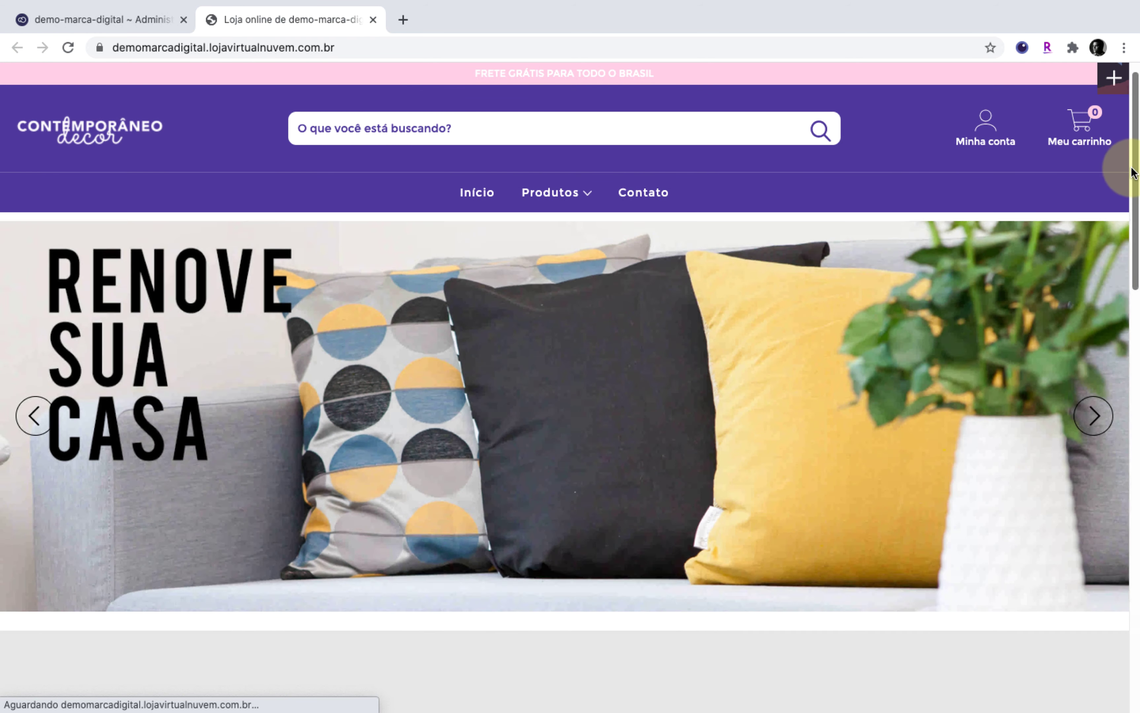
scroll(1133, 227, "down", 5)
left_click_drag(1132, 226, 1132, 378)
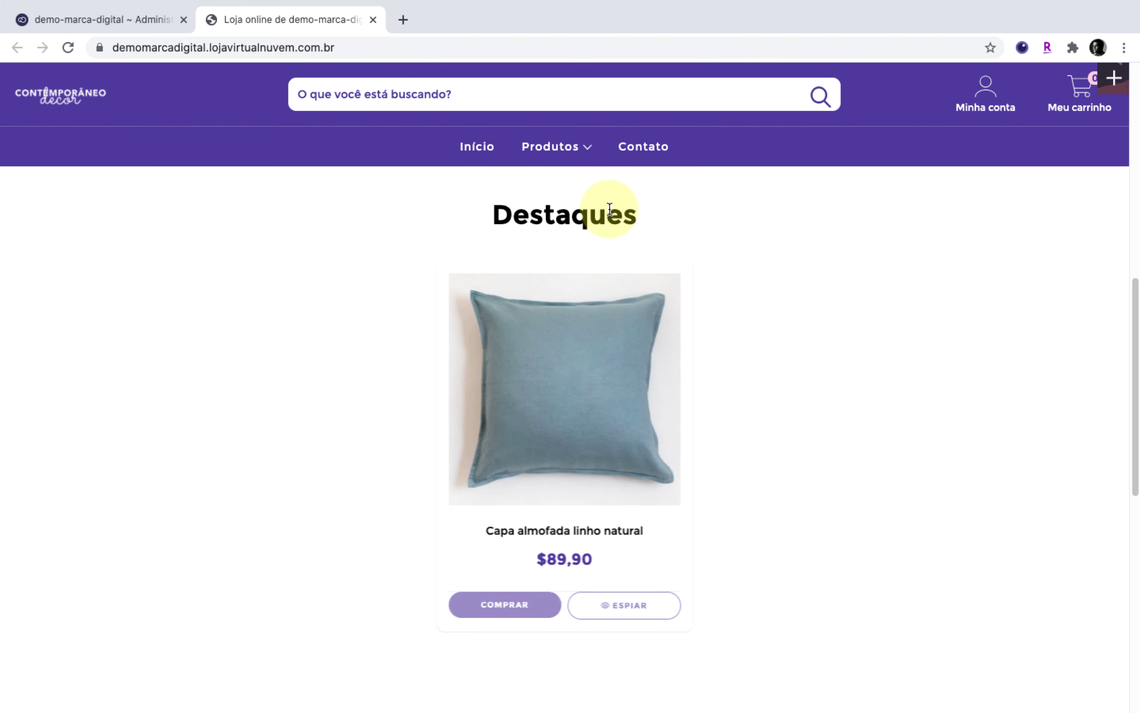
Open the Capa almofada linho natural product page in the store and enlarge its photo.
left_click(606, 368)
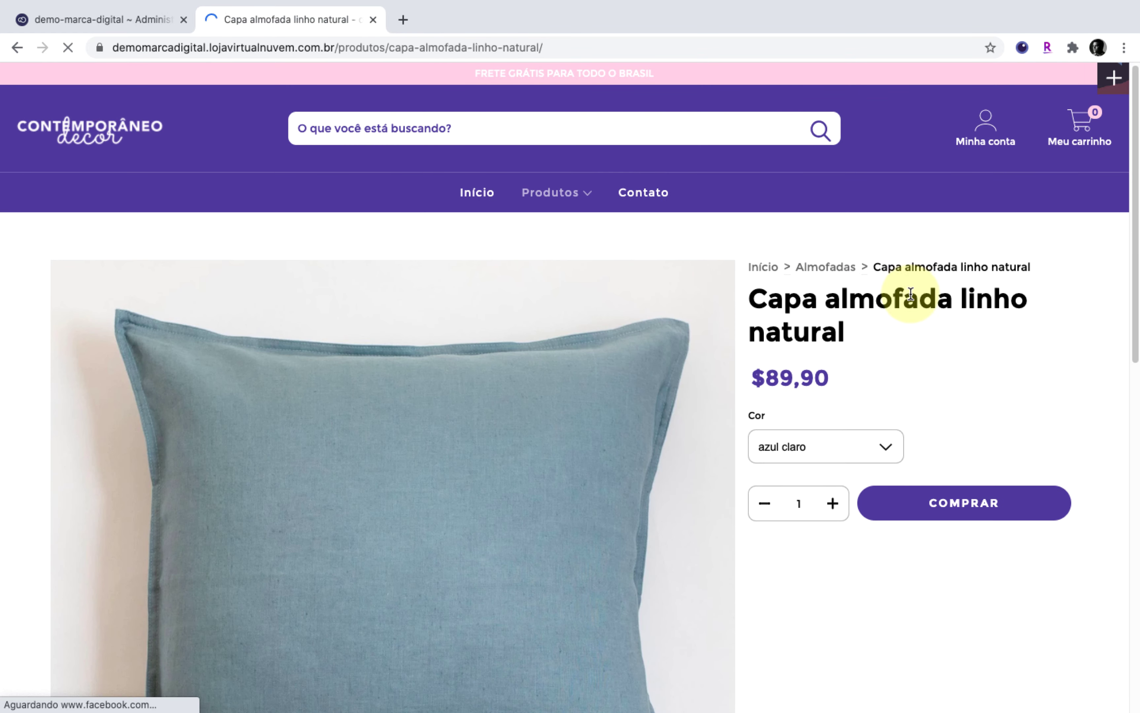
left_click(435, 367)
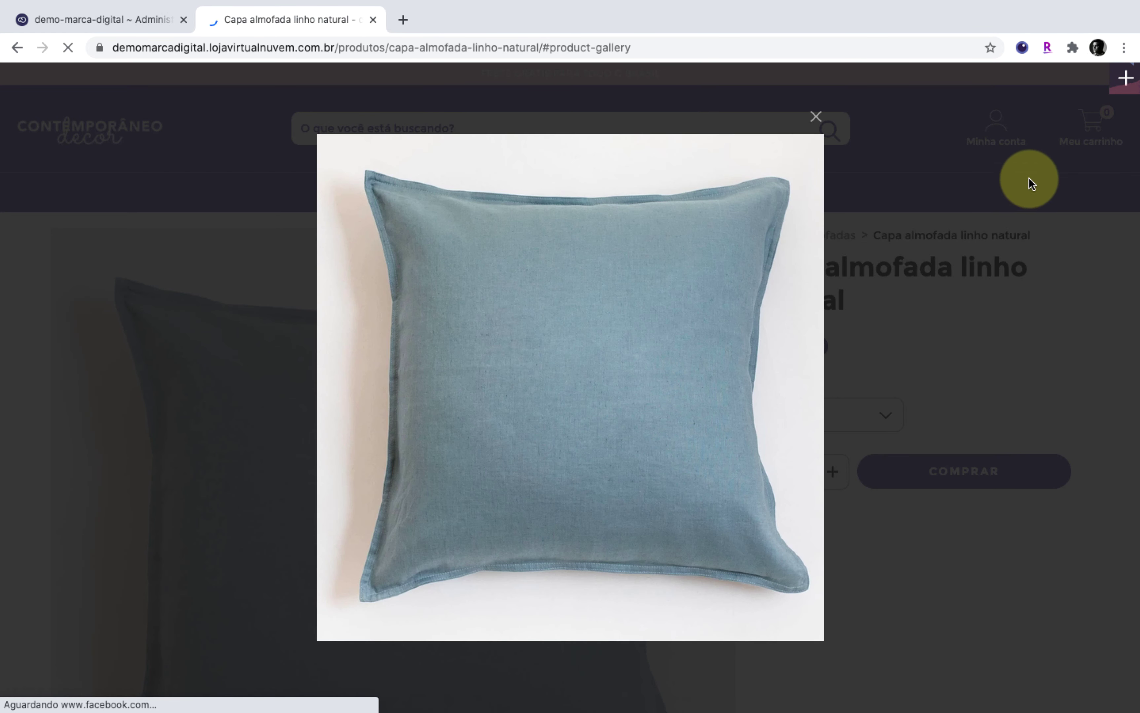
Close the enlarged product photo and test the Cor selector by choosing Preto and switching back to azul claro.
left_click(815, 117)
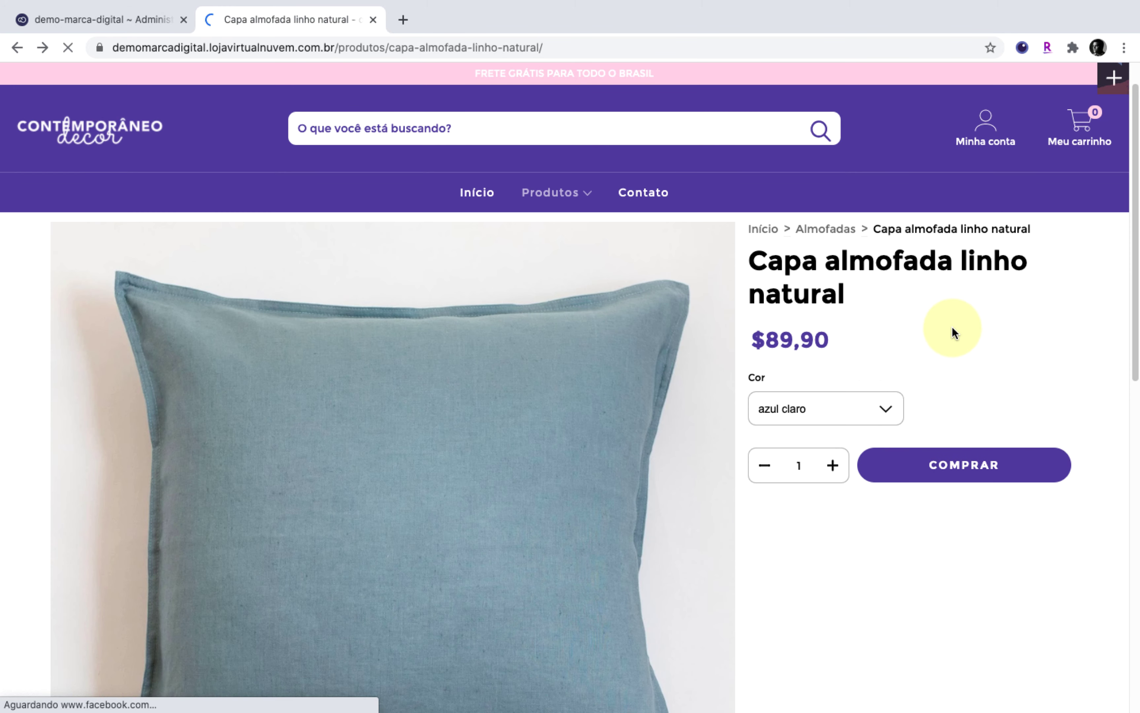
left_click(858, 409)
left_click(844, 438)
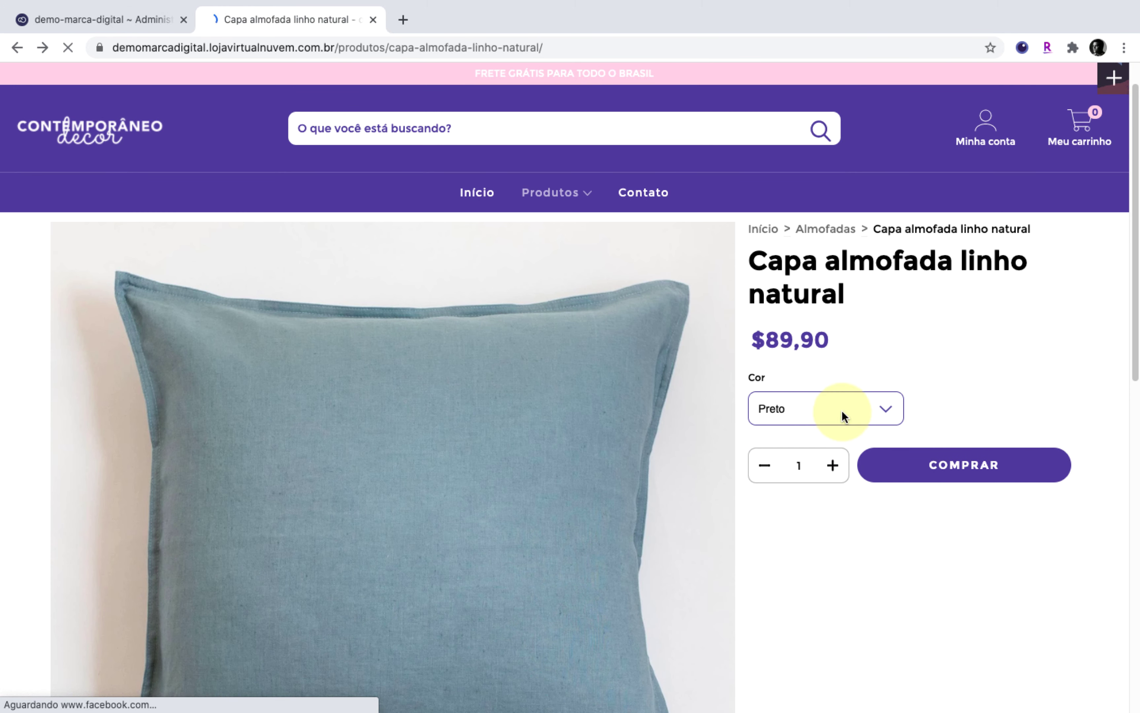
left_click(842, 408)
left_click(841, 379)
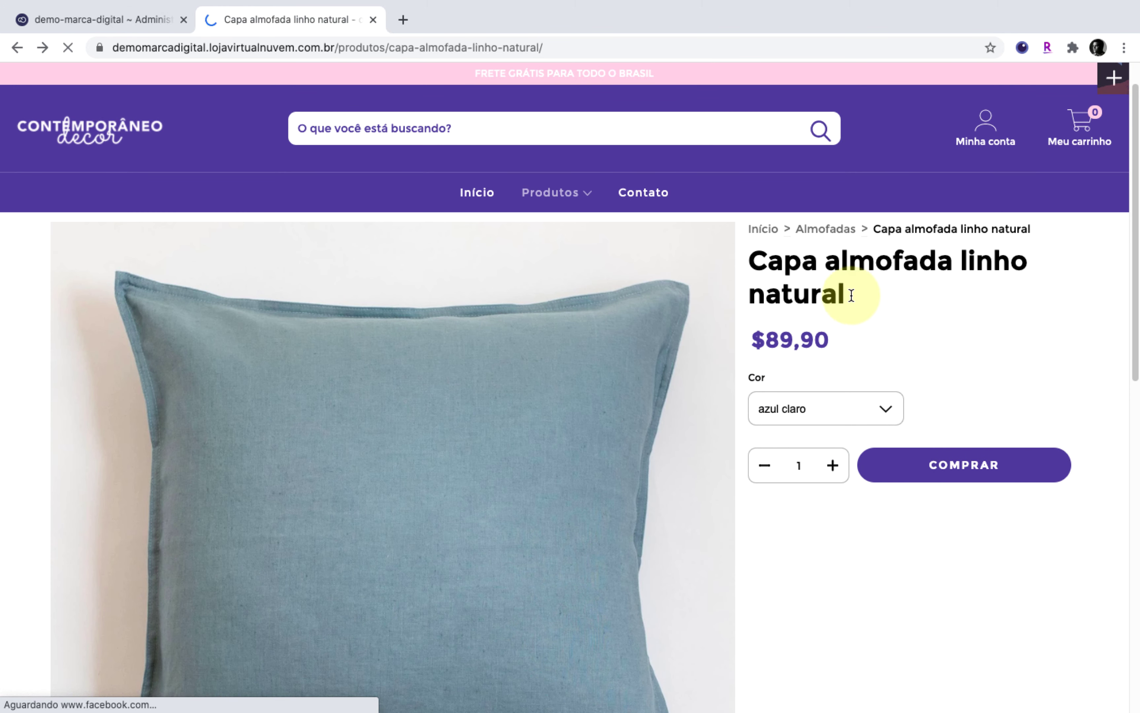
Examine the rest of the product page, including the size description, social sharing links and comments section.
scroll(901, 267, "down", 1)
scroll(901, 276, "down", 15)
scroll(901, 286, "up", 11)
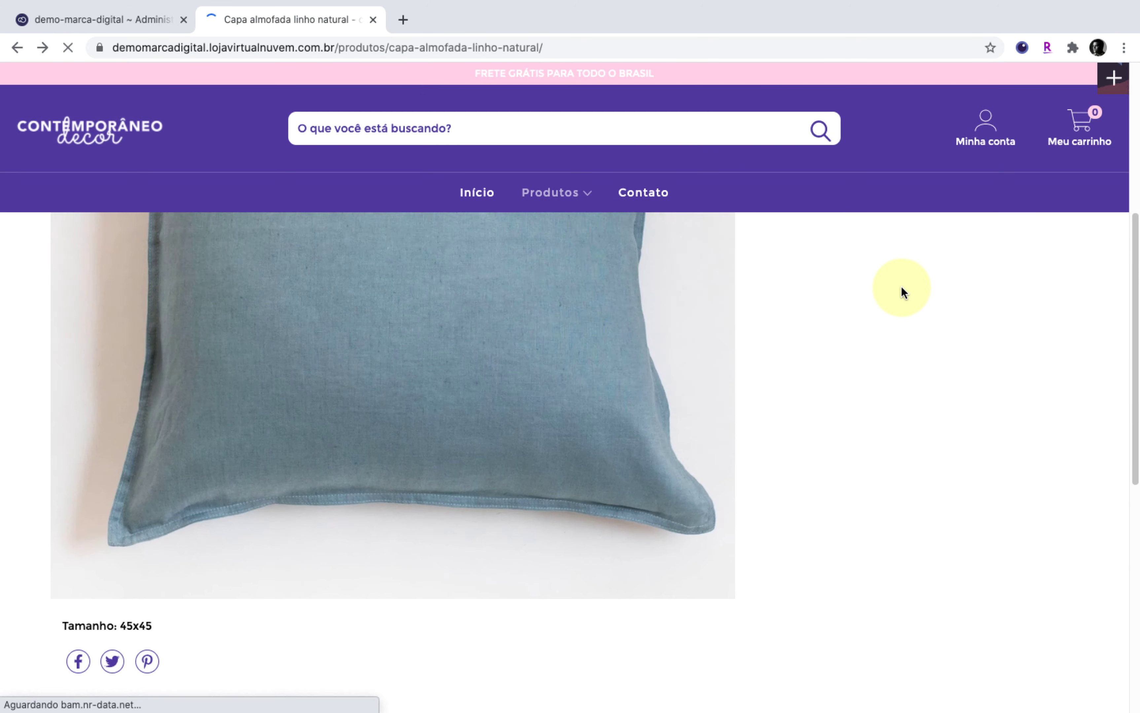
scroll(901, 289, "up", 4)
scroll(877, 297, "down", 15)
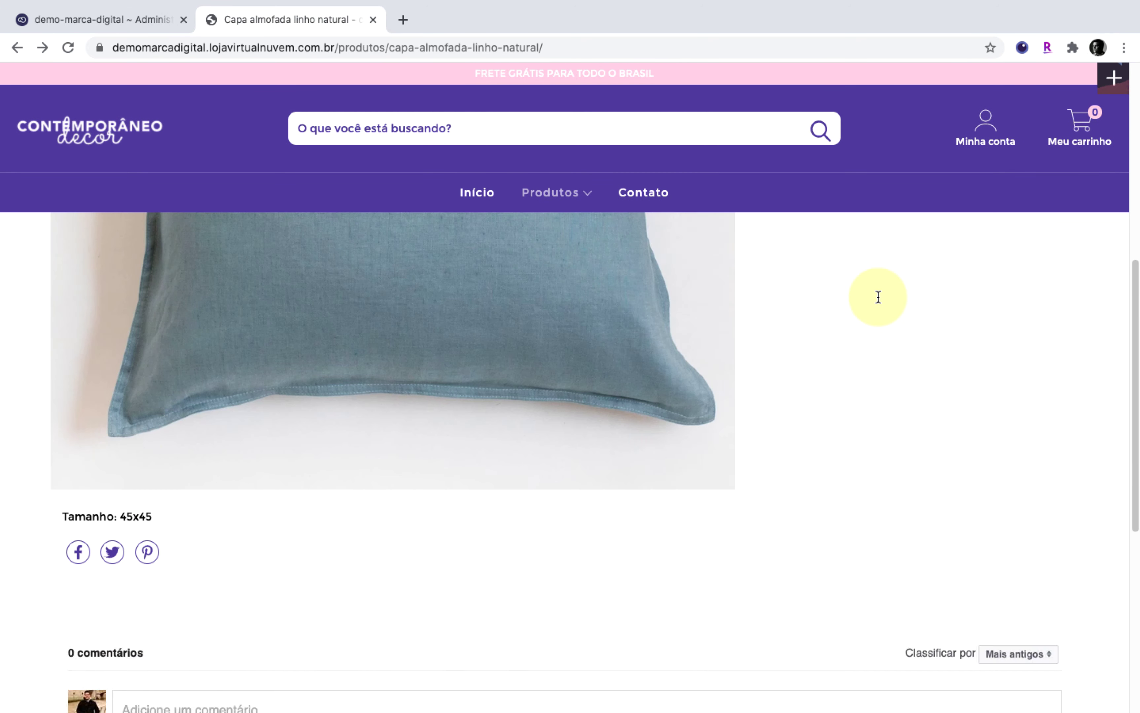
scroll(235, 330, "up", 1)
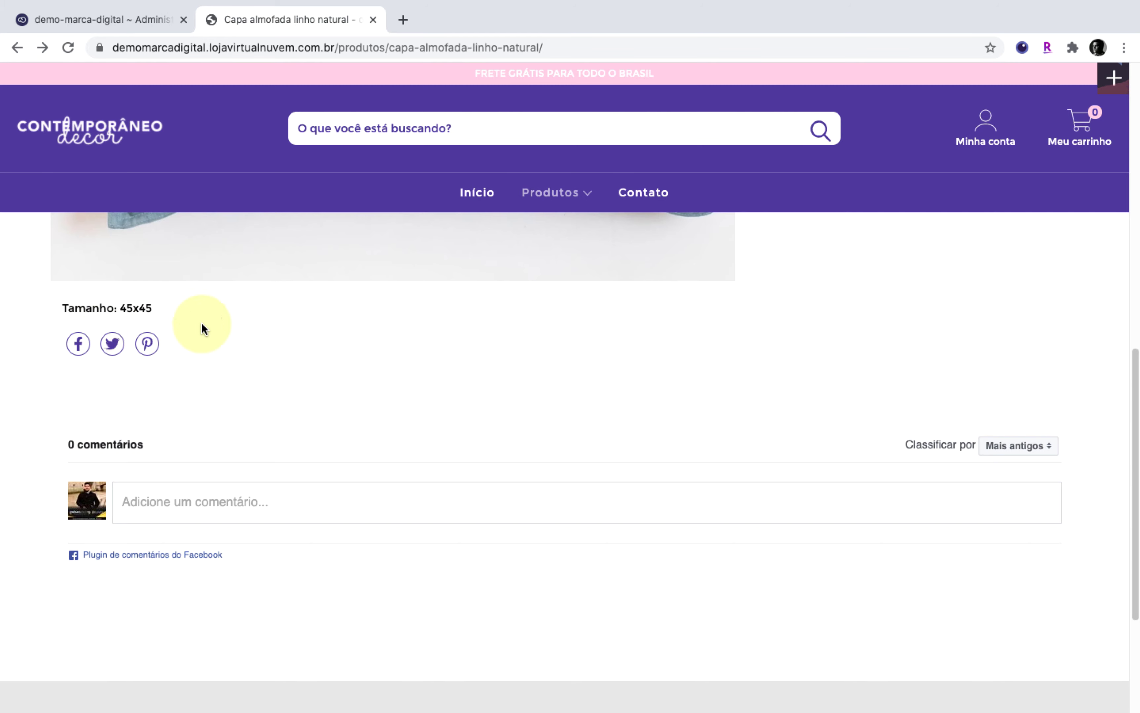
scroll(695, 444, "up", 10)
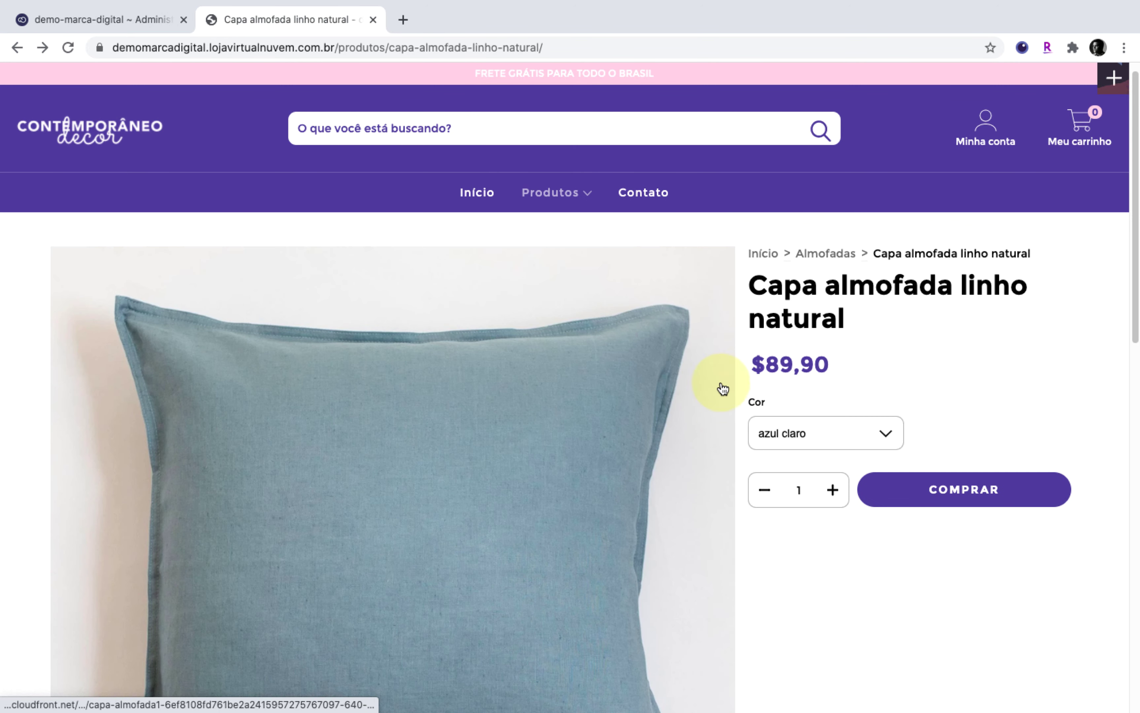
scroll(490, 266, "down", 5)
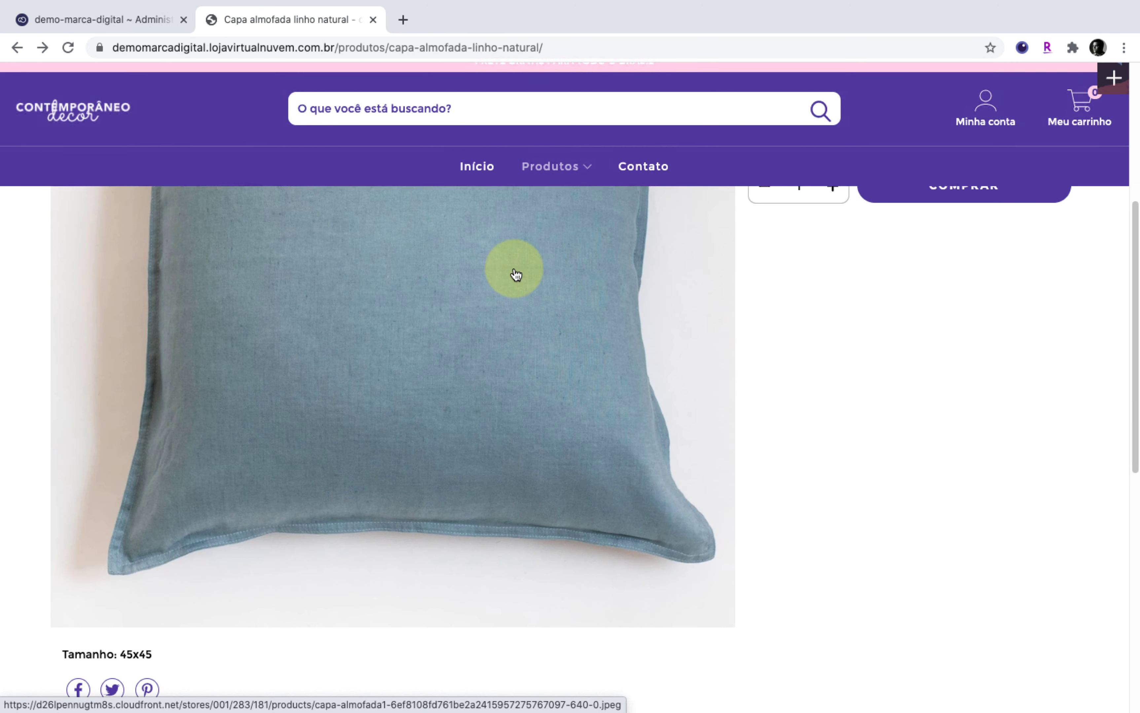
scroll(521, 272, "up", 5)
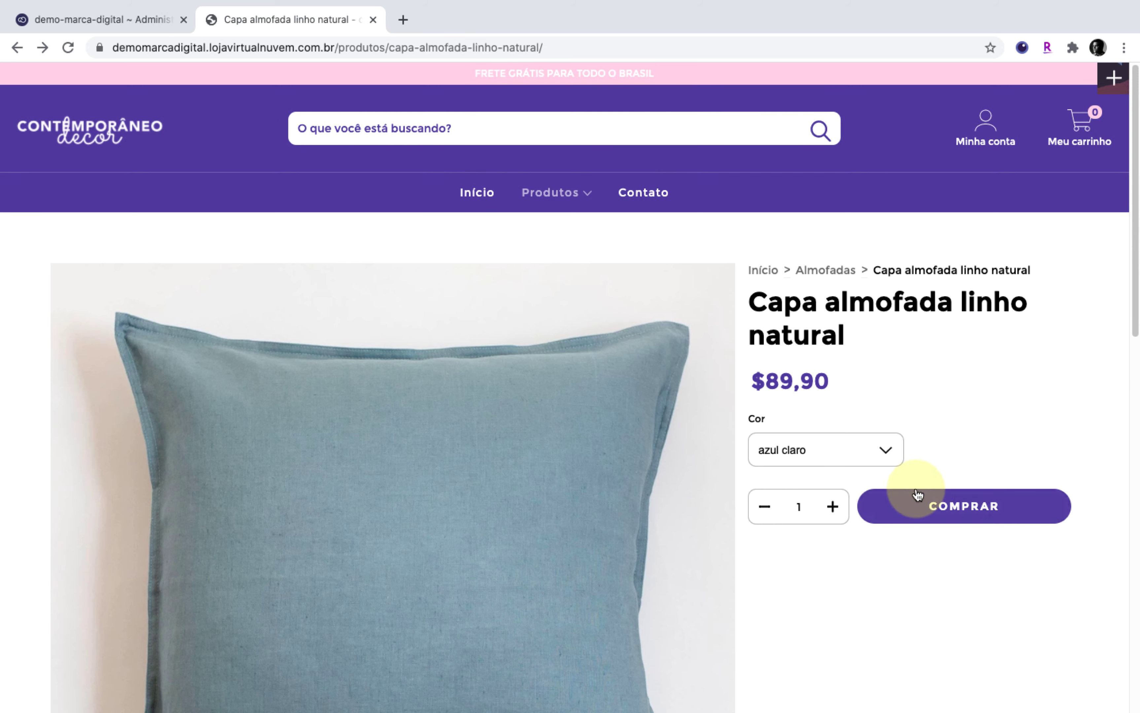
Test the purchase flow by adding one azul claro cushion cover to the cart, removing it and closing the cart.
left_click(980, 503)
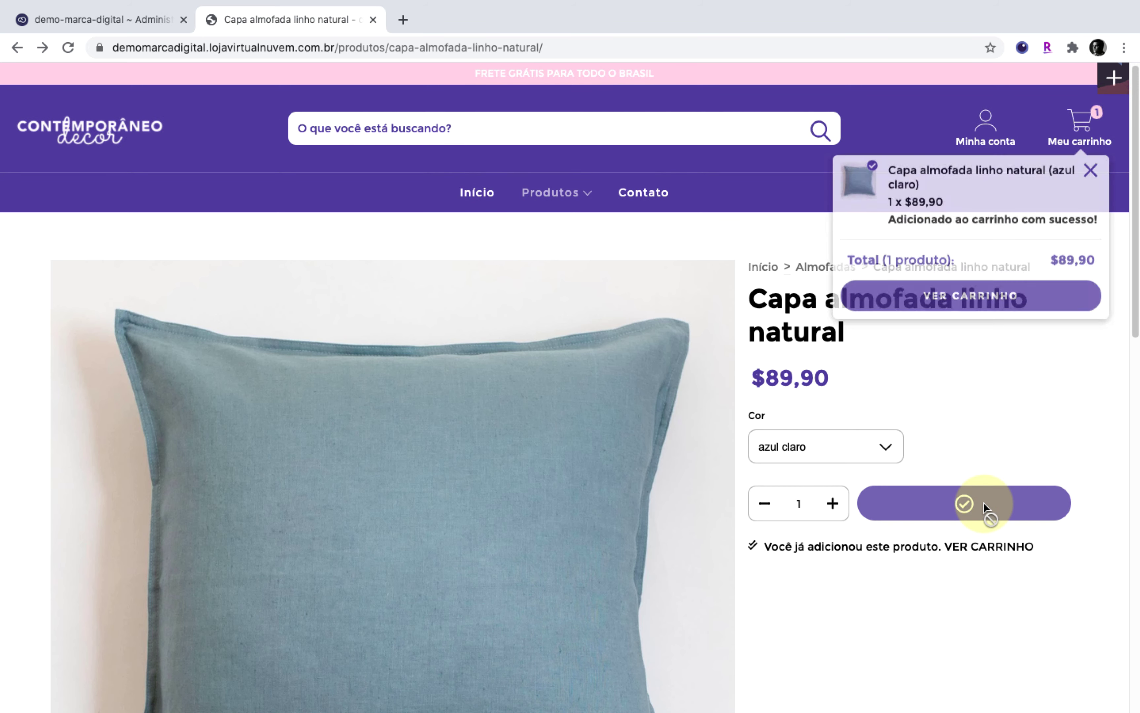
left_click(970, 309)
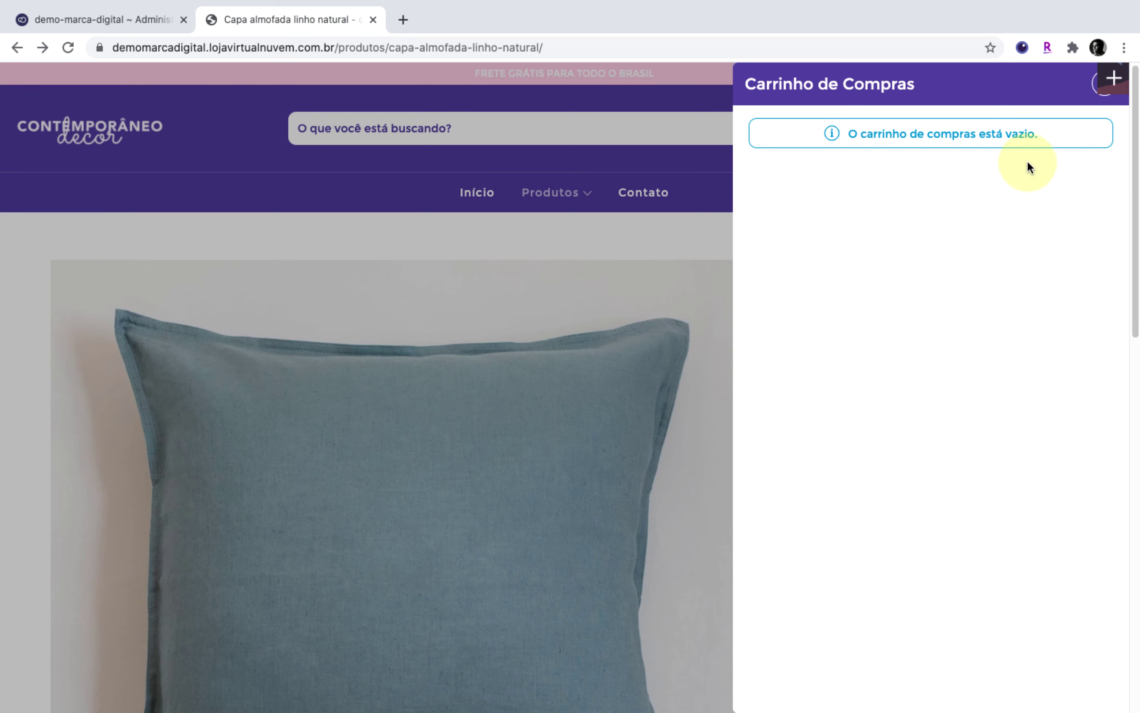
left_click(324, 267)
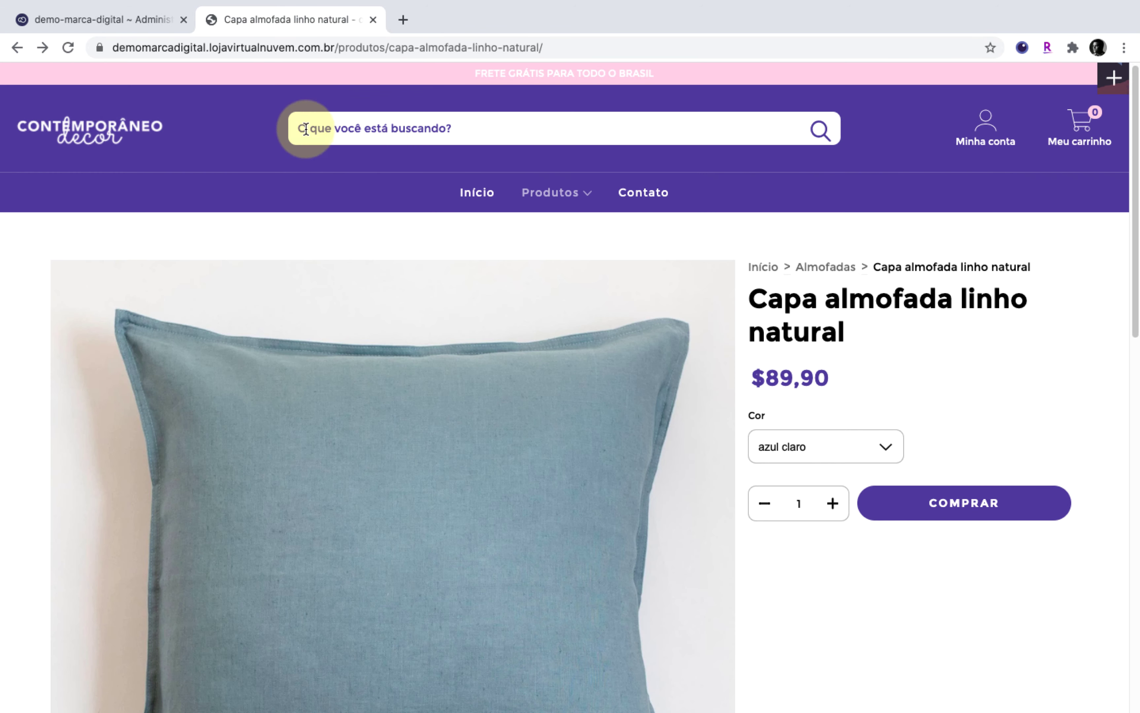
Close the online store tab and open the payment method setup from the admin's initial page.
mouse_move(518, 218)
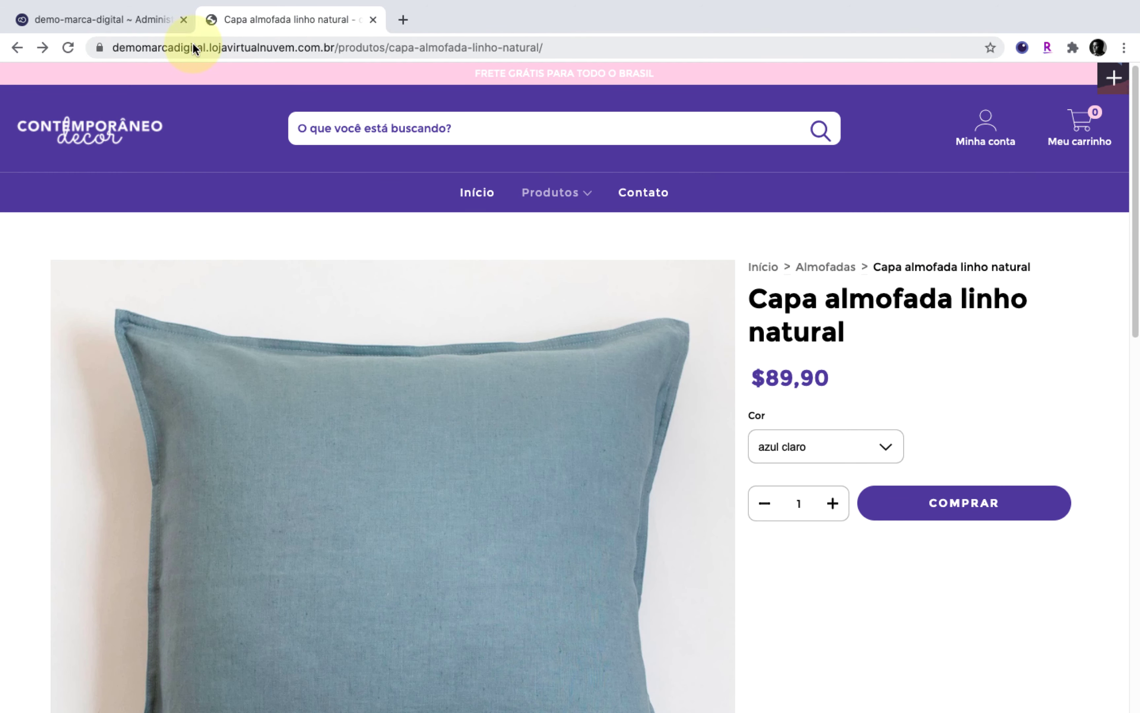
left_click(373, 20)
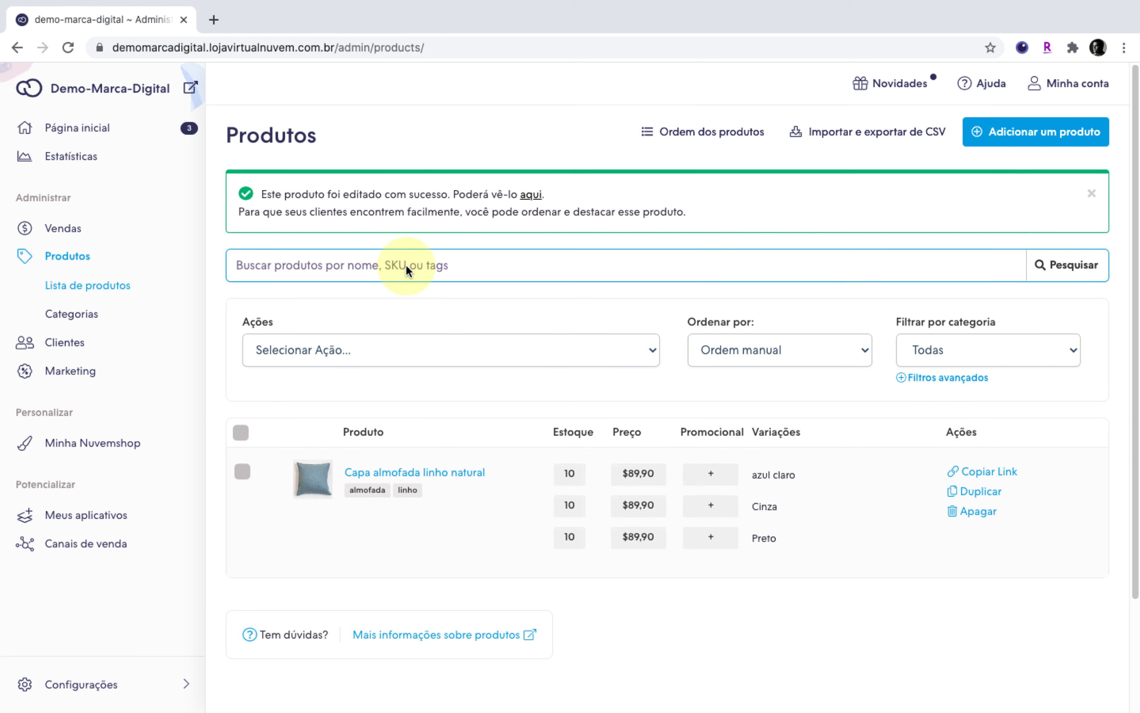
left_click(110, 129)
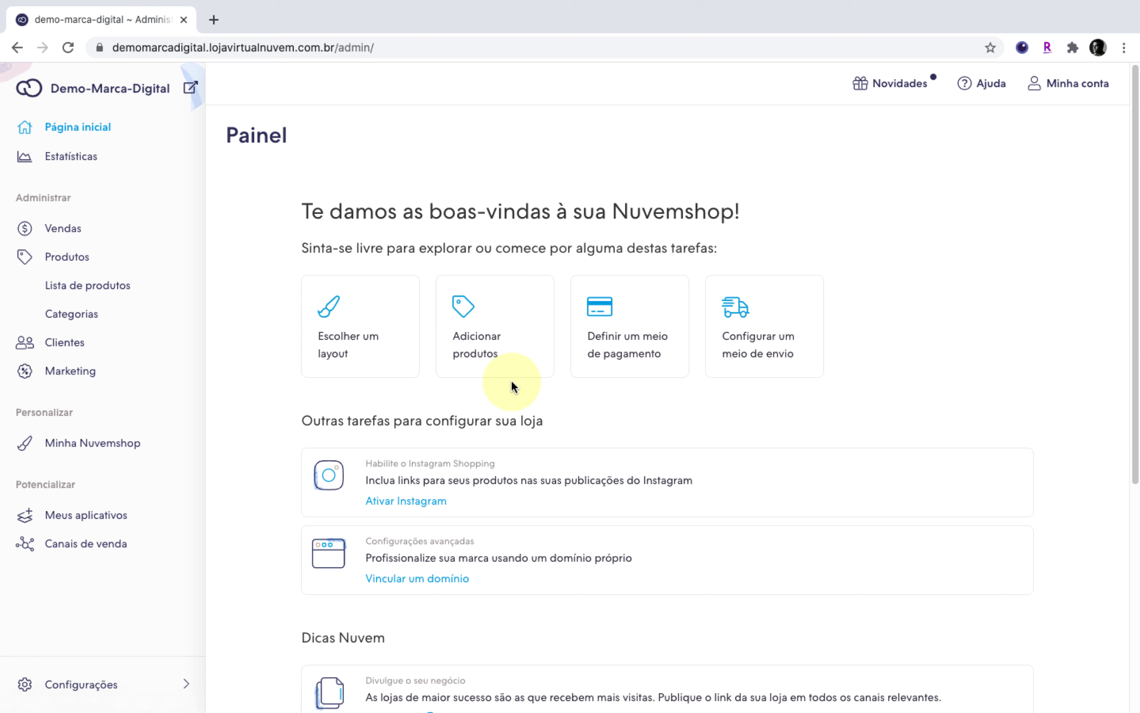
left_click(626, 339)
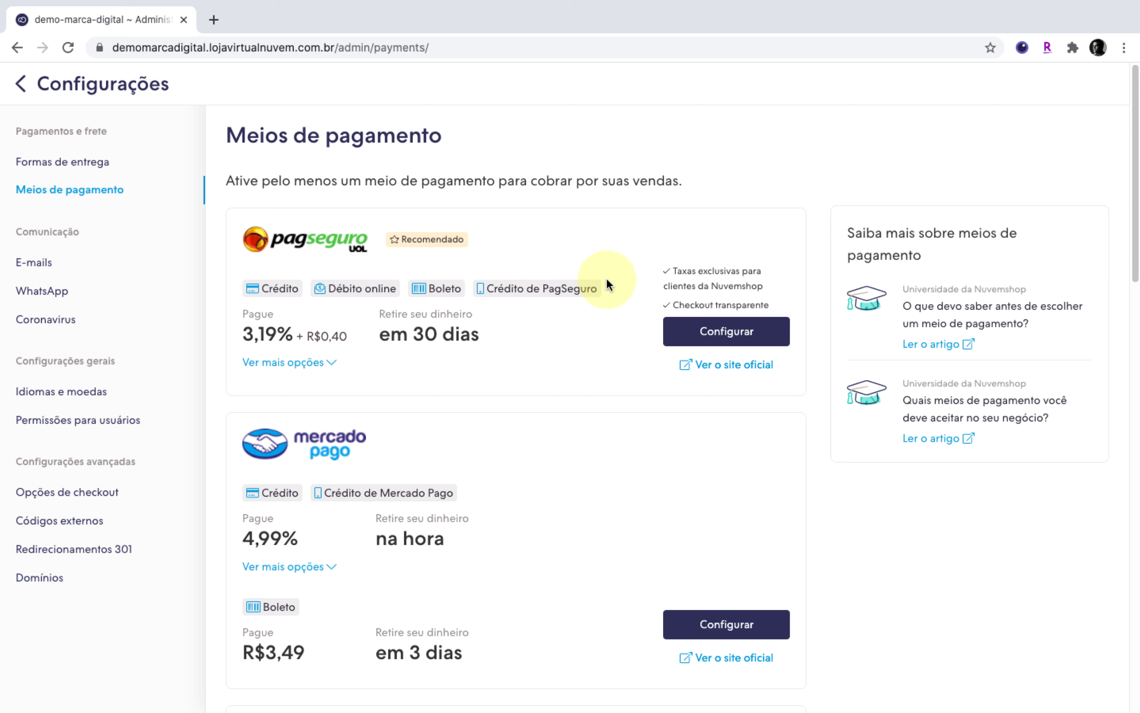
Review the available payment methods with their fees and payout times, from PagSeguro to the Personalizado option.
left_click_drag(1135, 235, 712, 286)
scroll(300, 355, "down", 10)
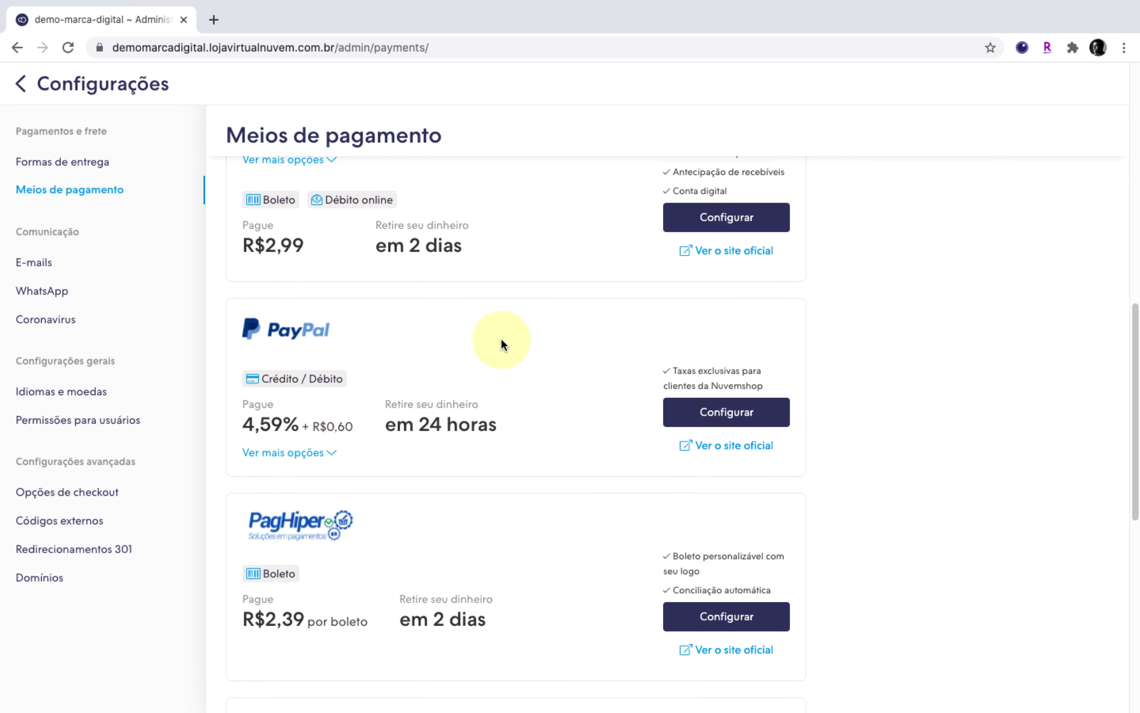
scroll(501, 343, "down", 6)
scroll(391, 368, "down", 1)
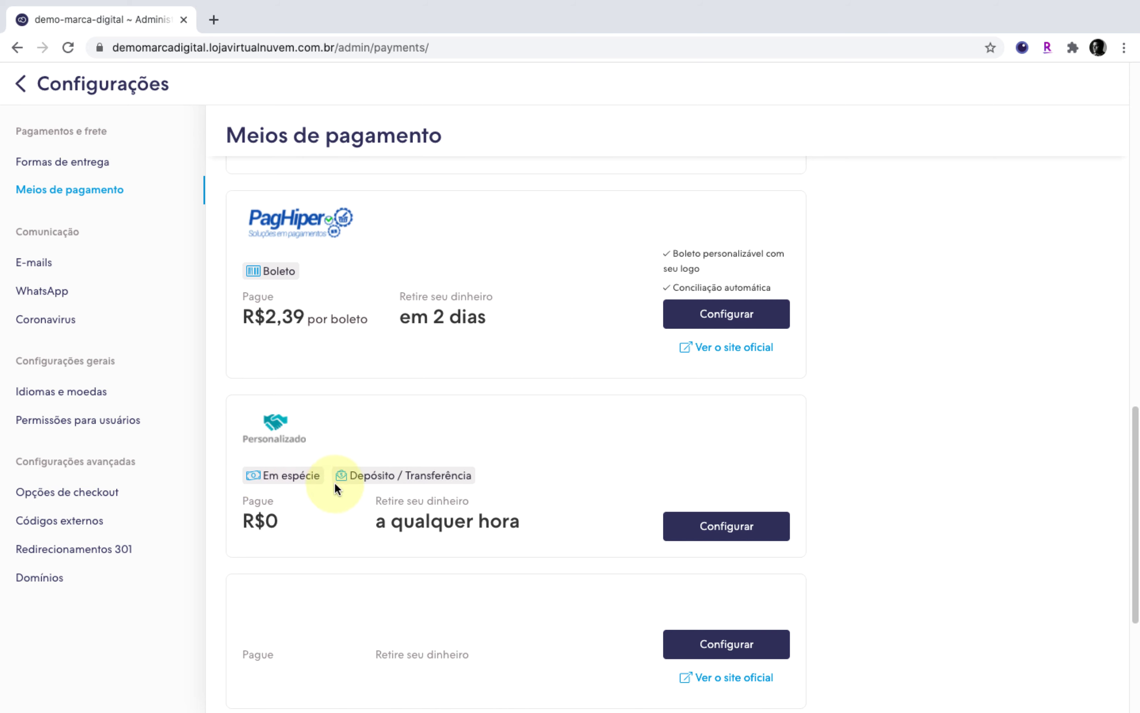
scroll(503, 511, "up", 20)
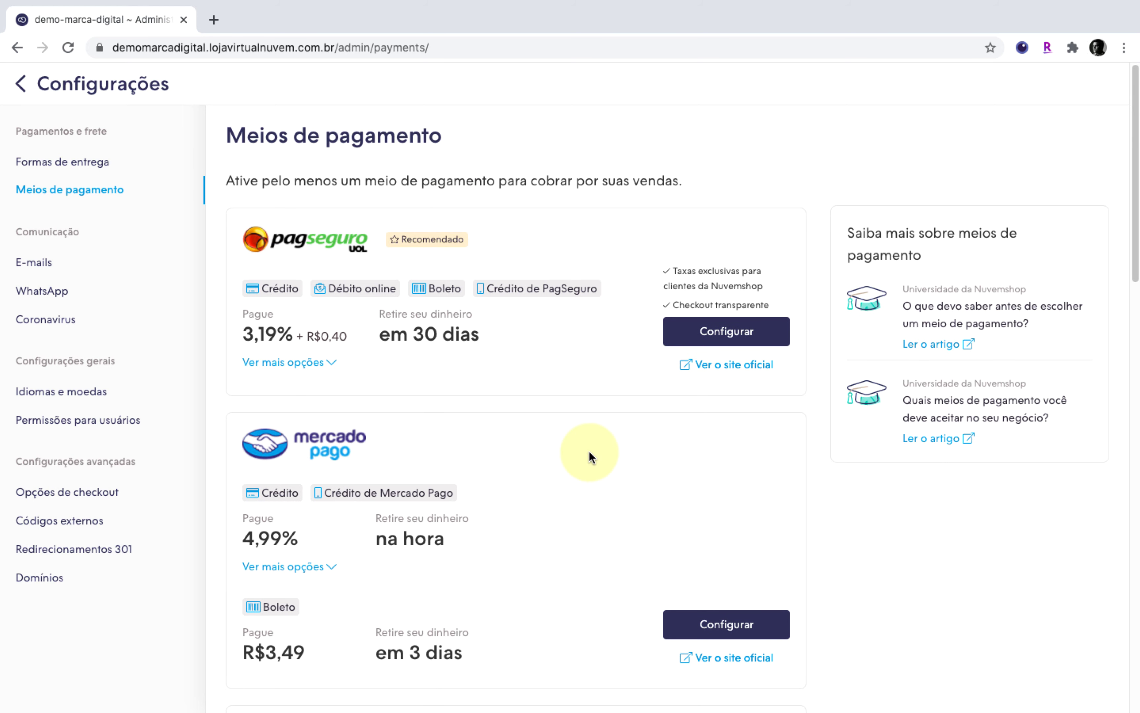